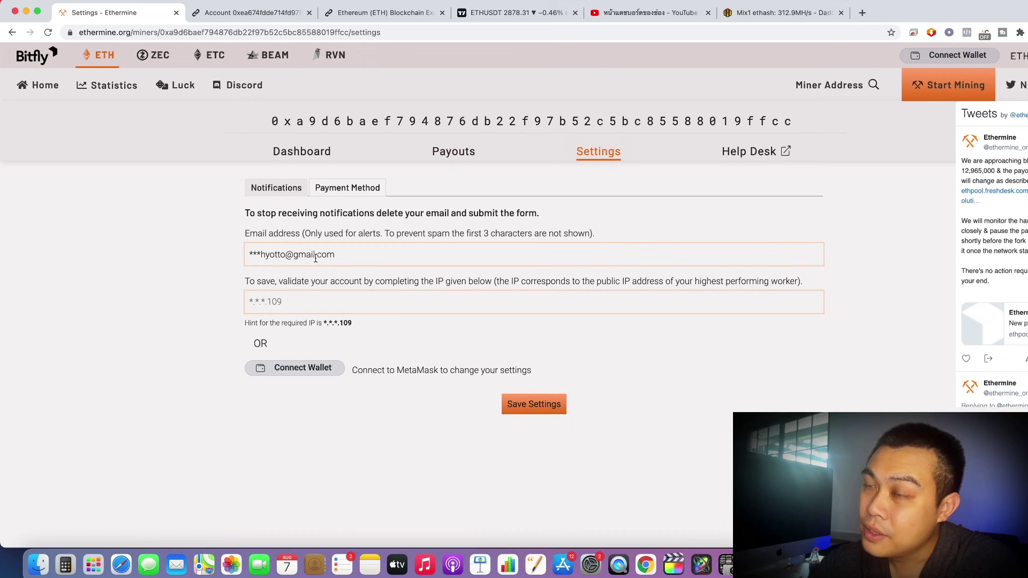
# Review the payment threshold and gas price limit fields in Ethermine's payment method settings, and close the dialog without changes.
pyautogui.click(349, 191)
pyautogui.scroll(-2, 567, 264)
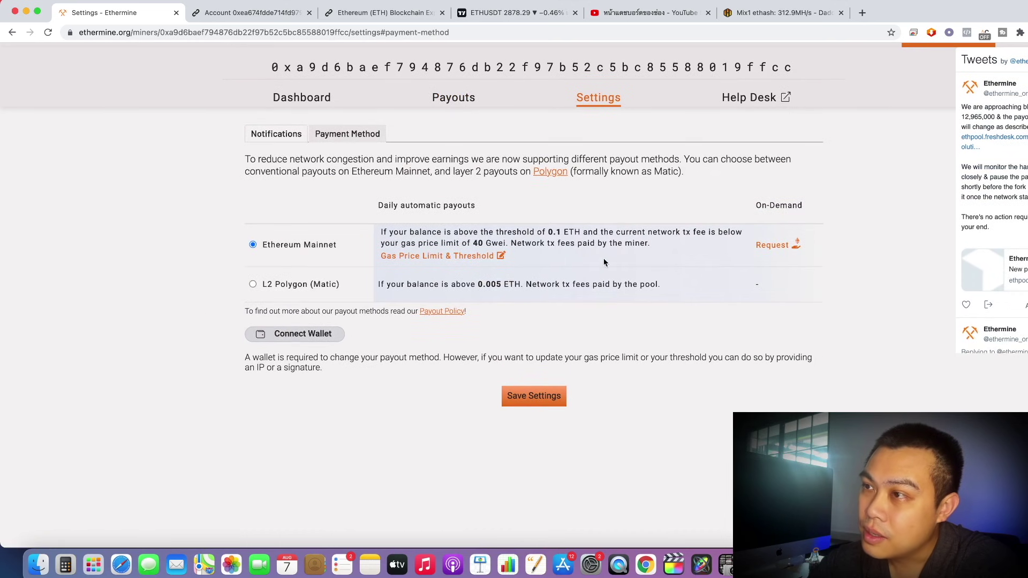
pyautogui.click(482, 257)
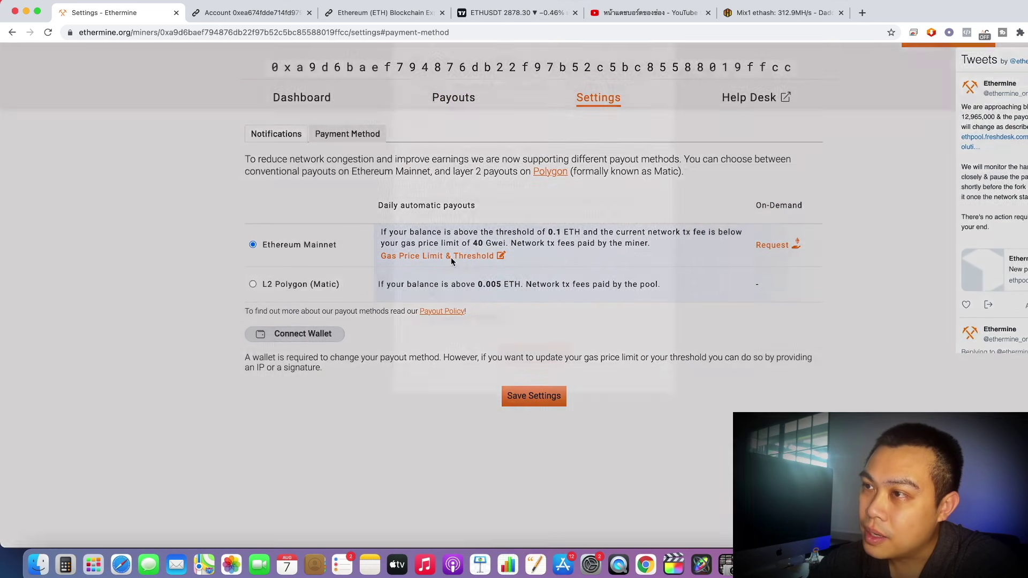
pyautogui.click(431, 142)
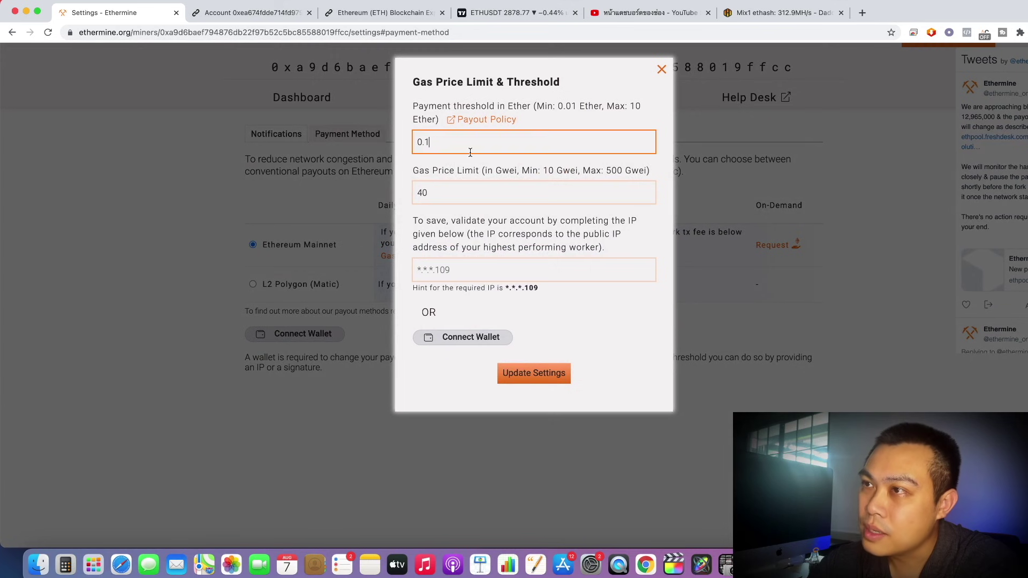
pyautogui.click(437, 196)
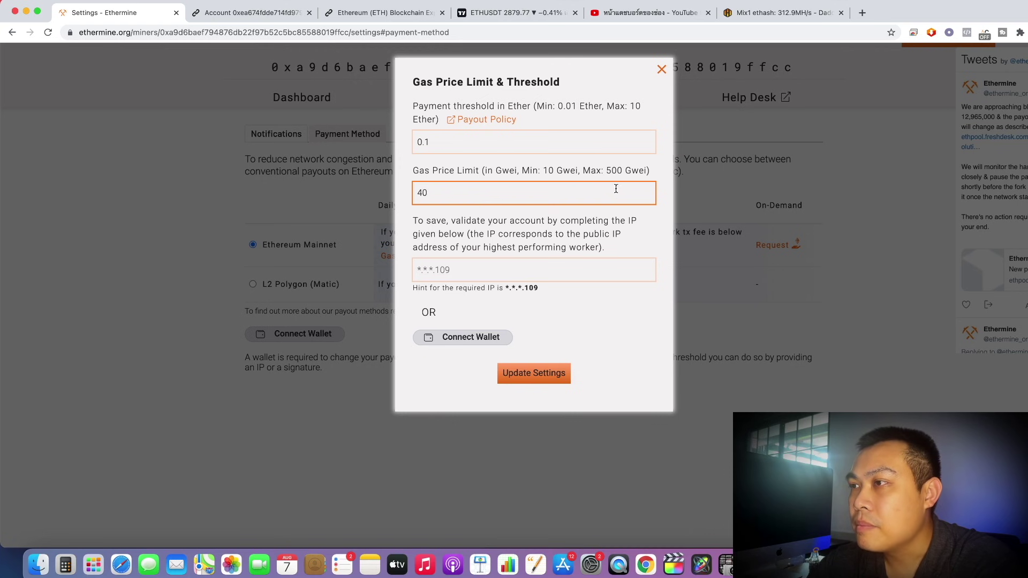
pyautogui.click(661, 69)
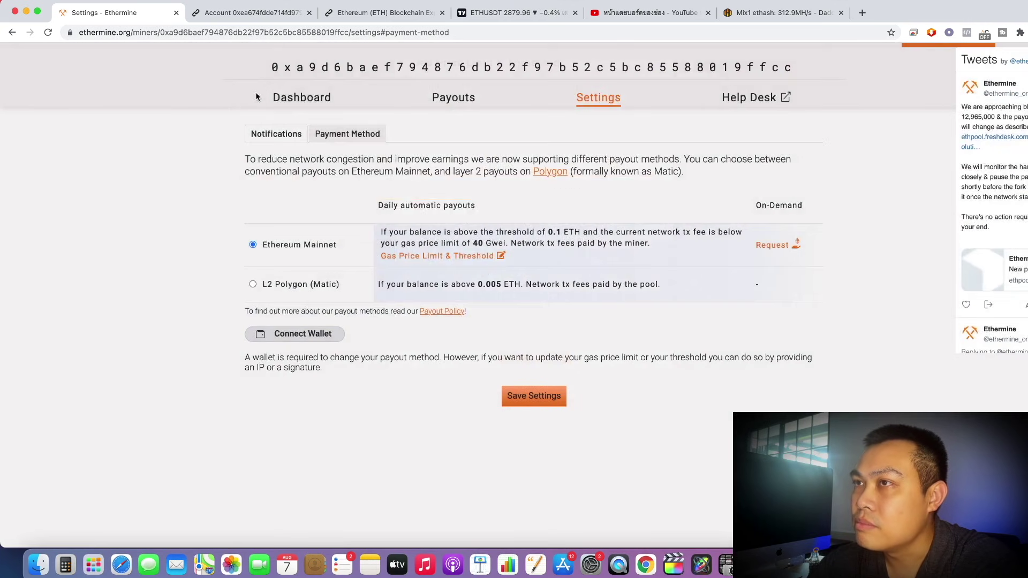
# Examine the unpaid balance and the estimated daily earnings on the miner dashboard.
pyautogui.click(322, 102)
pyautogui.scroll(-1, 428, 225)
pyautogui.moveTo(427, 216)
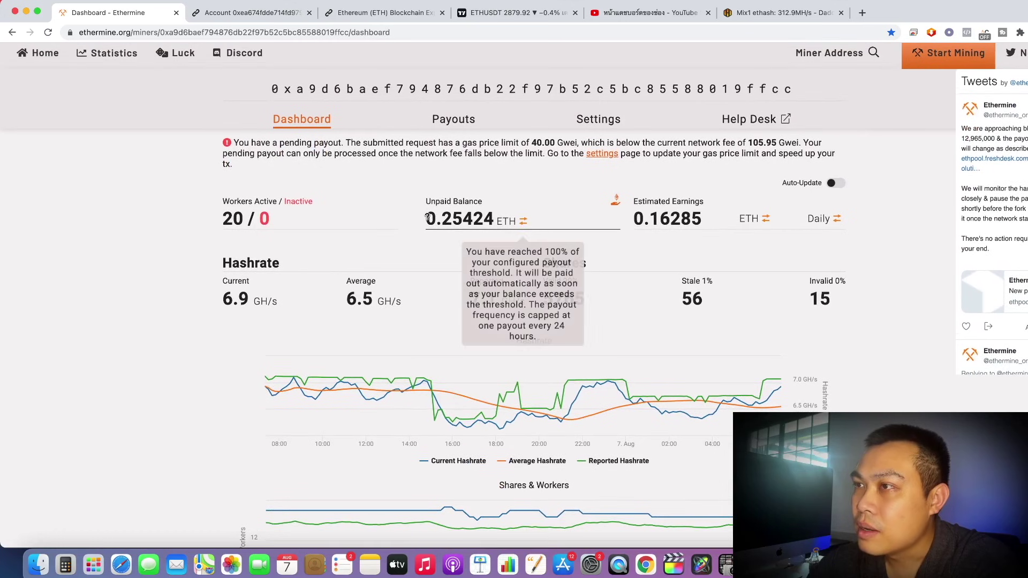
pyautogui.moveTo(427, 217); pyautogui.dragTo(506, 222)
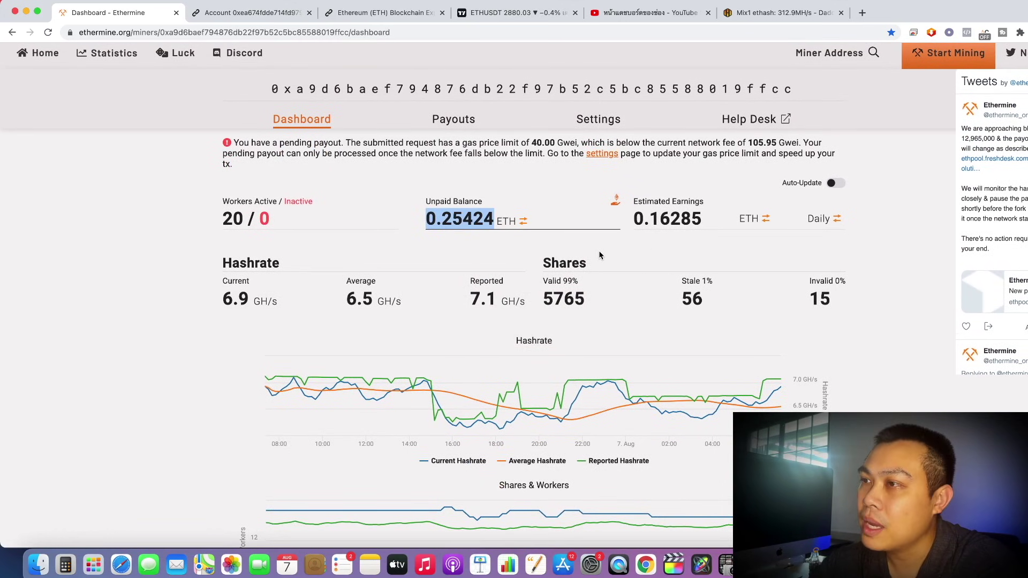
pyautogui.moveTo(636, 220)
pyautogui.moveTo(634, 220); pyautogui.dragTo(707, 219)
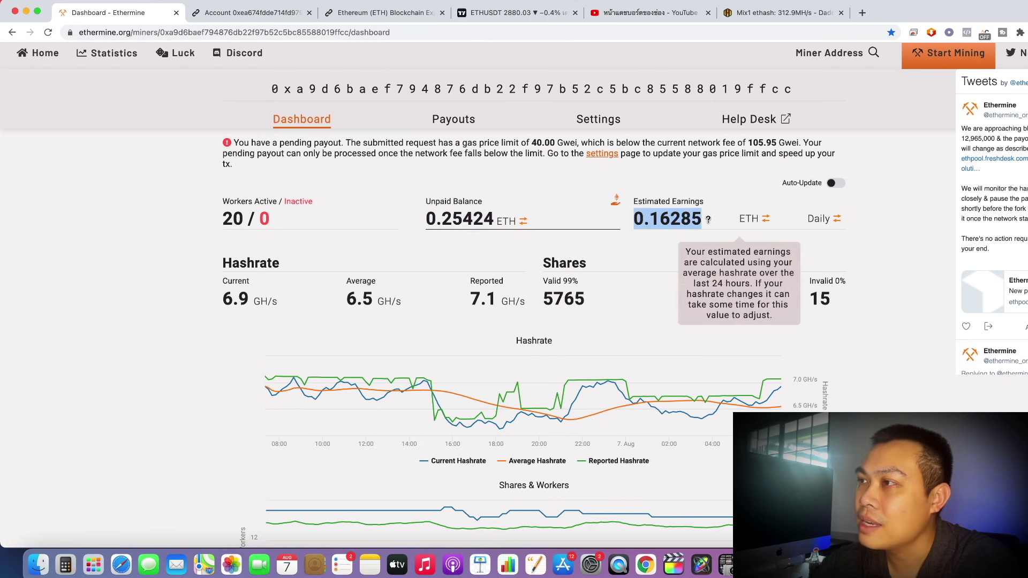
pyautogui.click(527, 338)
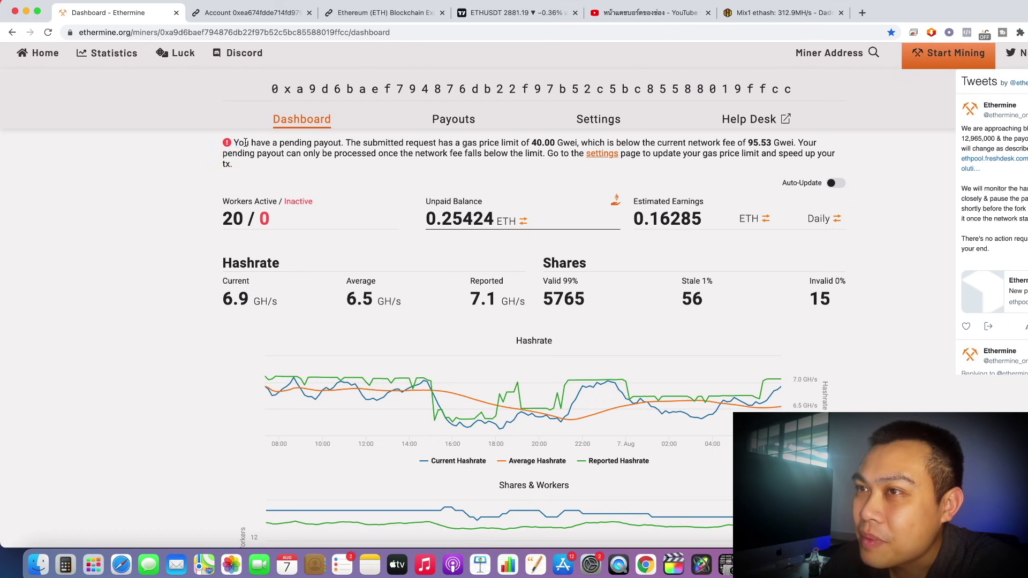
# Read the pending payout notice on the dashboard, comparing the submitted gas price limit with the current network fee.
pyautogui.moveTo(235, 143); pyautogui.dragTo(554, 143)
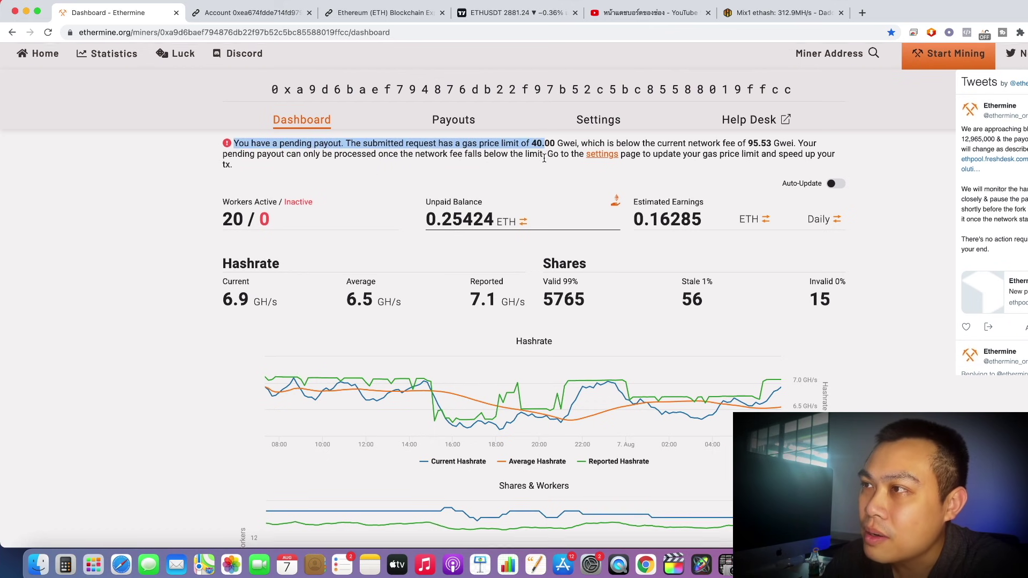
pyautogui.scroll(2, 330, 180)
pyautogui.click(267, 175)
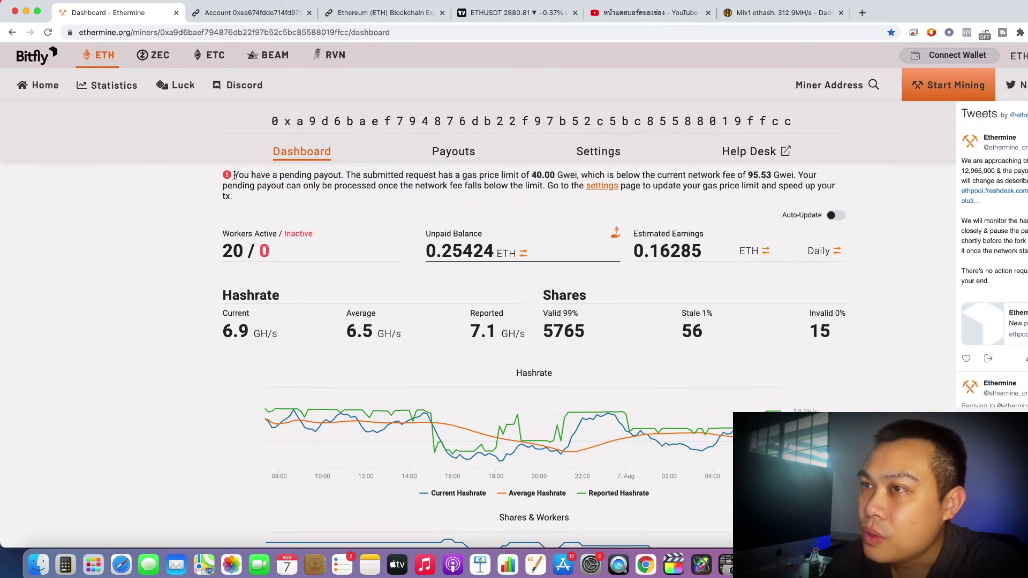
pyautogui.moveTo(234, 175); pyautogui.dragTo(342, 175)
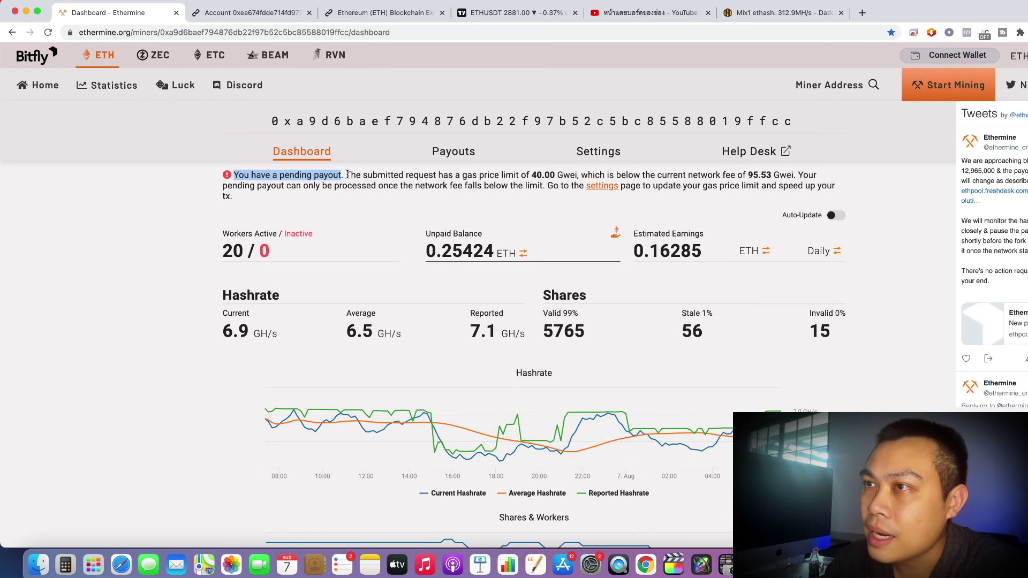
pyautogui.moveTo(346, 175); pyautogui.dragTo(526, 175)
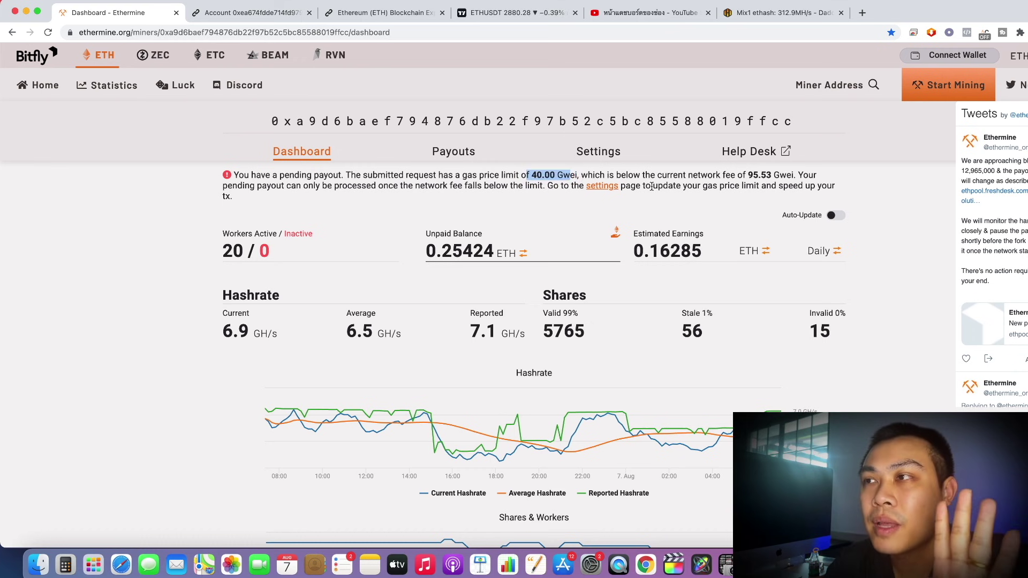
pyautogui.moveTo(594, 175); pyautogui.dragTo(787, 172)
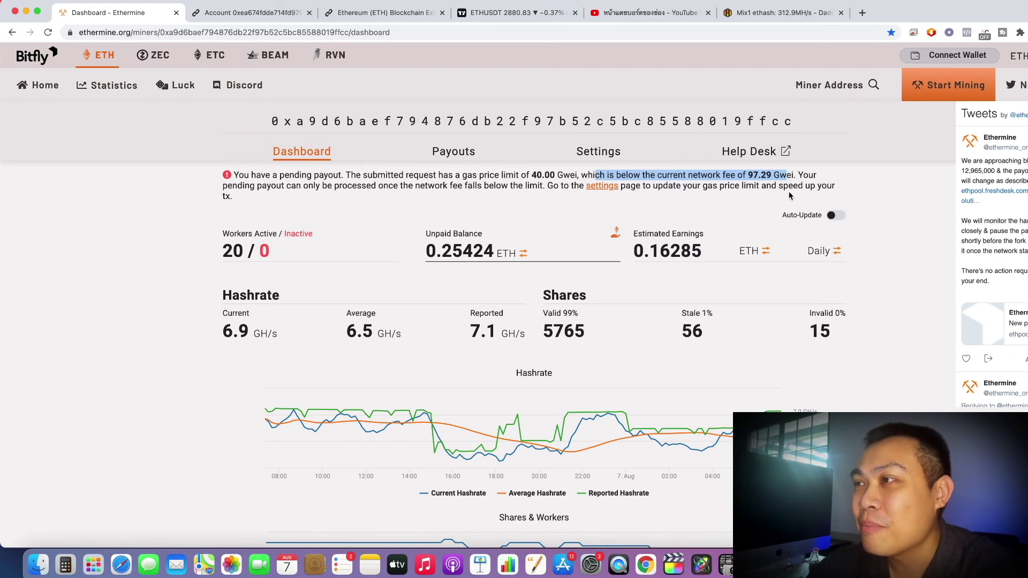
pyautogui.moveTo(532, 178); pyautogui.dragTo(557, 172)
pyautogui.moveTo(747, 175); pyautogui.dragTo(784, 175)
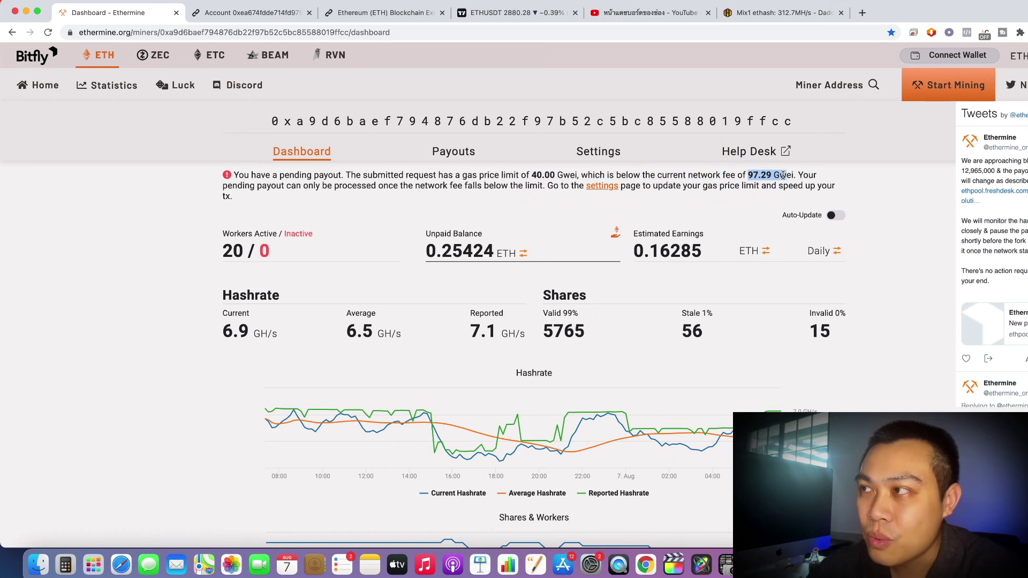
pyautogui.click(782, 200)
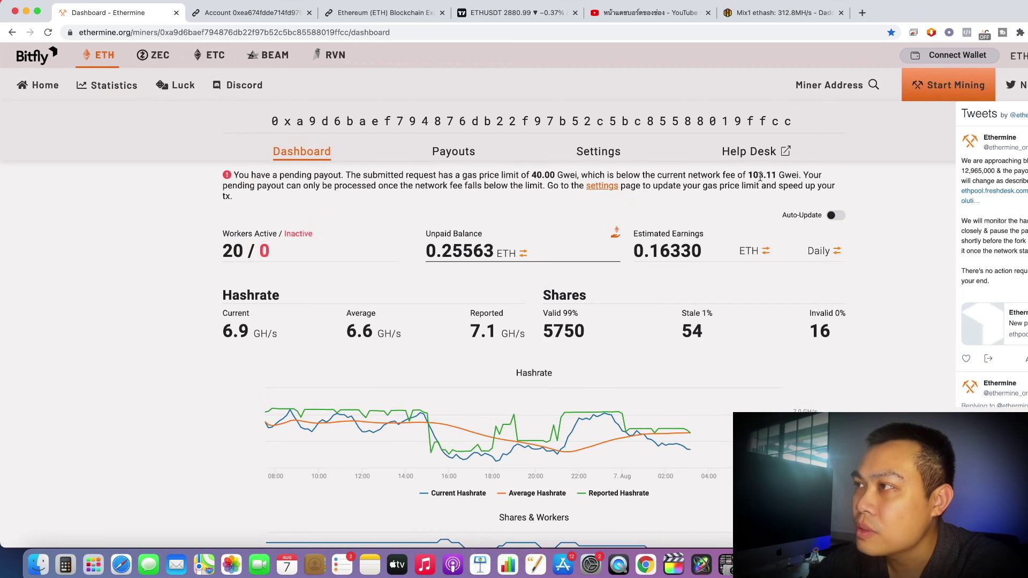
pyautogui.moveTo(749, 176); pyautogui.dragTo(793, 176)
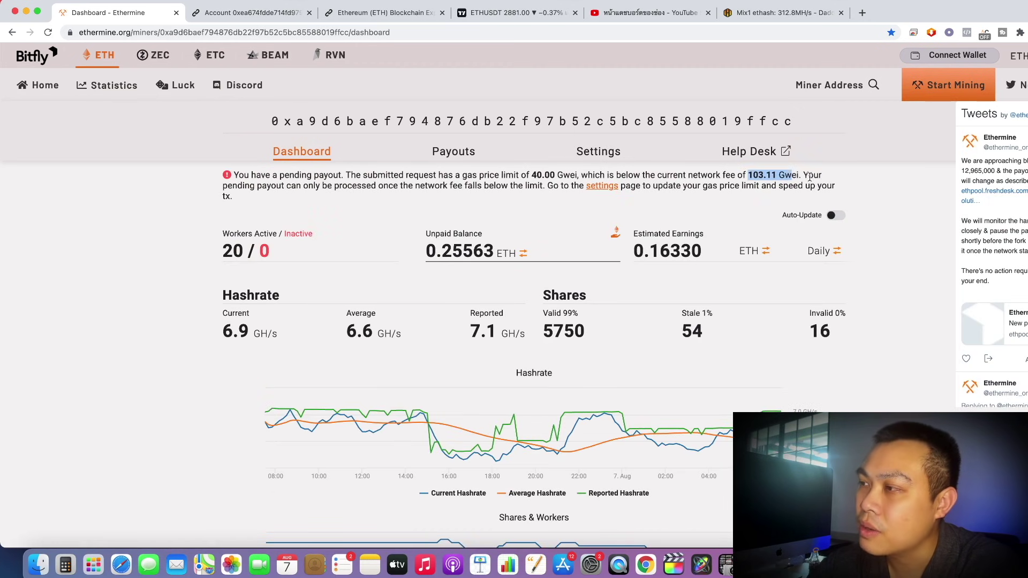
pyautogui.click(810, 178)
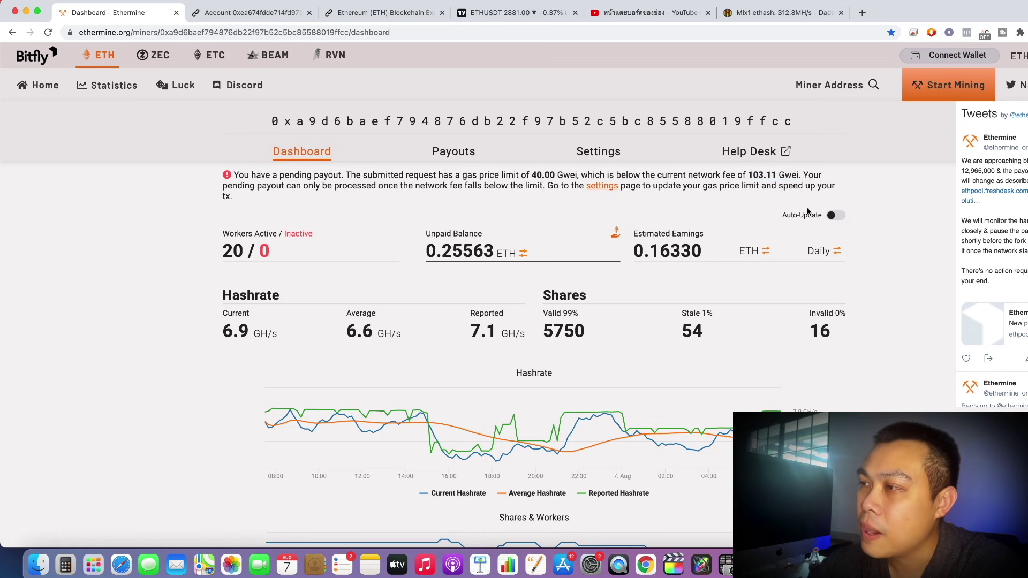
# Return to the Ethereum Mainnet payout options, inspect the configured gas price limit, and dismiss its dialog without changes.
pyautogui.click(605, 155)
pyautogui.click(350, 189)
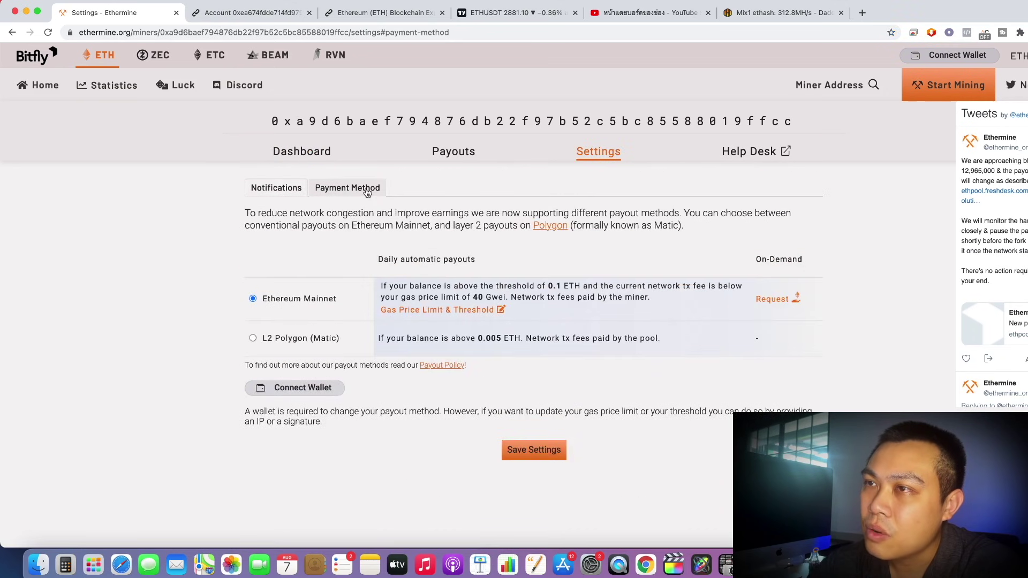
pyautogui.scroll(-2, 383, 241)
pyautogui.scroll(-1, 384, 241)
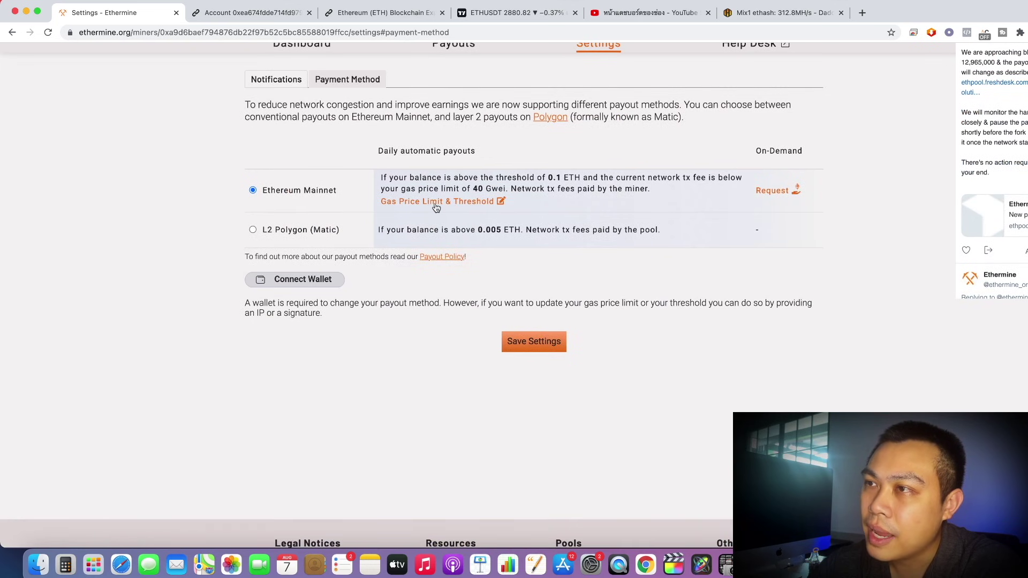
pyautogui.click(499, 202)
pyautogui.click(461, 191)
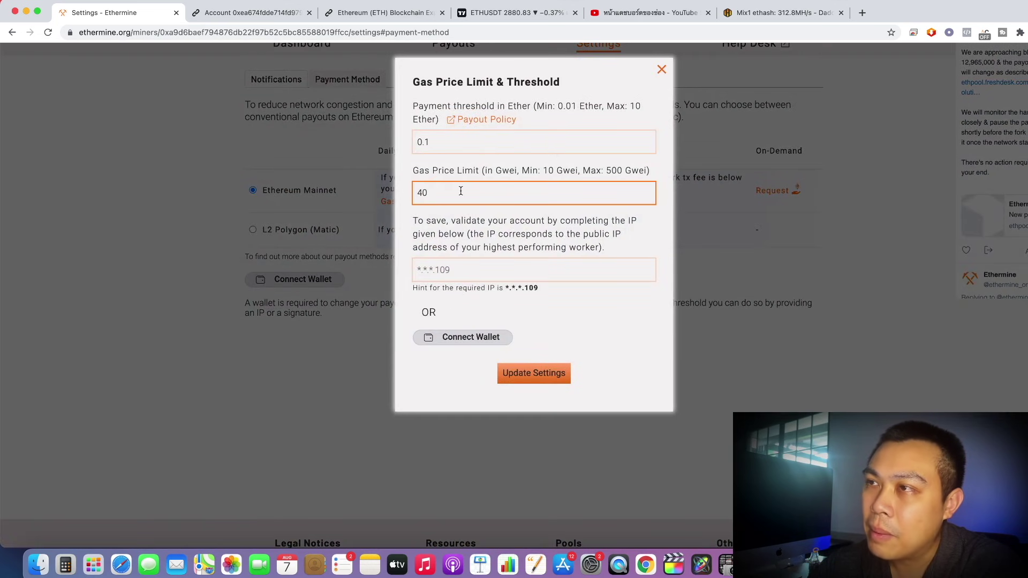
pyautogui.doubleClick(461, 191)
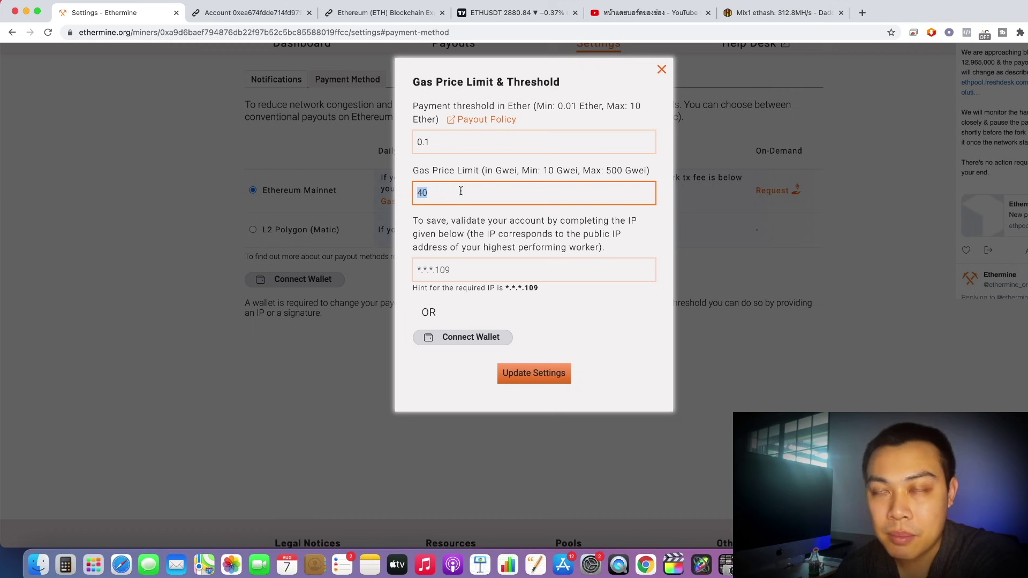
pyautogui.click(693, 239)
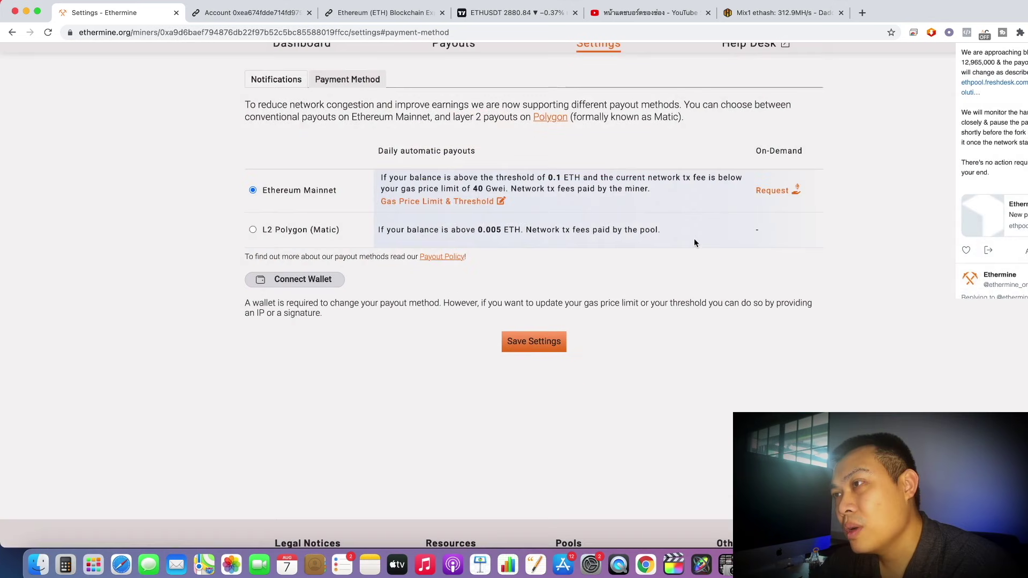
pyautogui.scroll(4, 692, 230)
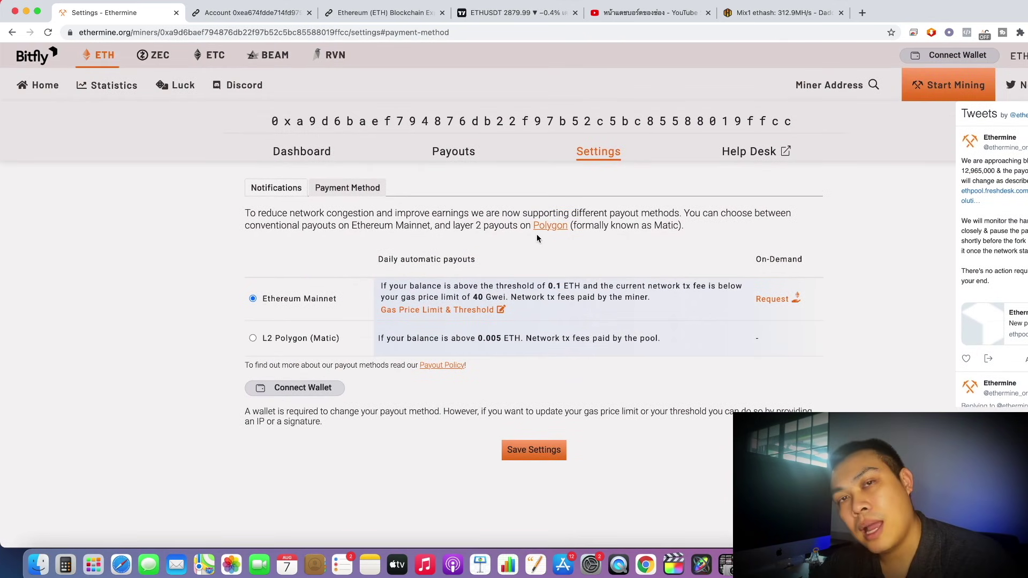
# Switch to TradingView and examine the recent price history on the 15-minute ETHUSDT chart.
pyautogui.click(484, 12)
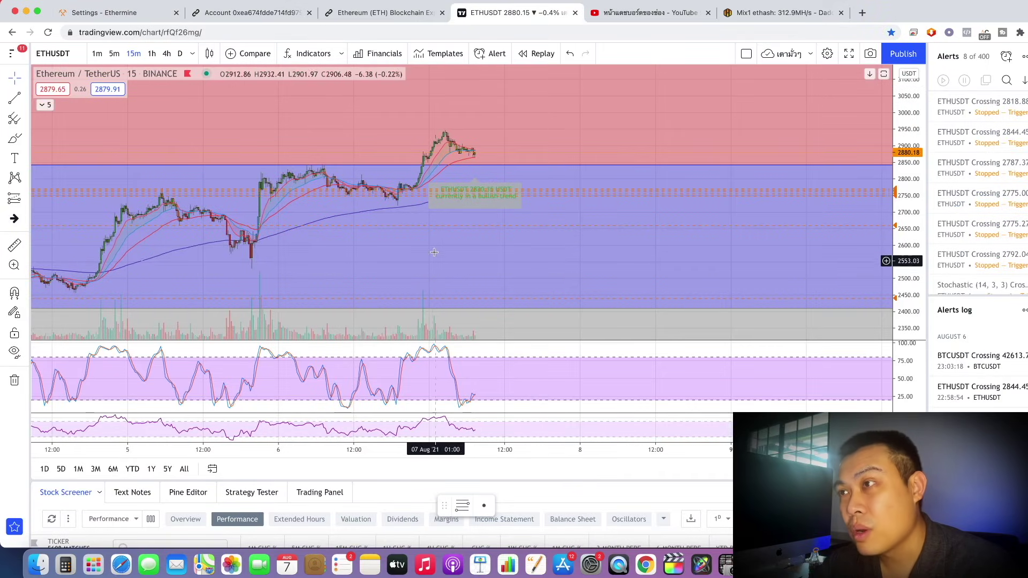
pyautogui.hscroll(-3, 432, 242)
pyautogui.hscroll(-3, 562, 246)
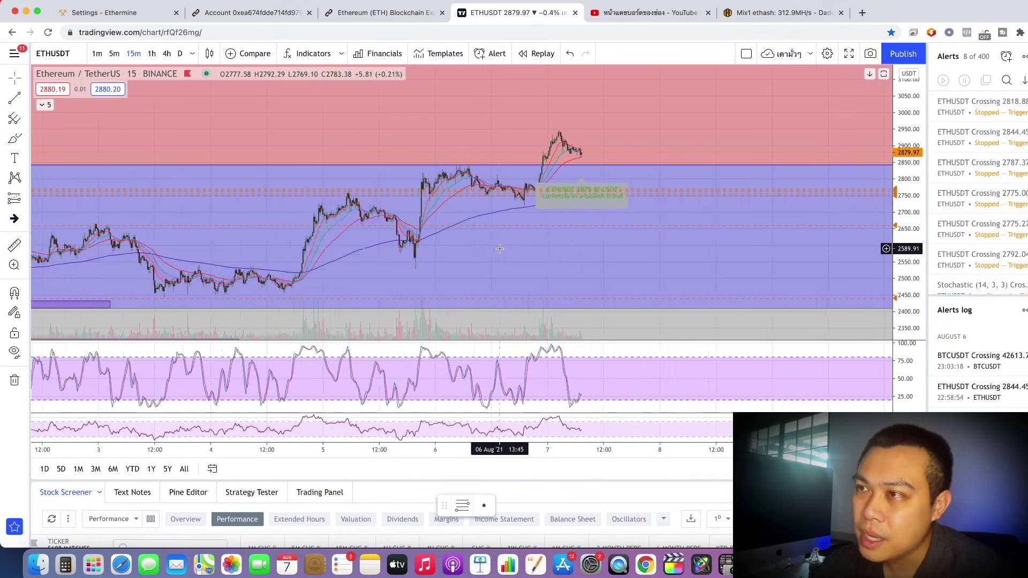
pyautogui.scroll(-3, 680, 250)
pyautogui.hscroll(3, 680, 250)
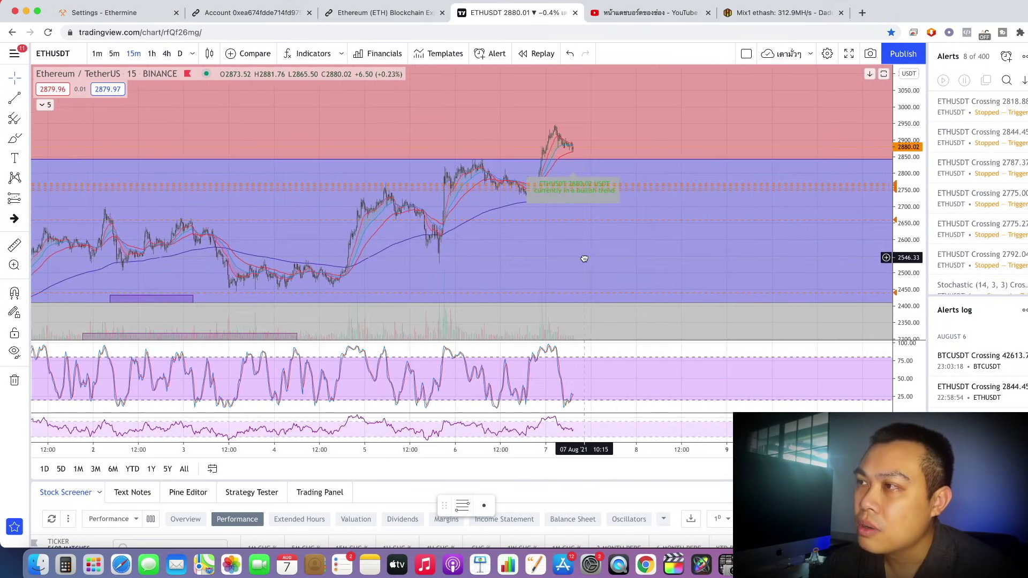
# View Etherchain's EIP-1559 burn statistics and Ethermine's mined blocks list, and return to the Ethermine payout settings.
pyautogui.click(380, 12)
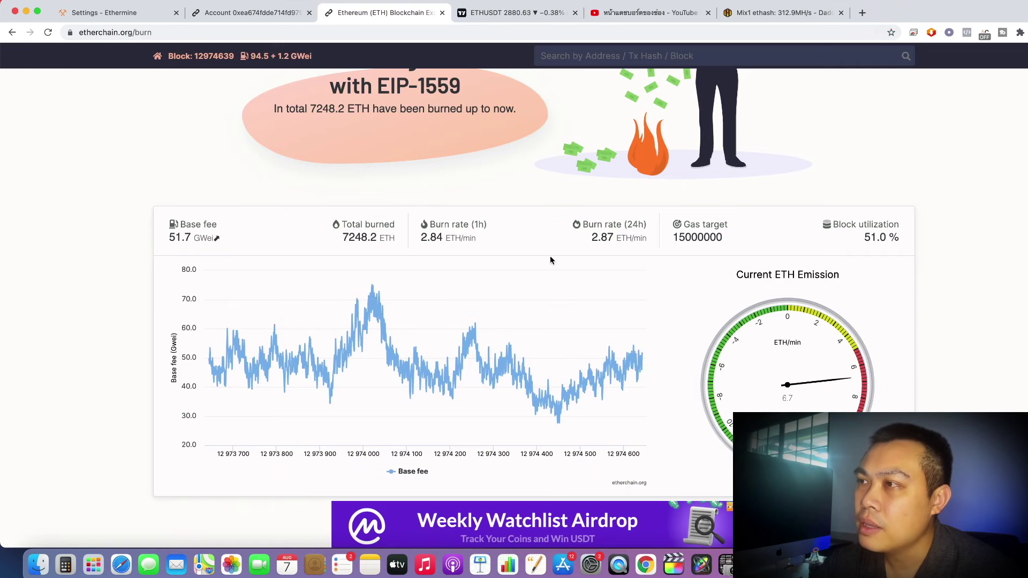
pyautogui.click(214, 8)
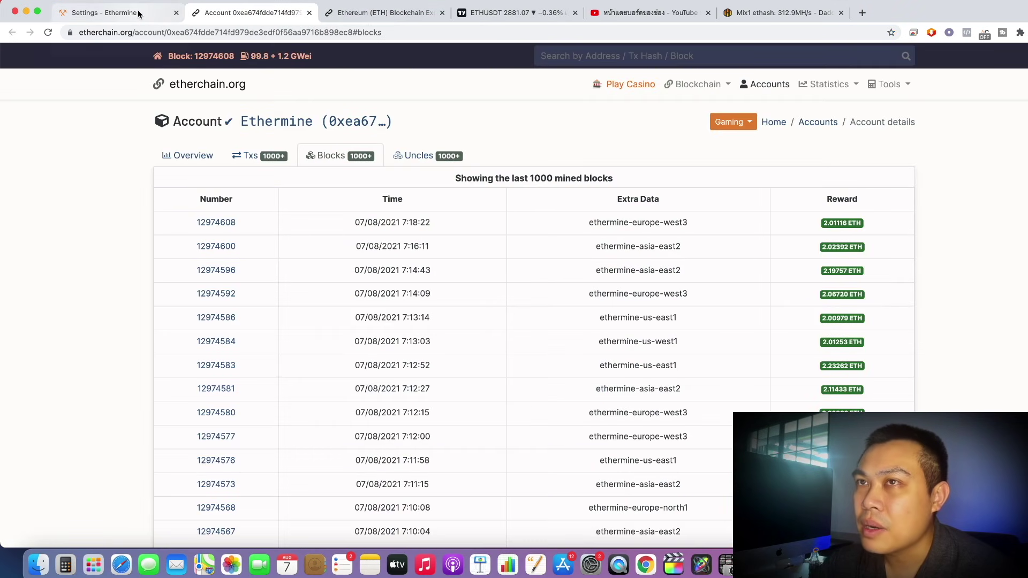
pyautogui.click(122, 16)
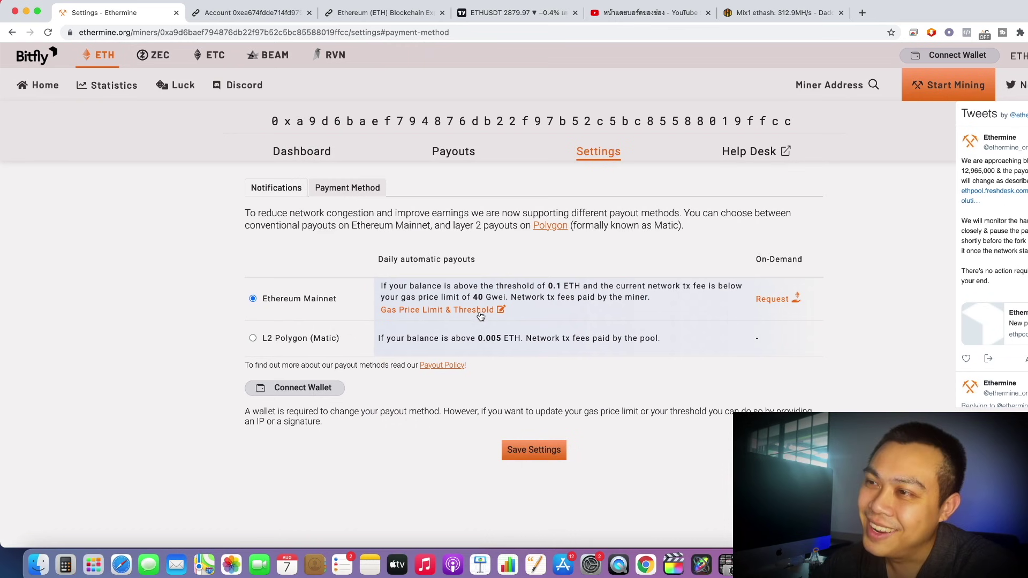
# Open the Gas Price Limit & Threshold settings for Ethereum Mainnet and place the cursor in the gas price limit.
pyautogui.scroll(-1, 652, 312)
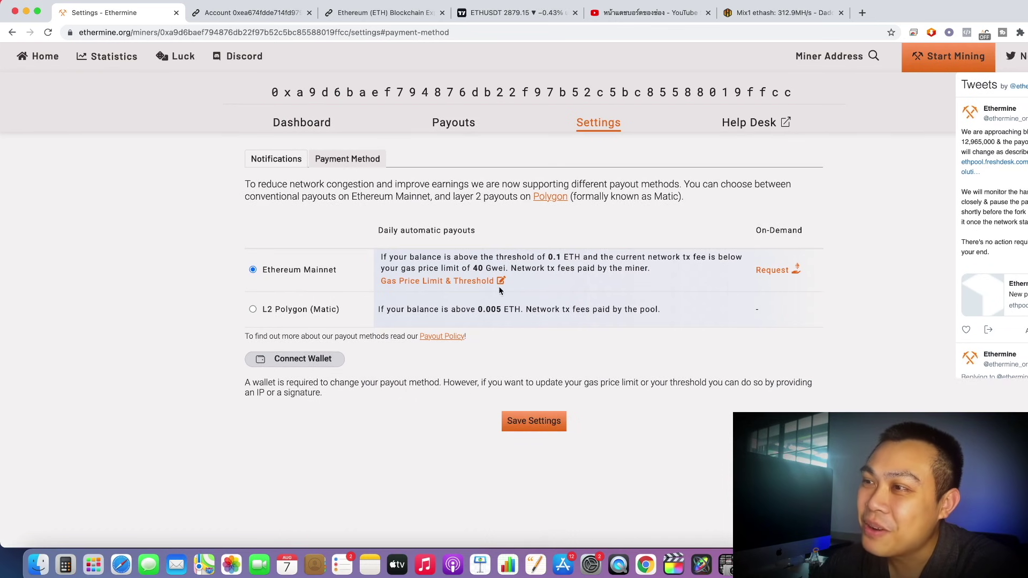
pyautogui.click(500, 282)
pyautogui.click(521, 202)
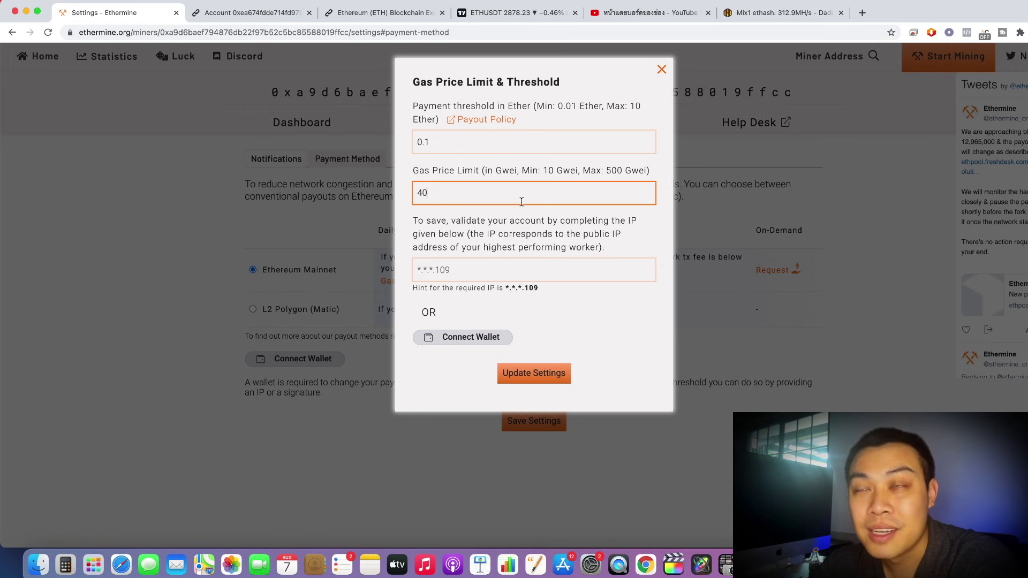
# Check the per-block rewards and base fees on Etherchain's burn page, and return to Ethermine's gas price limit settings.
pyautogui.click(383, 12)
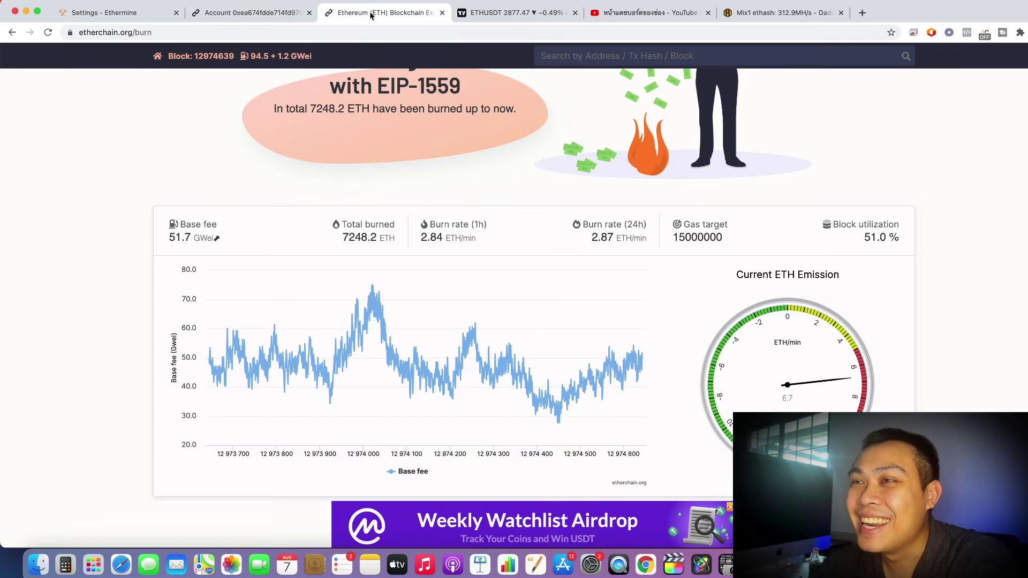
pyautogui.scroll(-6, 387, 333)
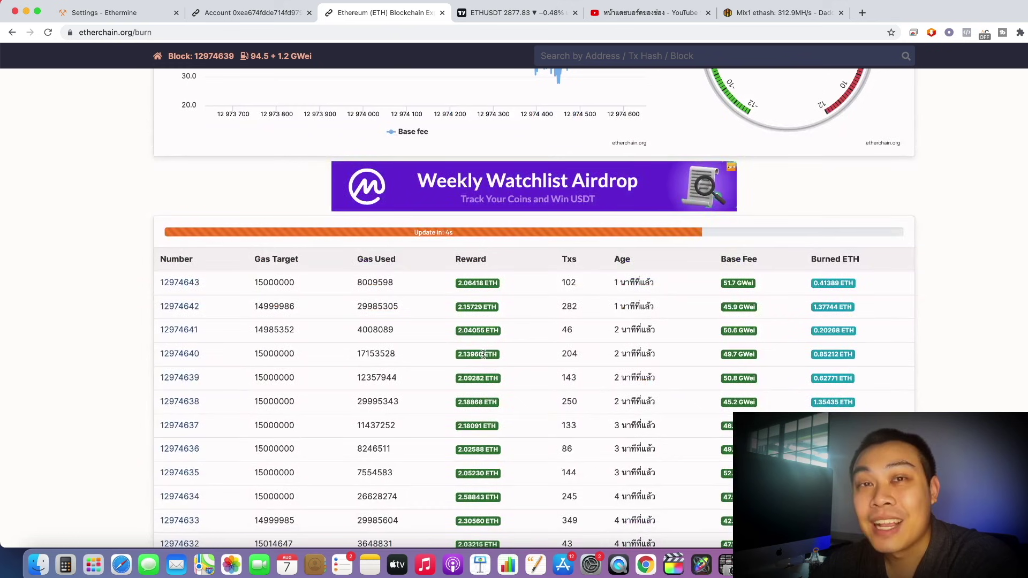
pyautogui.click(124, 14)
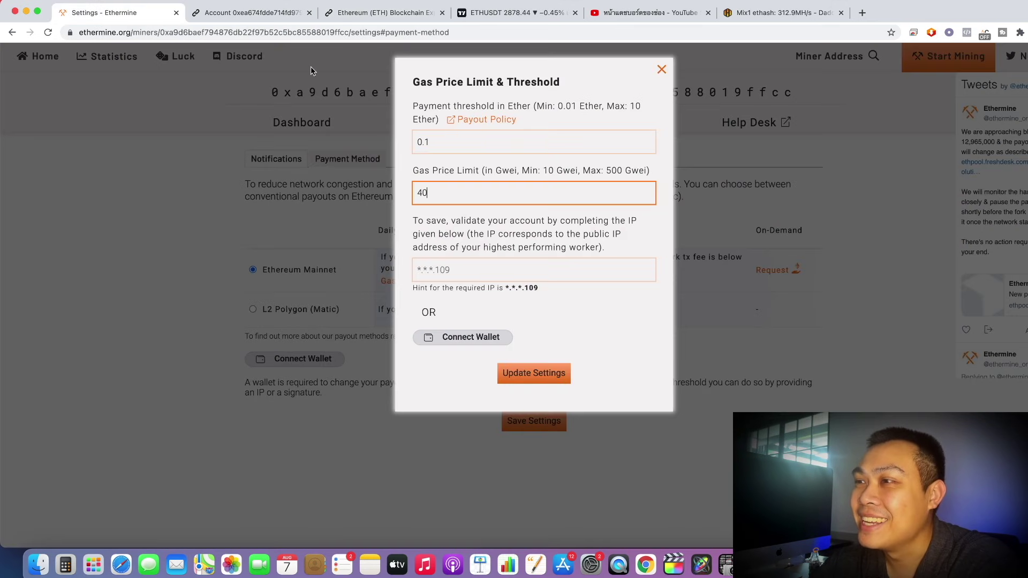
pyautogui.click(489, 274)
pyautogui.click(498, 208)
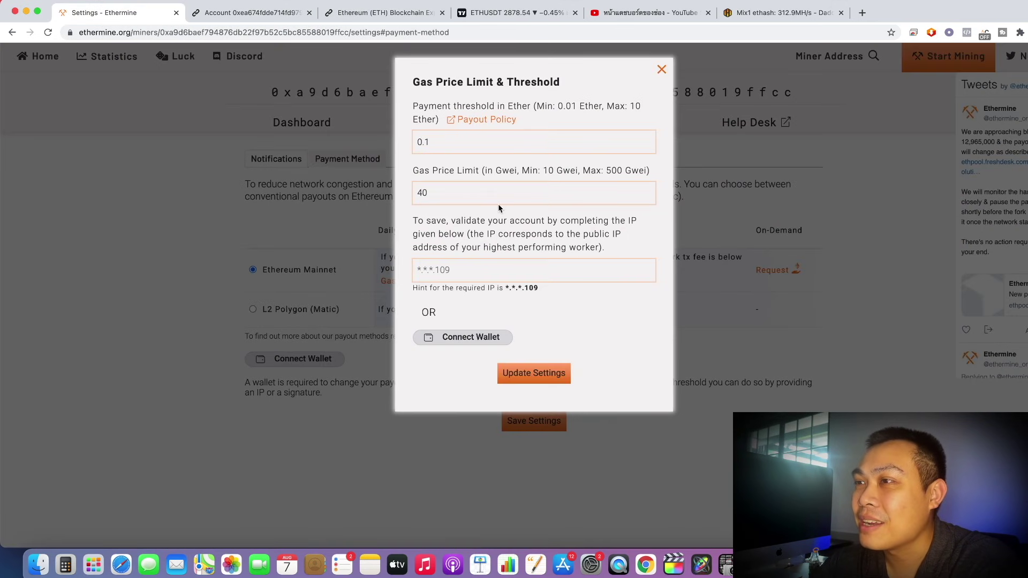
pyautogui.click(449, 187)
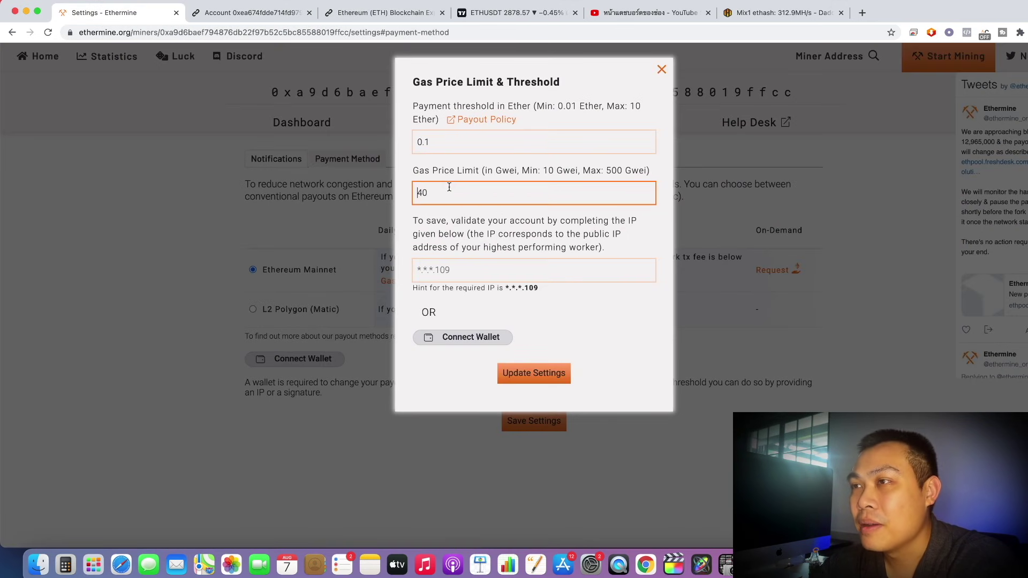
pyautogui.click(478, 273)
pyautogui.click(500, 192)
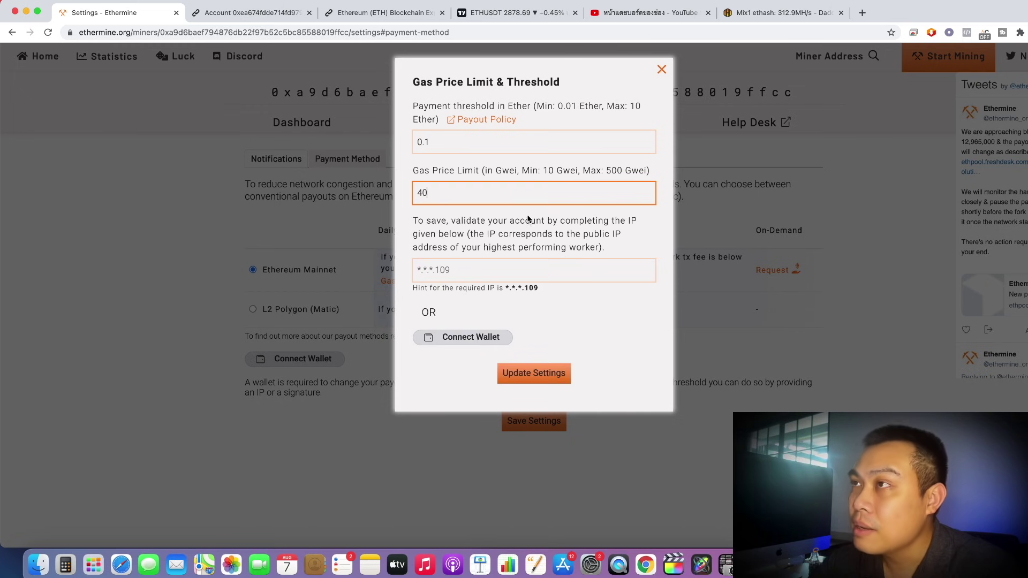
pyautogui.press('Tab')
pyautogui.click(485, 188)
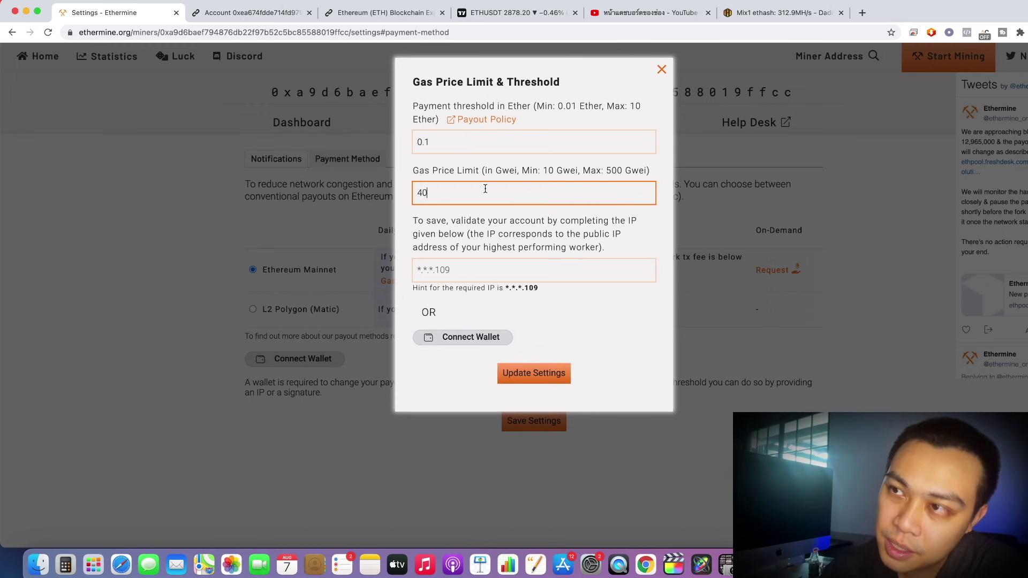
pyautogui.click(333, 209)
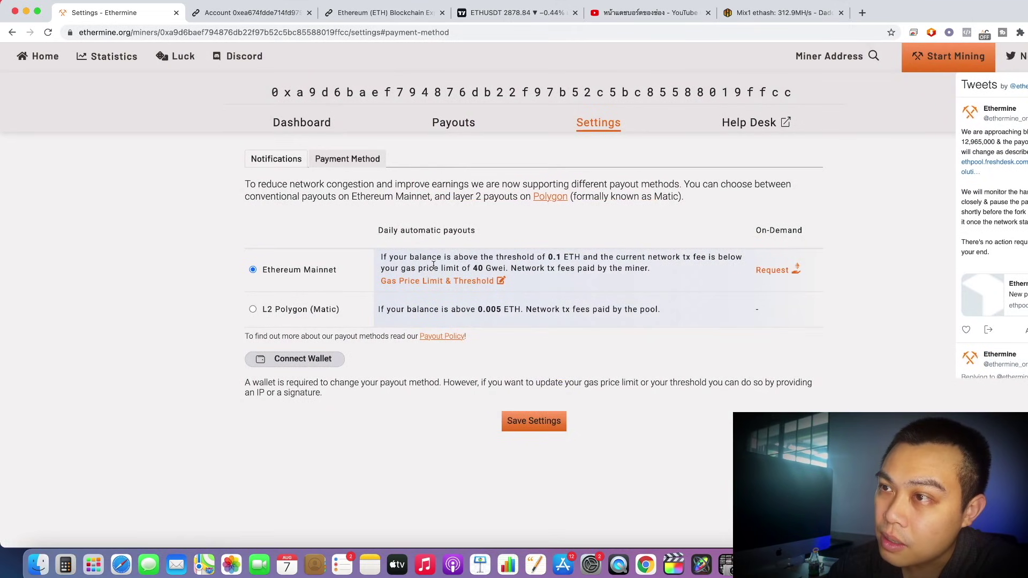
# Reopen the Gas Price Limit & Threshold settings, set the gas price limit to 100 Gwei, and activate the IP validation field.
pyautogui.click(487, 282)
pyautogui.click(432, 196)
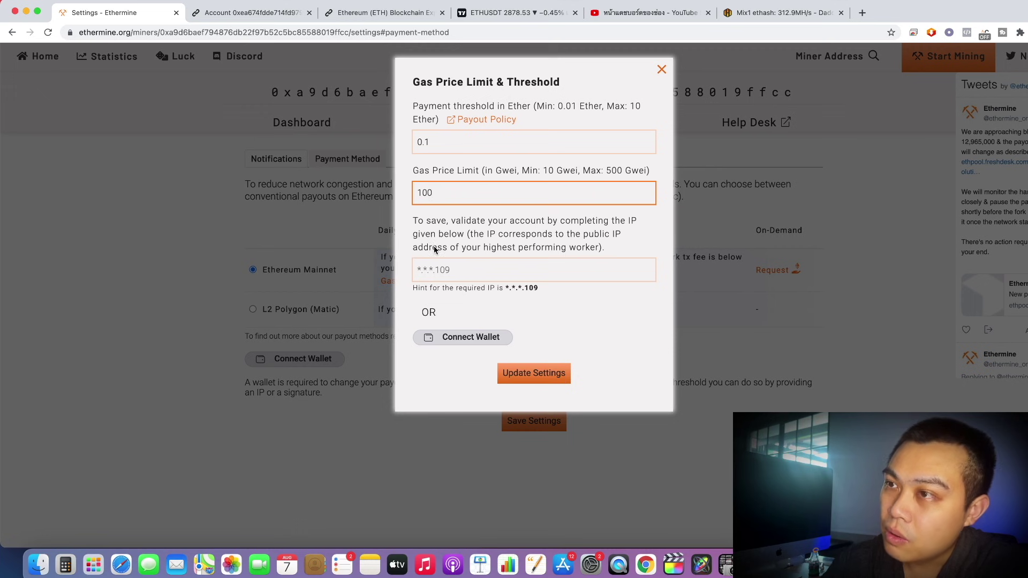
pyautogui.click(450, 266)
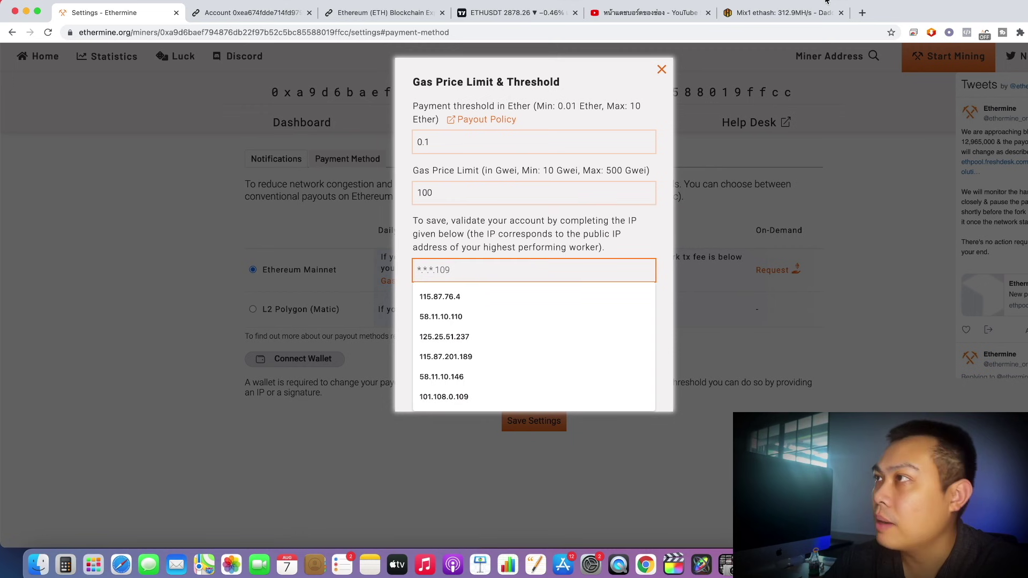
# Search Google in a new browser tab for "what is my ip address" and select the public IP address shown.
pyautogui.click(797, 13)
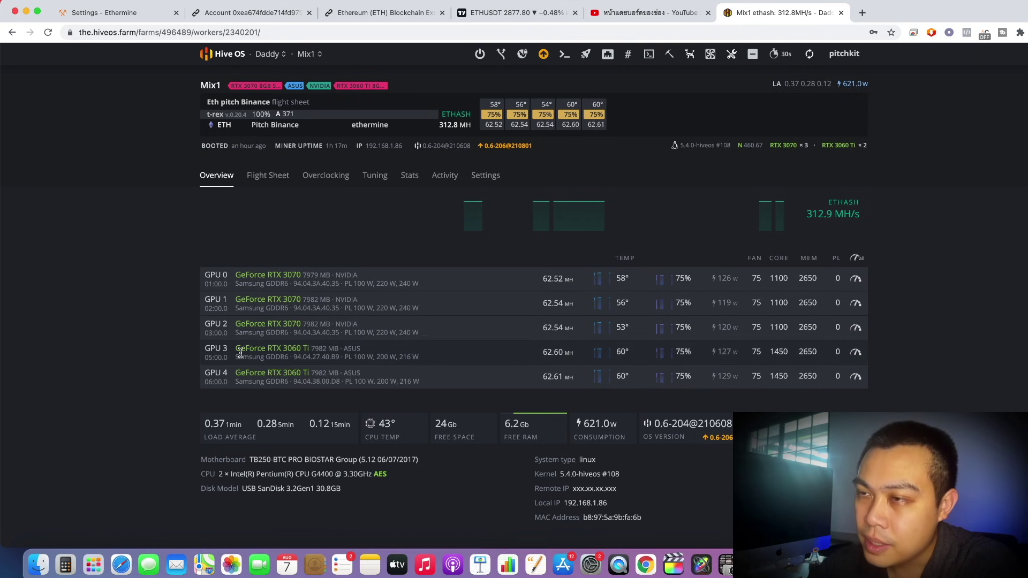
pyautogui.click(862, 13)
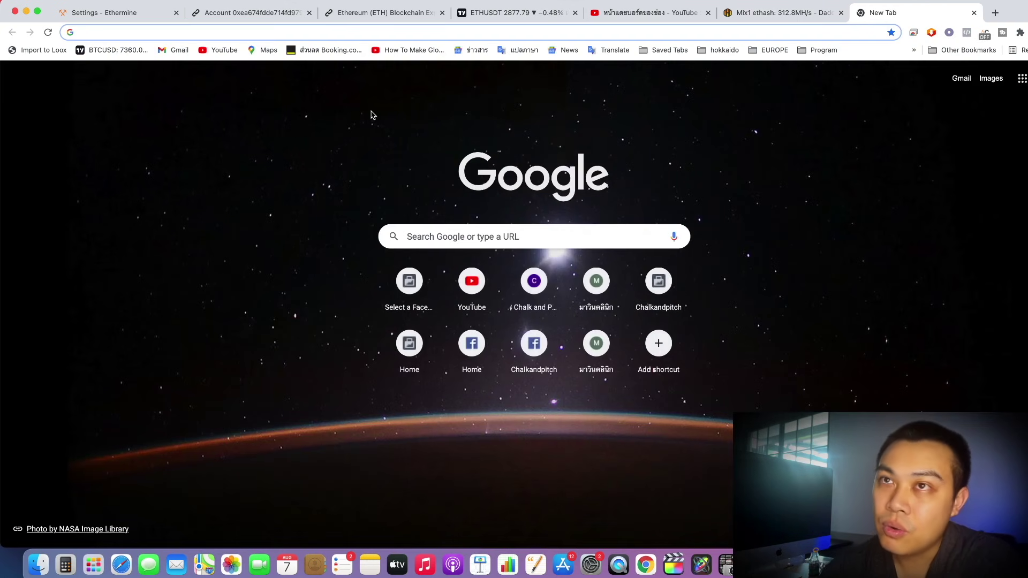
pyautogui.write('what ')
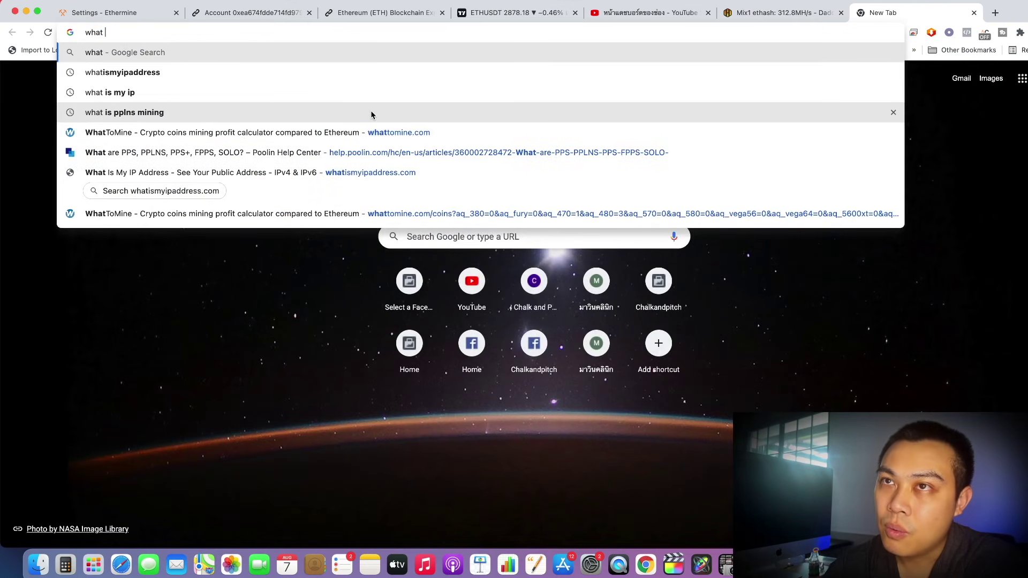
pyautogui.write('is my ip ')
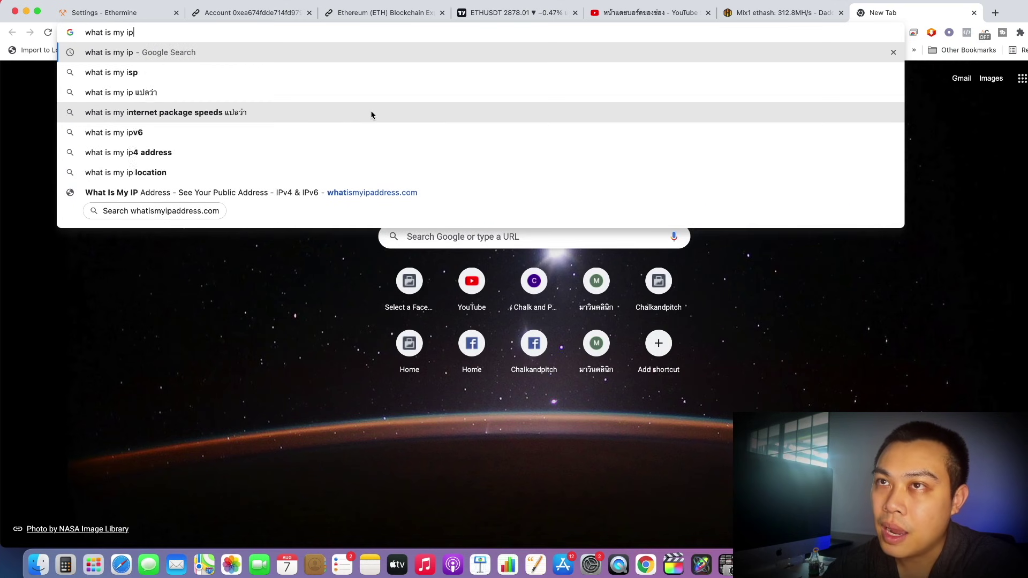
pyautogui.write('a')
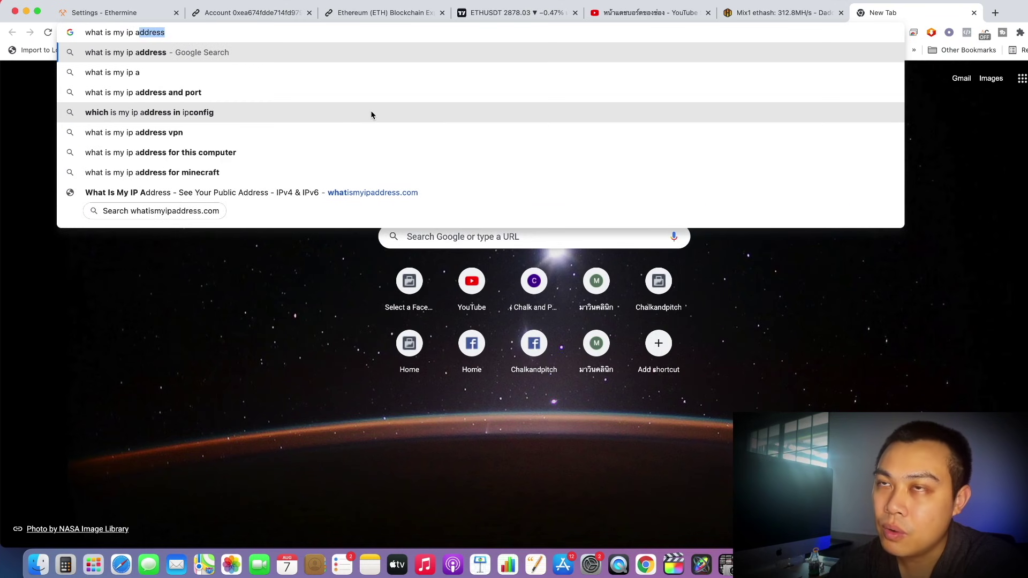
pyautogui.press('Return')
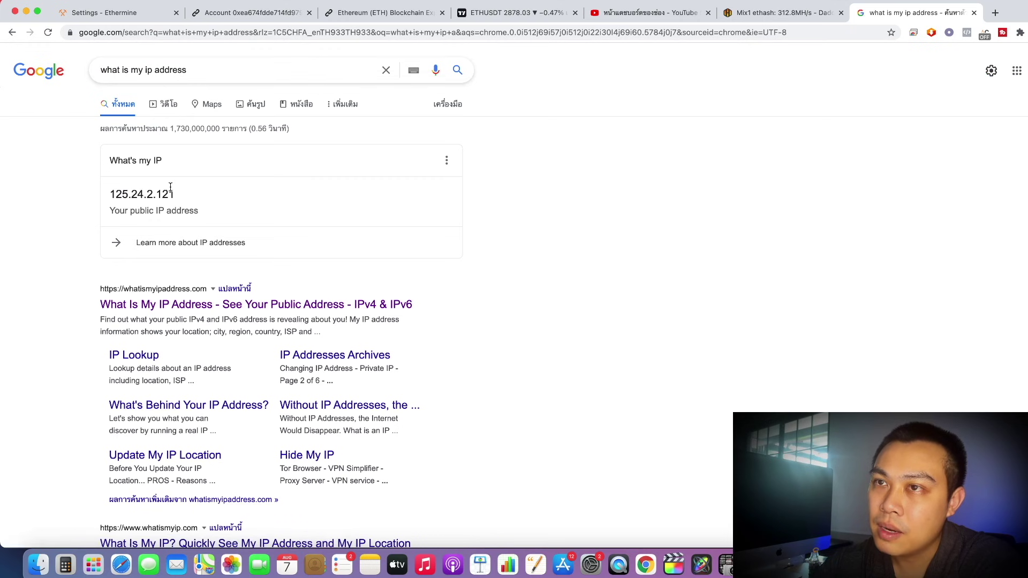
pyautogui.doubleClick(169, 195)
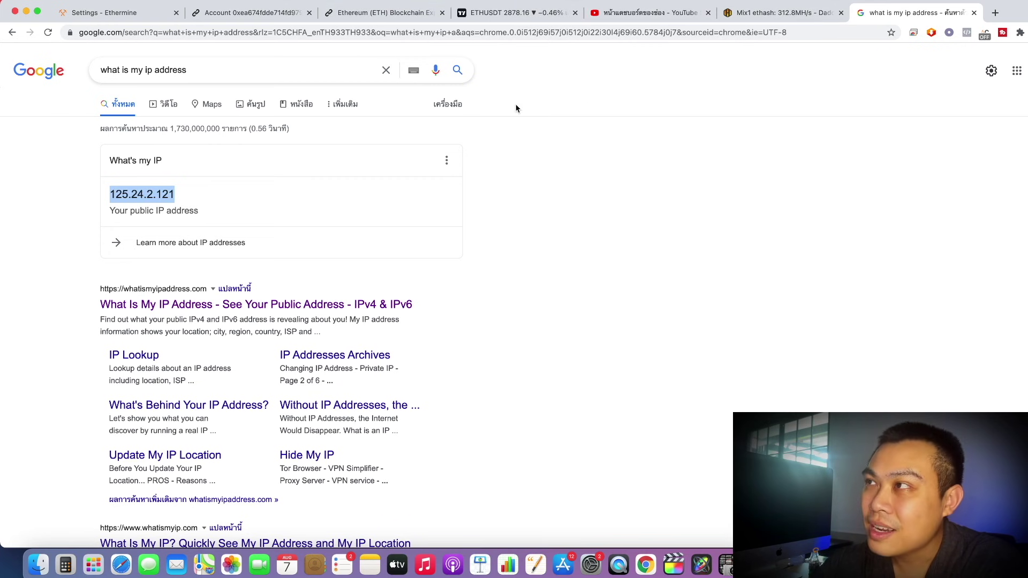
# Check the network details on the Mix1 worker's Hive OS overview, and return to Ethermine's gas price limit settings.
pyautogui.click(785, 13)
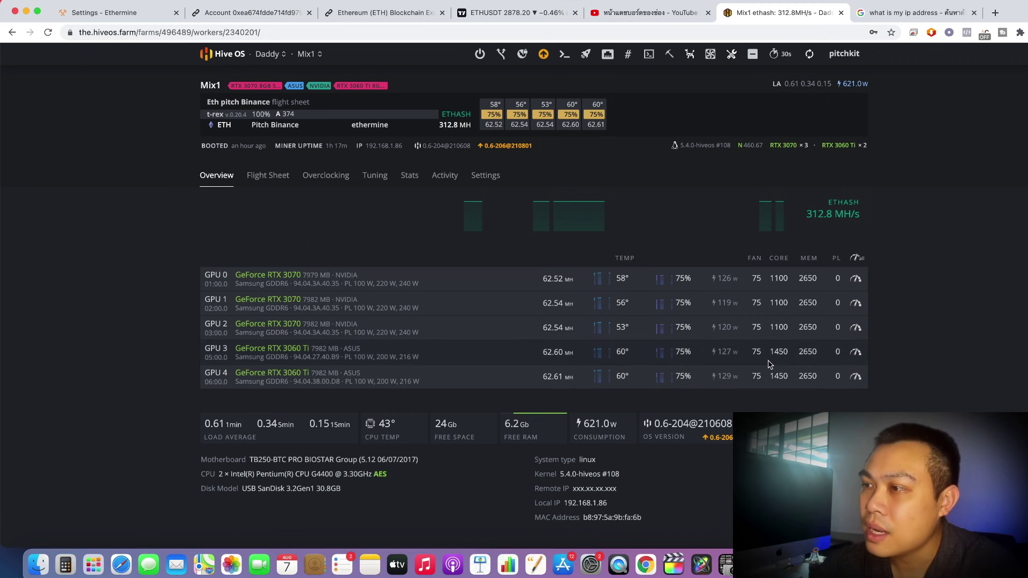
pyautogui.scroll(-2, 766, 361)
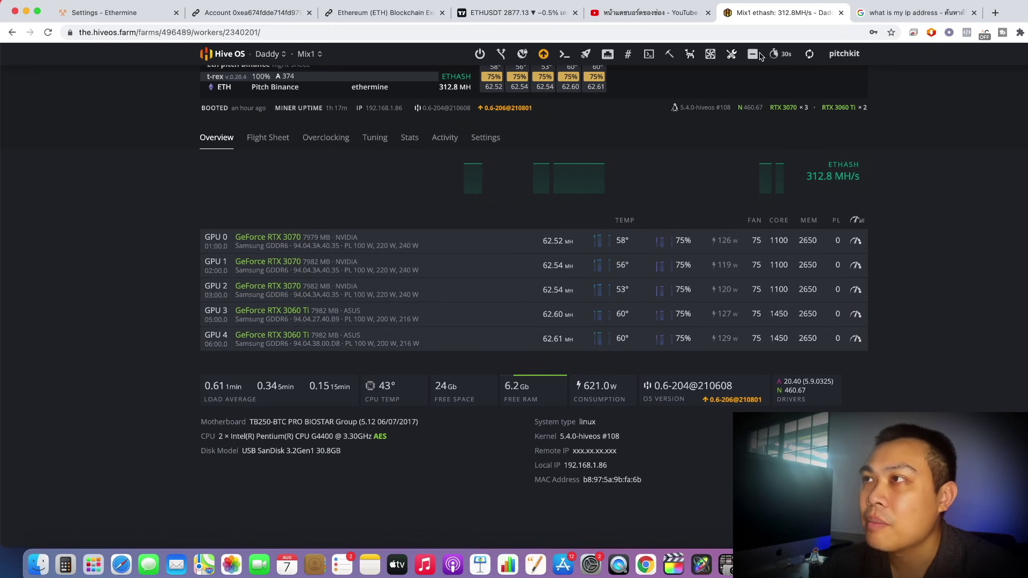
pyautogui.click(647, 13)
pyautogui.click(99, 12)
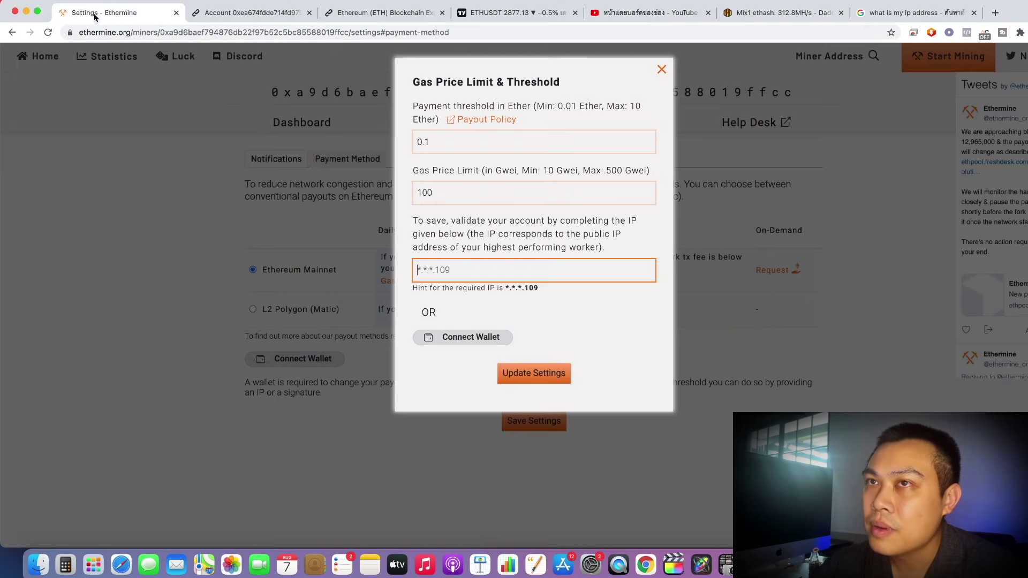
# Highlight the hint for the required IP, especially its final number group, below the validation field.
pyautogui.moveTo(524, 289); pyautogui.dragTo(550, 290)
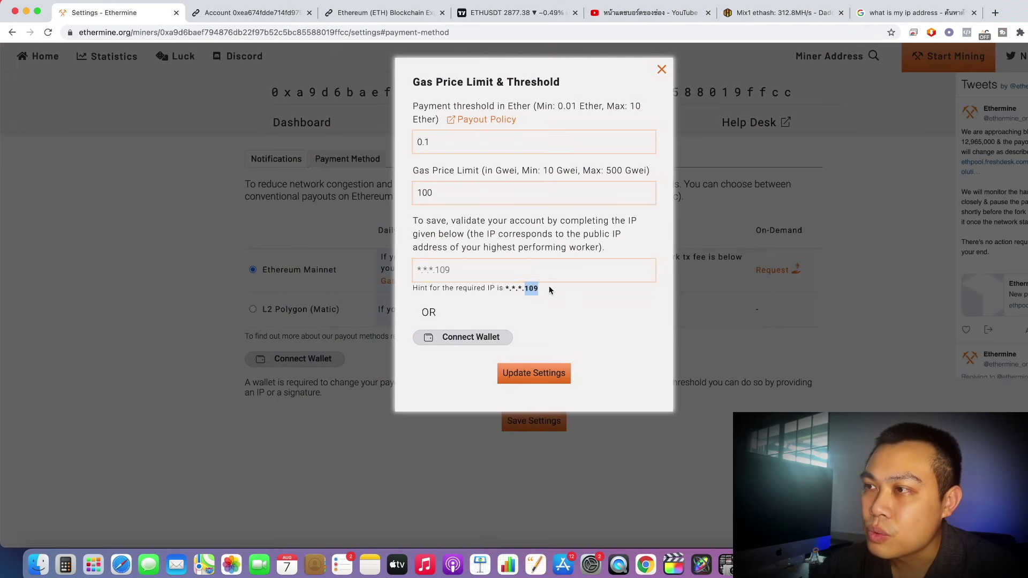
pyautogui.click(489, 289)
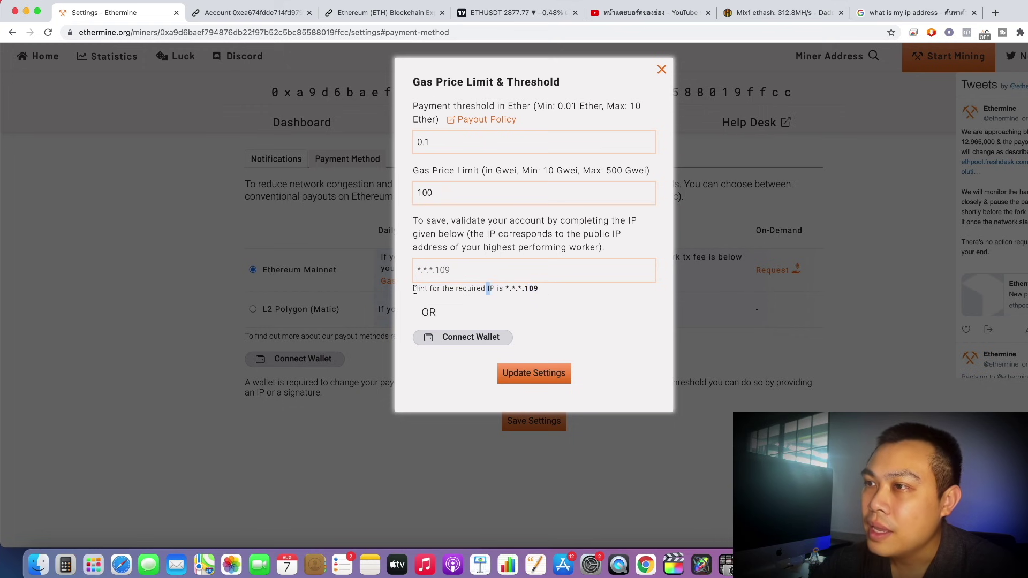
pyautogui.moveTo(413, 289); pyautogui.dragTo(539, 290)
pyautogui.click(532, 292)
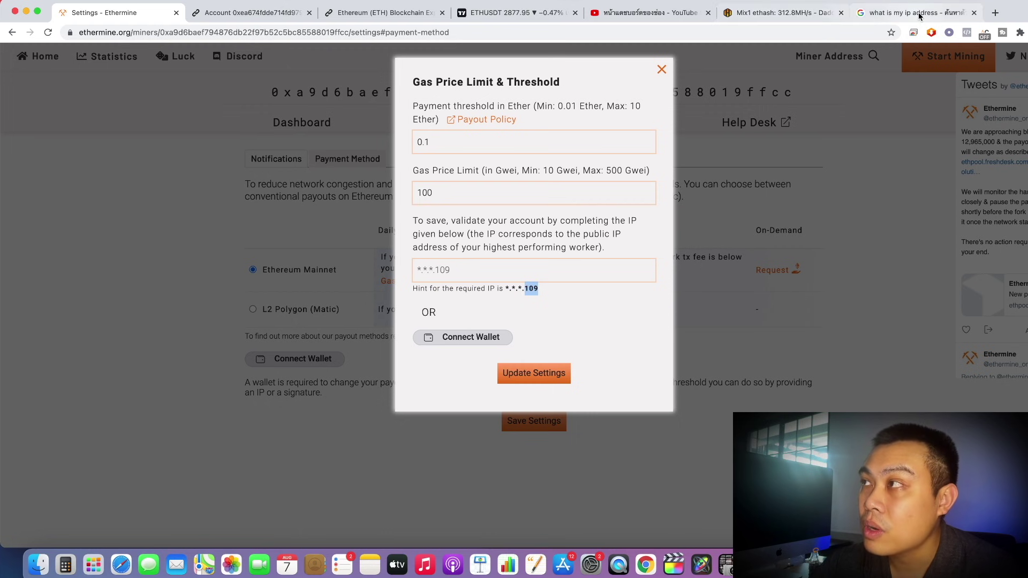
# Switch to Hive OS and reveal the Mix1 worker's masked Remote IP to compare its ending with the Ethermine hint.
pyautogui.click(768, 13)
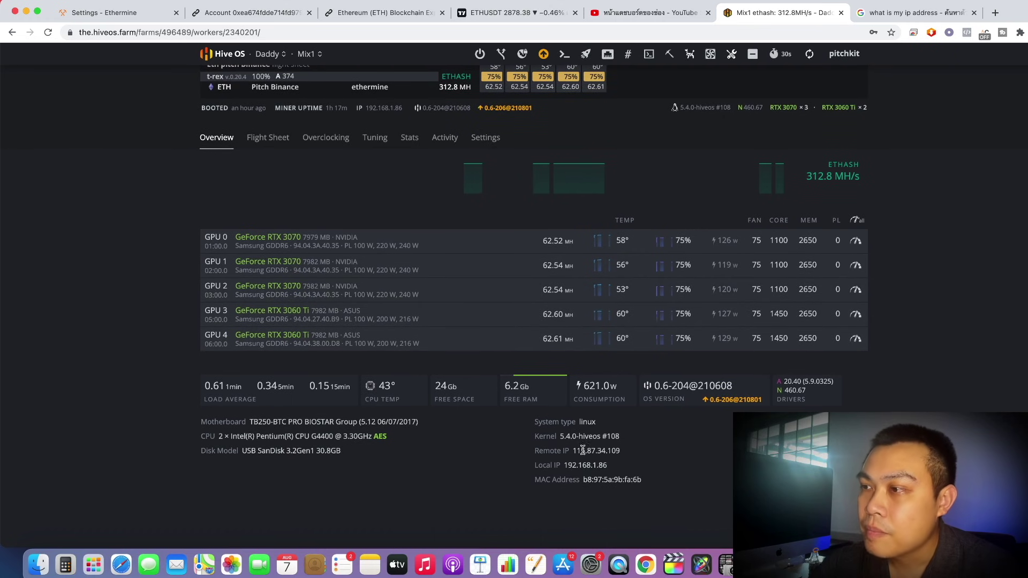
pyautogui.moveTo(535, 450); pyautogui.dragTo(568, 452)
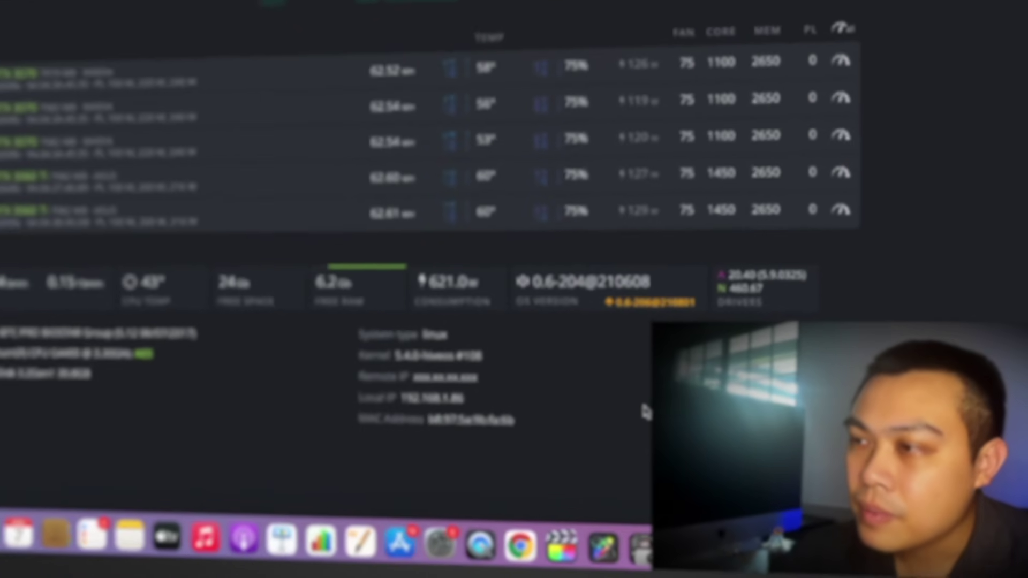
pyautogui.click(604, 454)
pyautogui.click(413, 343)
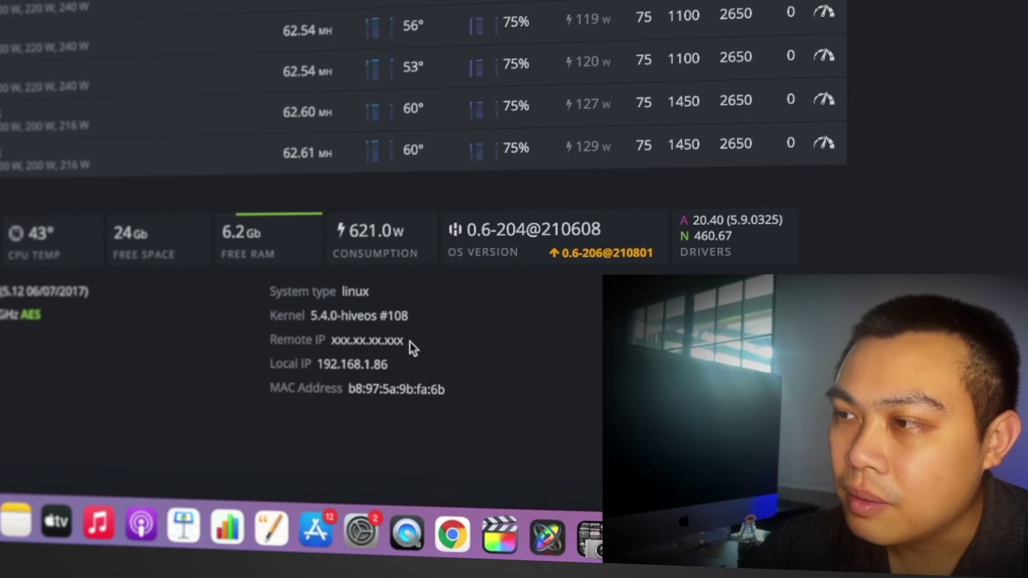
pyautogui.click(404, 339)
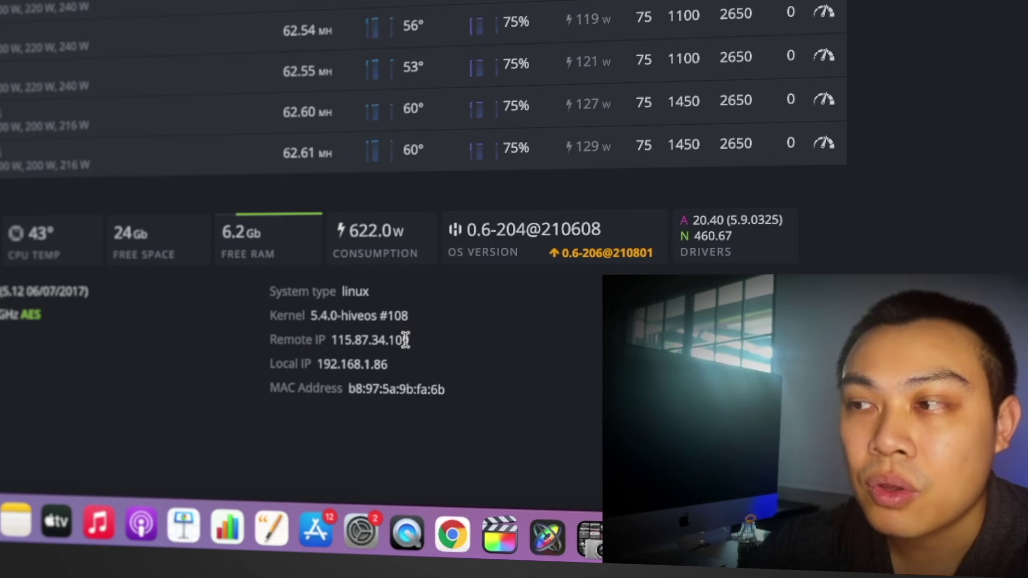
pyautogui.click(413, 343)
pyautogui.click(407, 341)
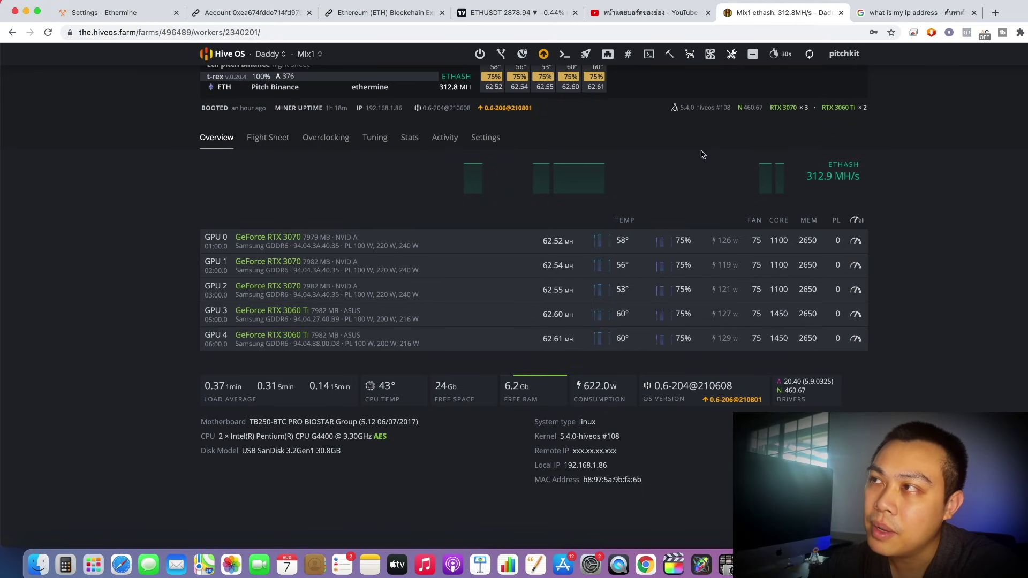
# Start Hive Shell remote access for the Mix1 worker and open its shell session.
pyautogui.click(649, 54)
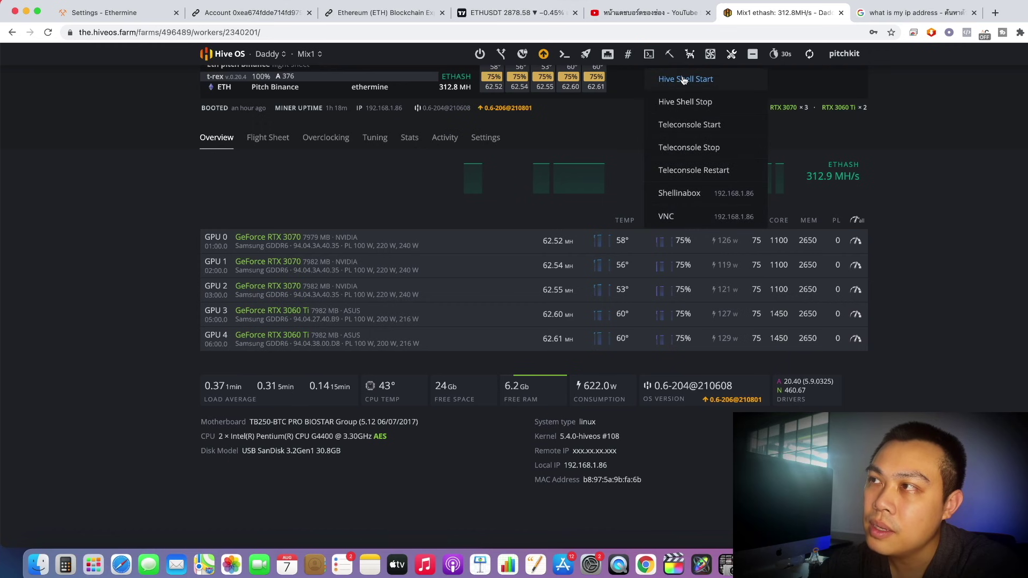
pyautogui.click(683, 79)
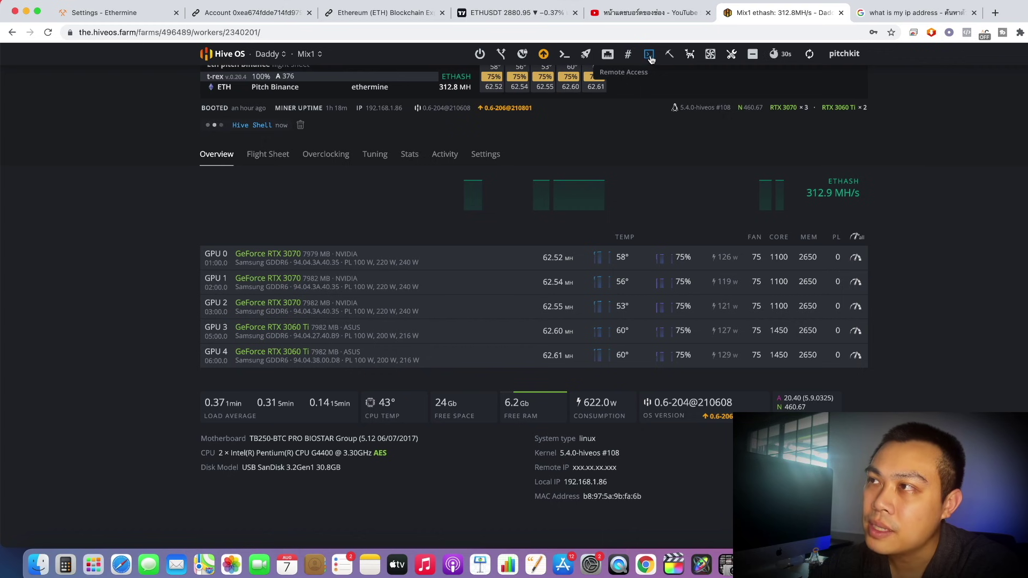
pyautogui.click(649, 55)
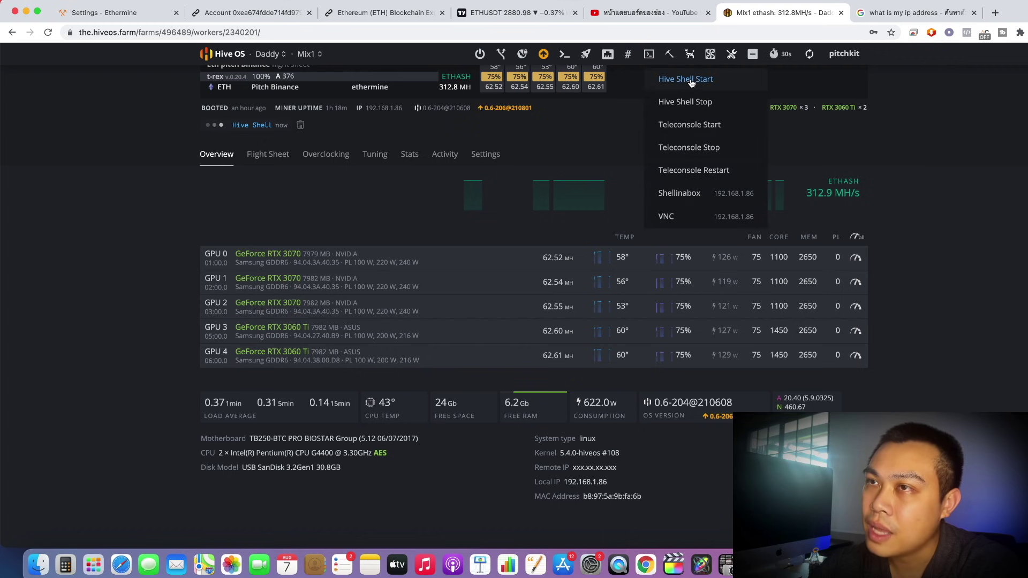
pyautogui.click(268, 154)
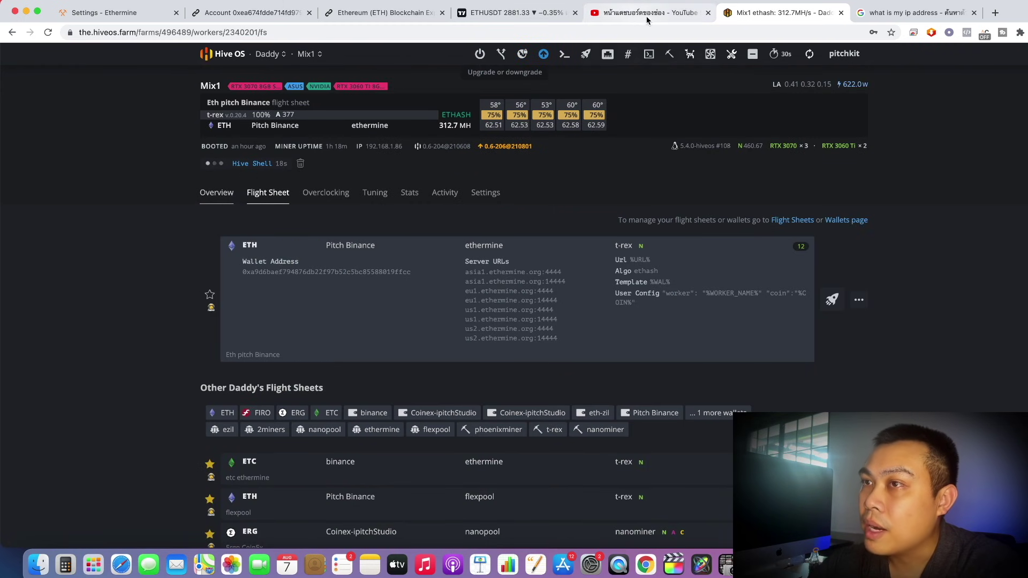
pyautogui.click(255, 165)
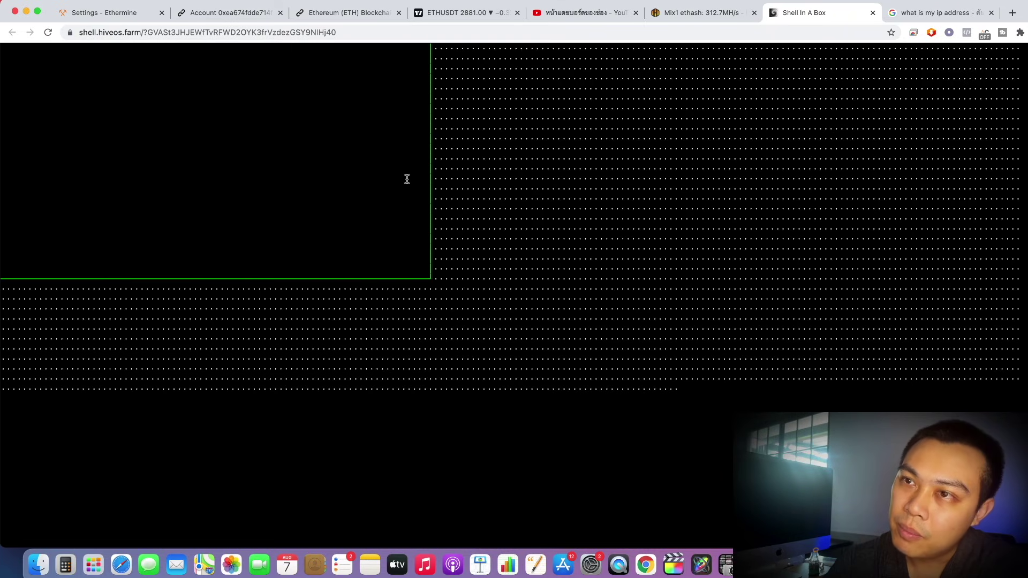
# Run curl ifconfig.co in the worker's shell and select the returned public IP address.
pyautogui.write('curl')
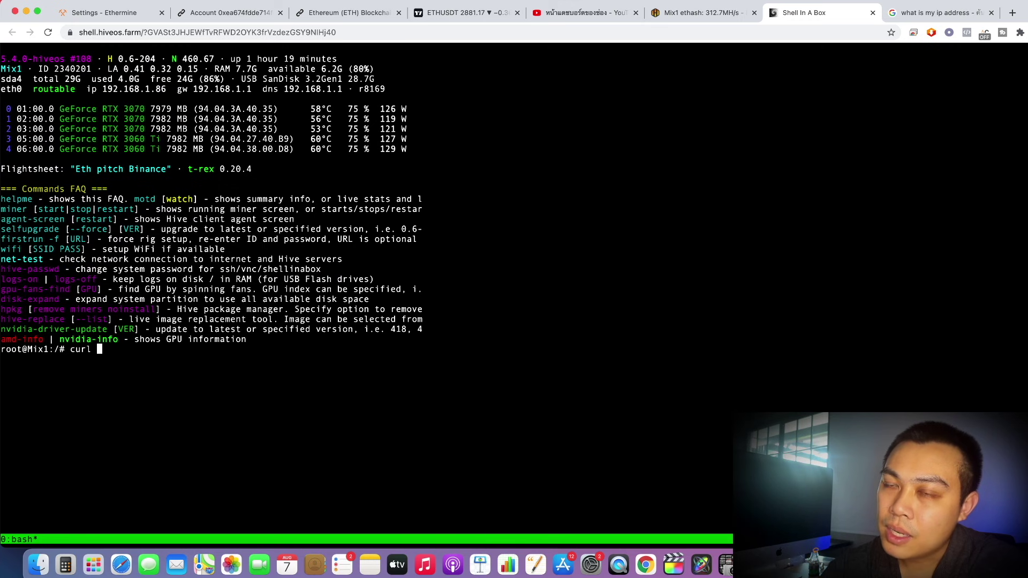
pyautogui.write(' ifcon')
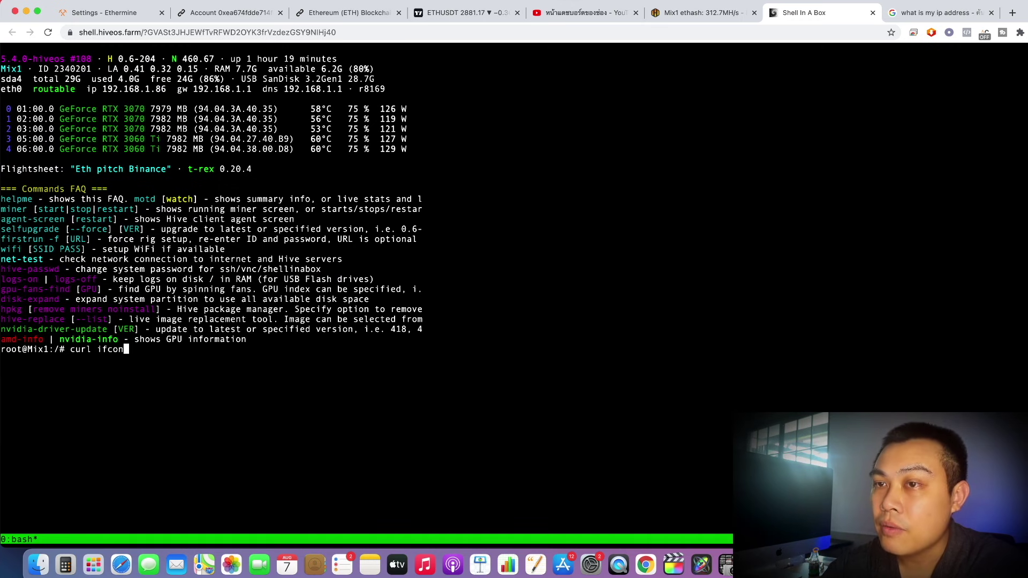
pyautogui.write('fig.co')
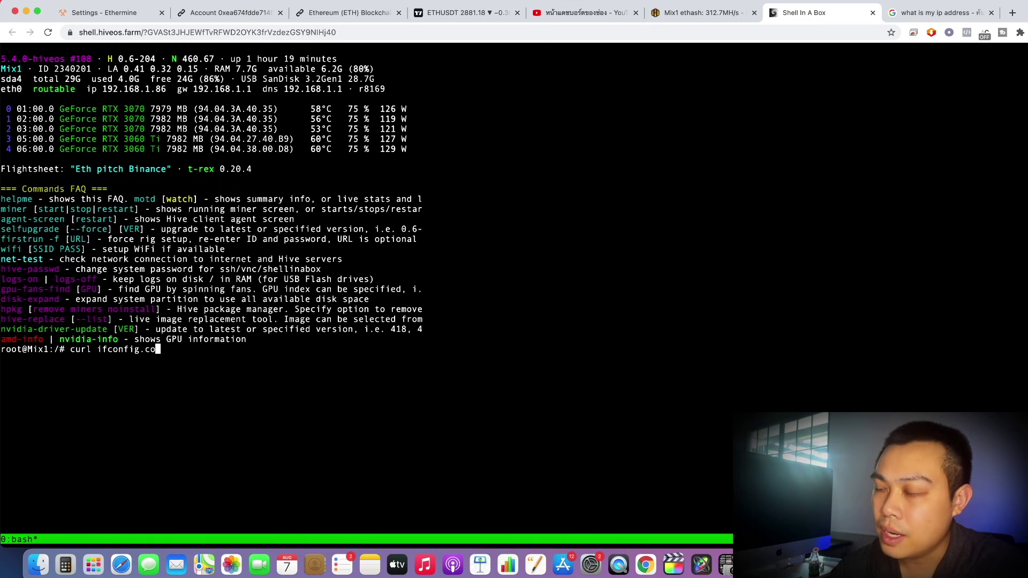
pyautogui.press('Return')
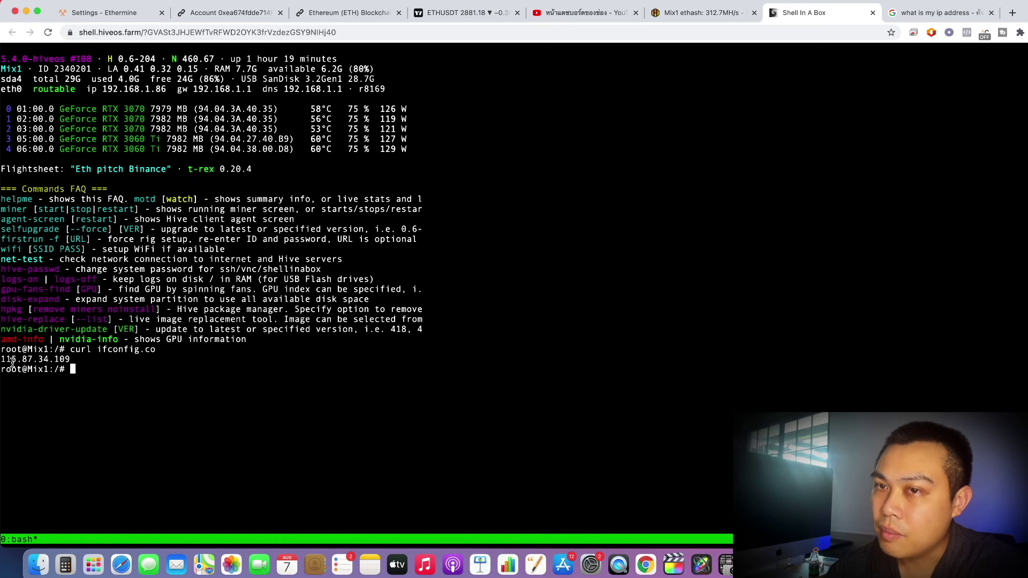
pyautogui.moveTo(3, 360); pyautogui.dragTo(75, 360)
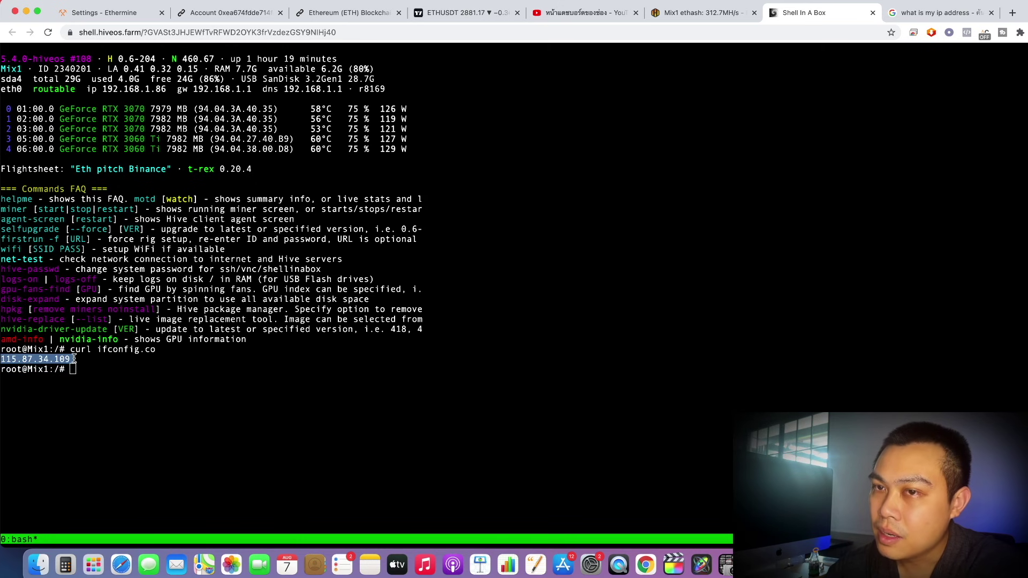
# Switch to Hive OS, dismiss the shell start log, and copy the Mix1 worker's Remote IP from its overview.
pyautogui.click(687, 17)
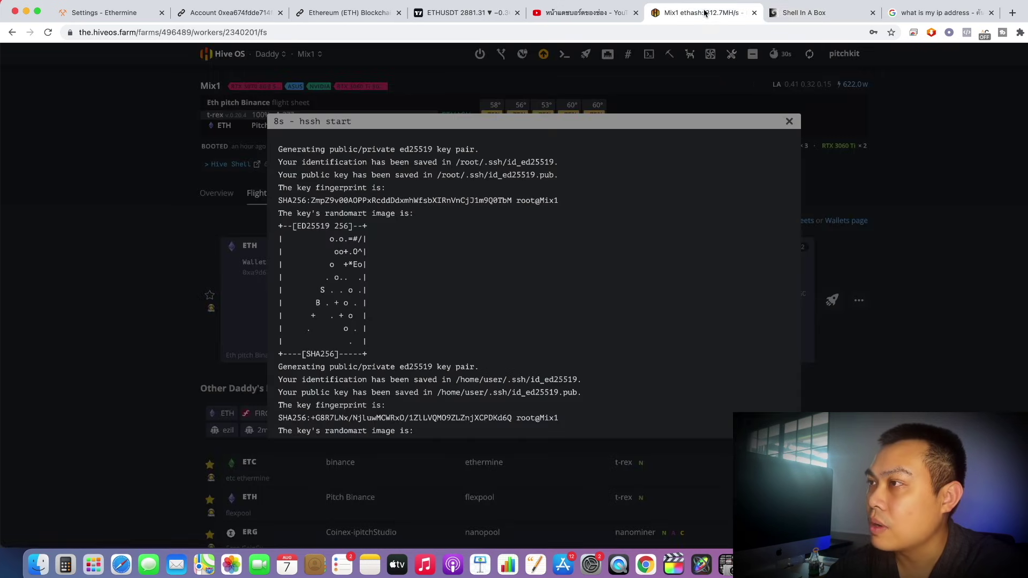
pyautogui.click(789, 121)
pyautogui.click(216, 193)
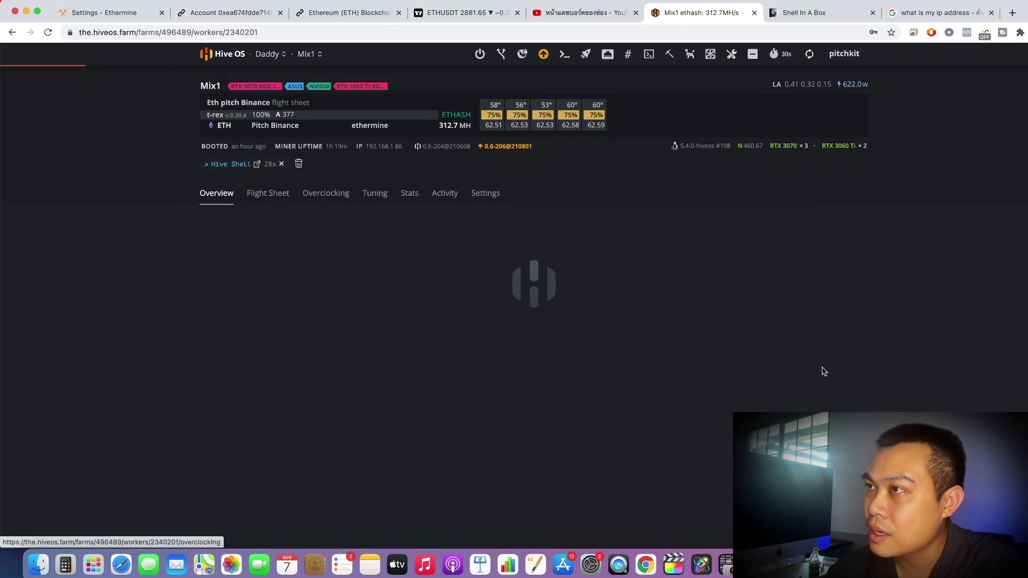
pyautogui.scroll(-2, 796, 369)
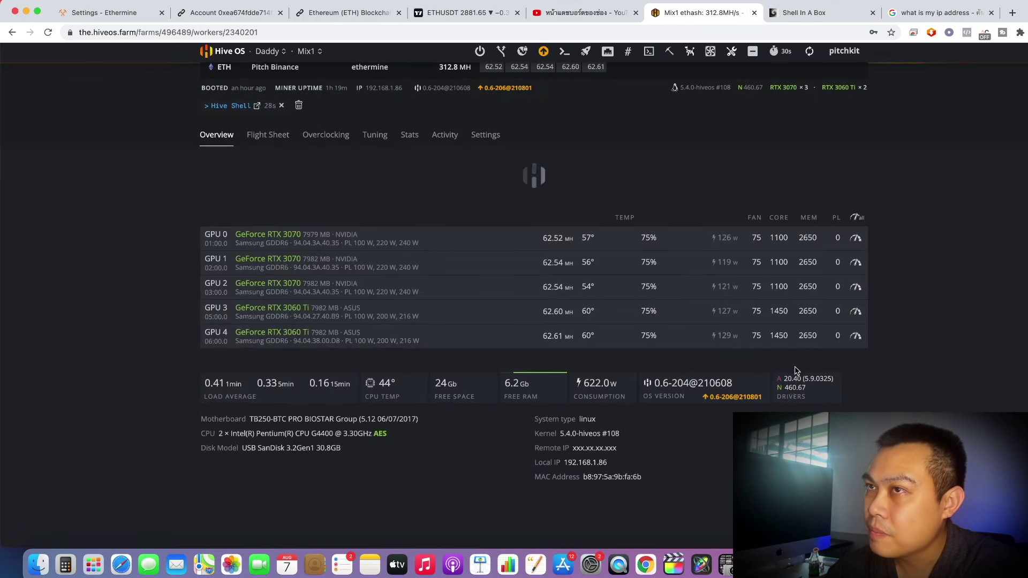
pyautogui.doubleClick(606, 451)
pyautogui.press('super+c')
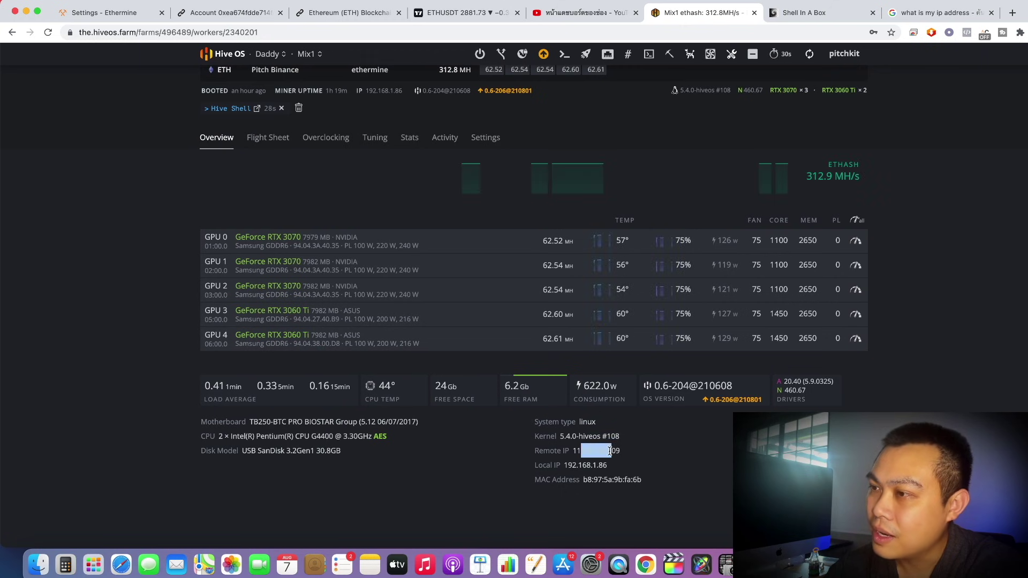
pyautogui.click(618, 452)
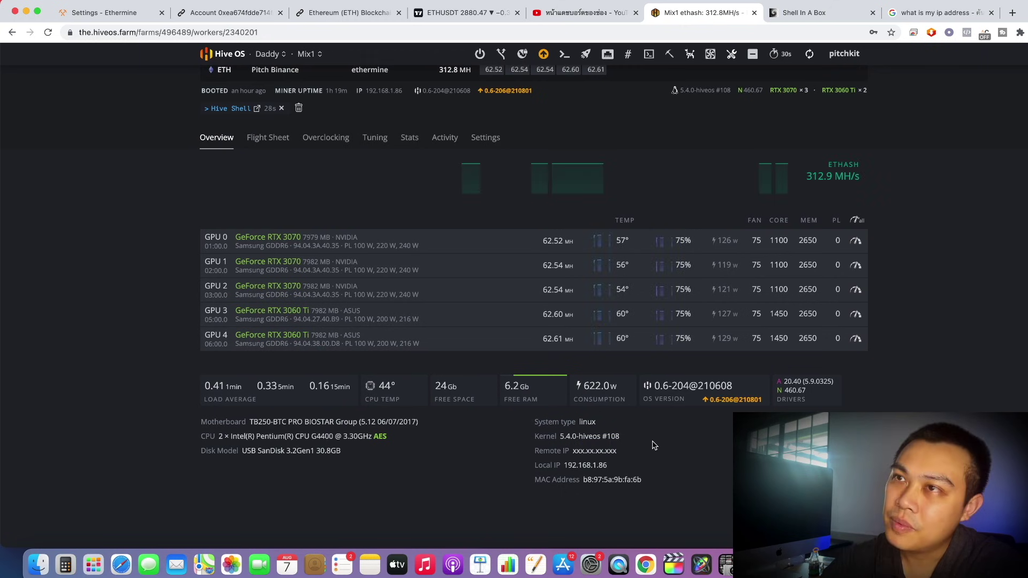
# Switch to the Ethermine settings and paste the rig's public IP into the validation field of the Gas Price Limit & Threshold dialog.
pyautogui.click(123, 14)
pyautogui.click(454, 268)
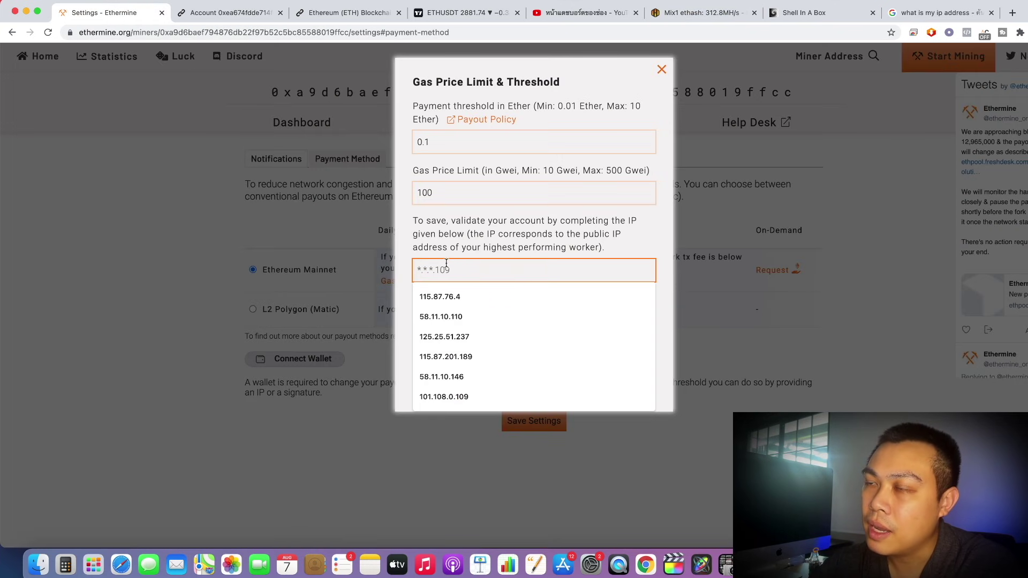
pyautogui.press('super+v')
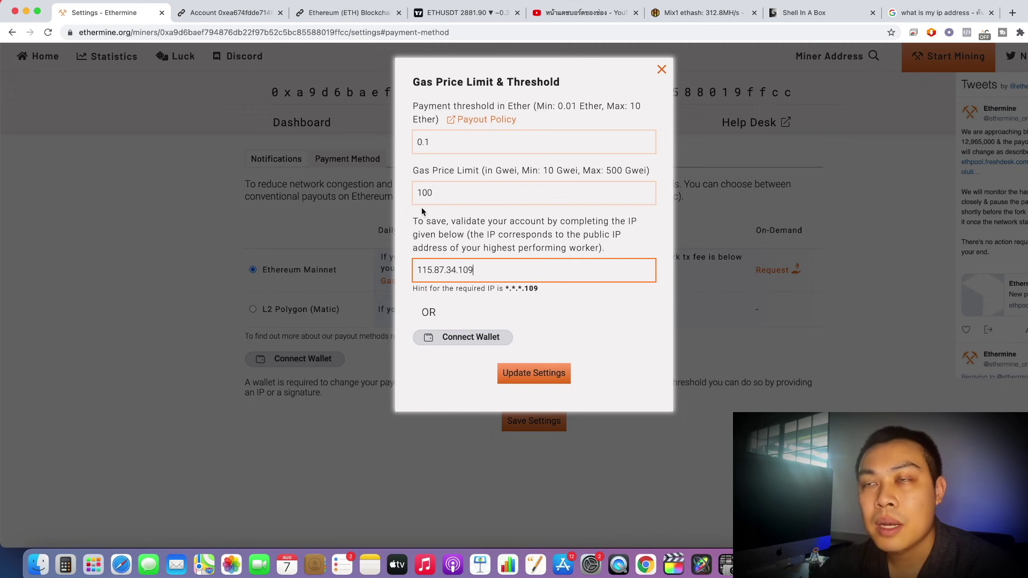
# Highlight the payment threshold and the gas price limit values in the dialog.
pyautogui.click(487, 142)
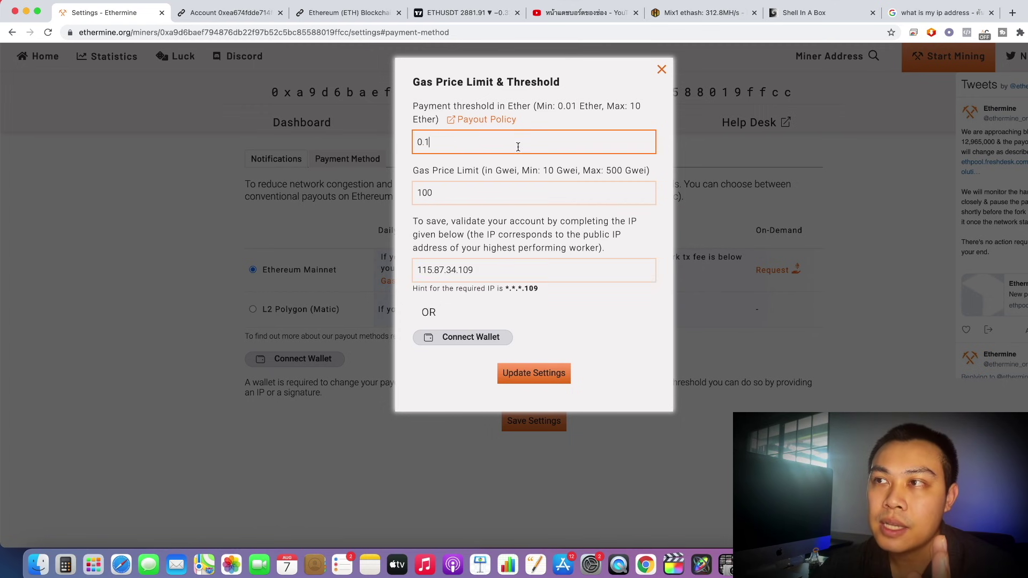
pyautogui.moveTo(517, 147); pyautogui.dragTo(407, 146)
pyautogui.click(469, 147)
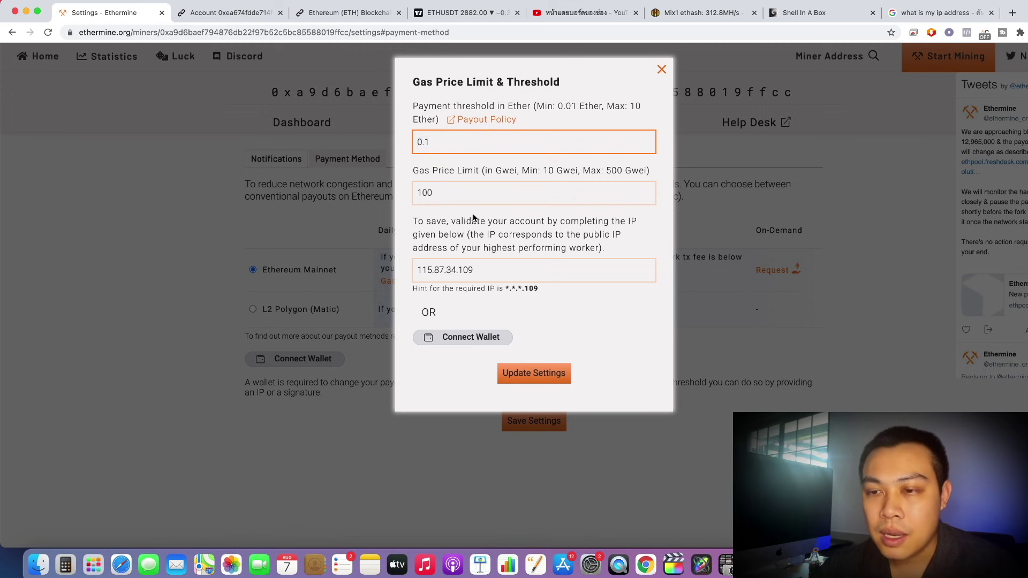
pyautogui.click(468, 193)
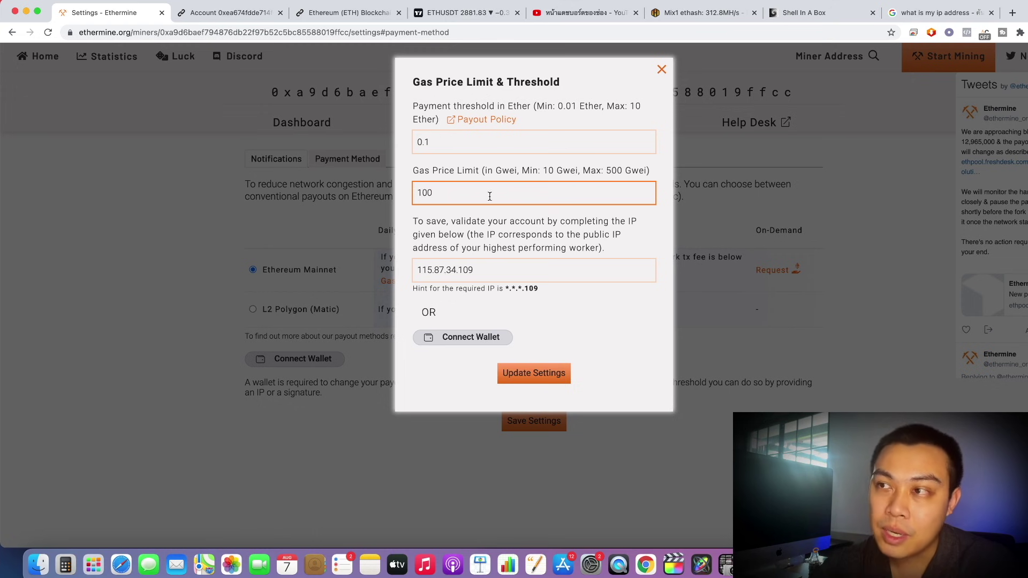
pyautogui.moveTo(447, 199); pyautogui.dragTo(414, 197)
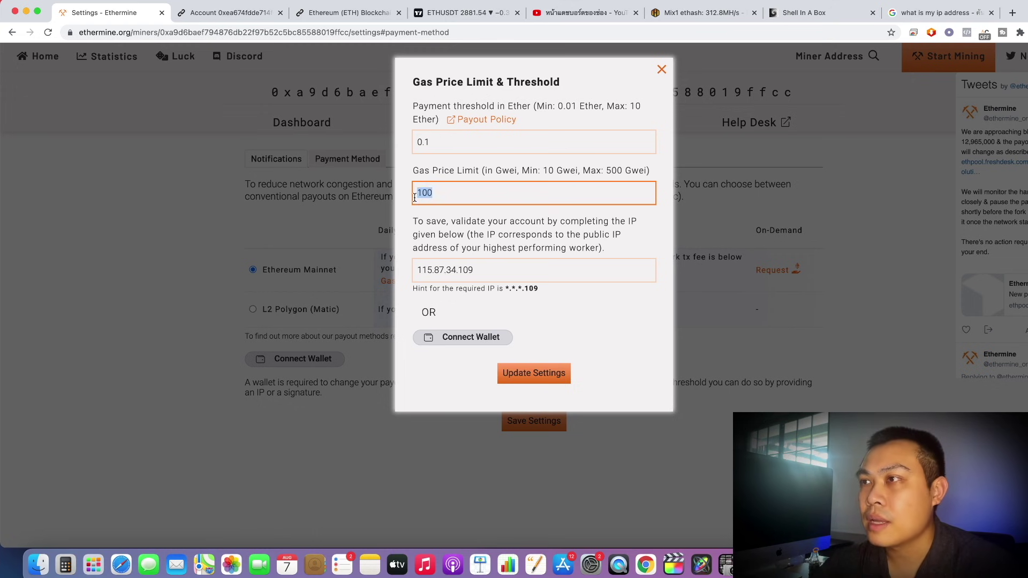
pyautogui.click(468, 198)
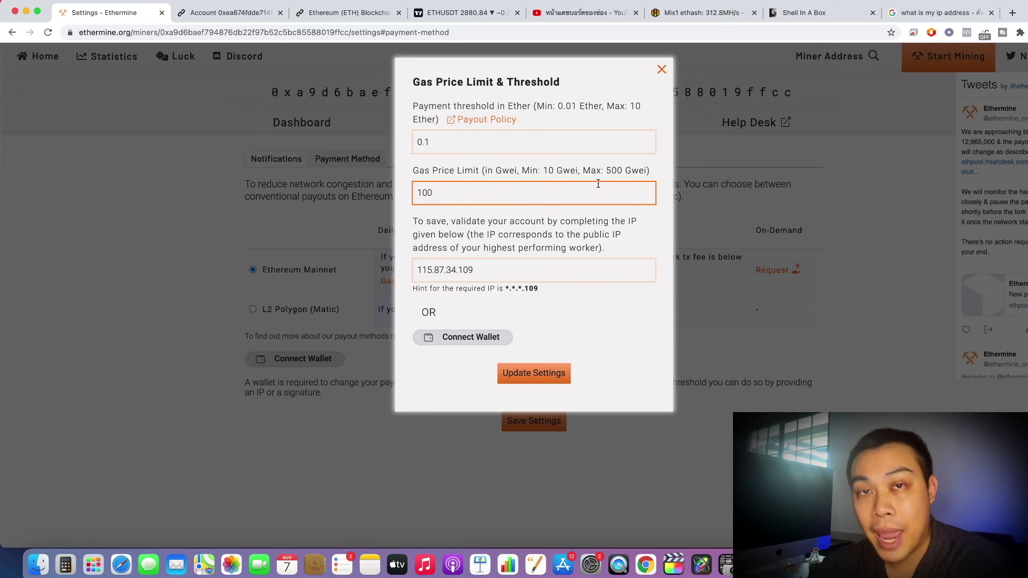
# Point out the gas price limit and validation IP fields in turn, and close the dialog without updating the settings.
pyautogui.press('Tab')
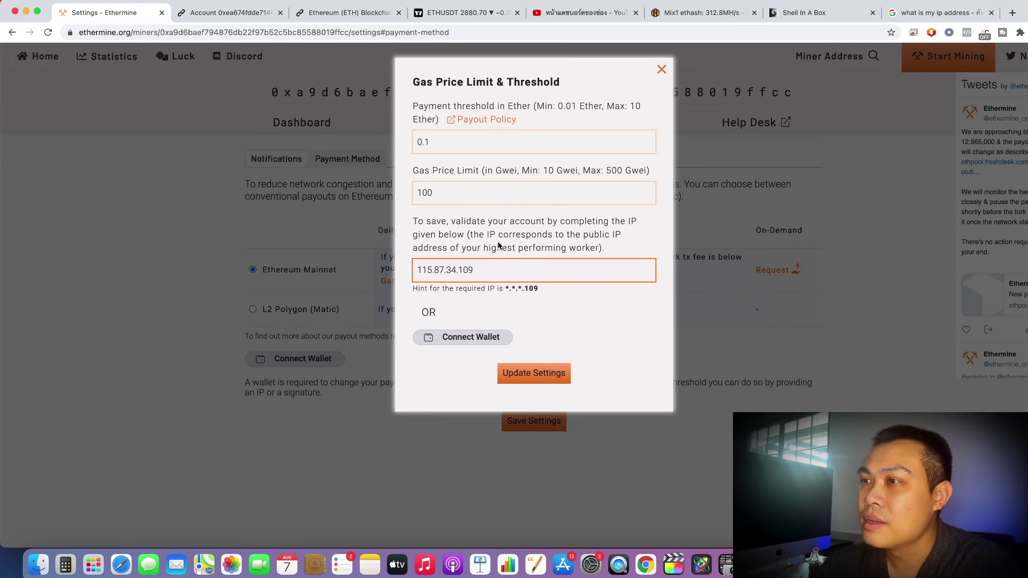
pyautogui.click(503, 202)
pyautogui.click(524, 274)
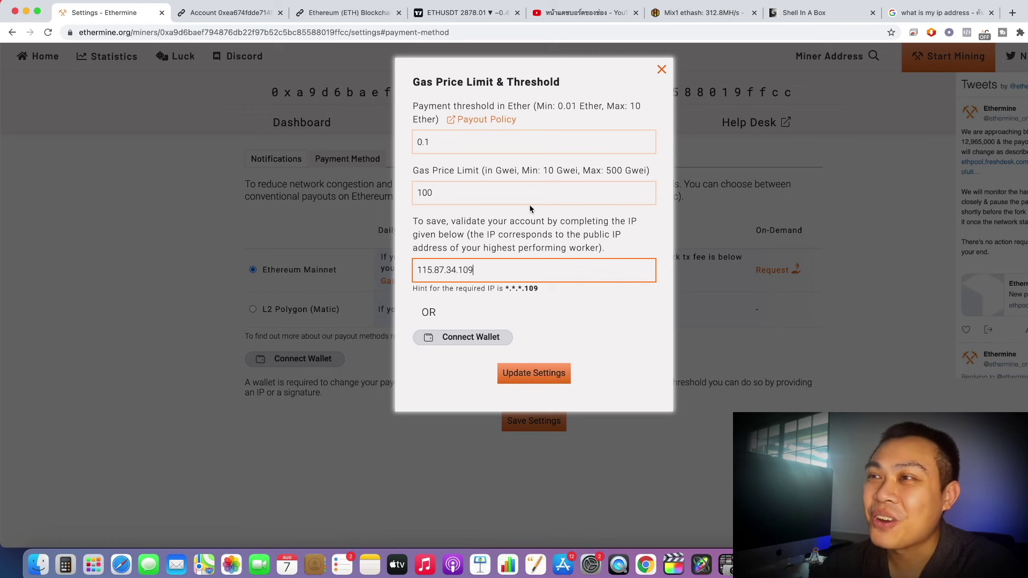
pyautogui.click(493, 203)
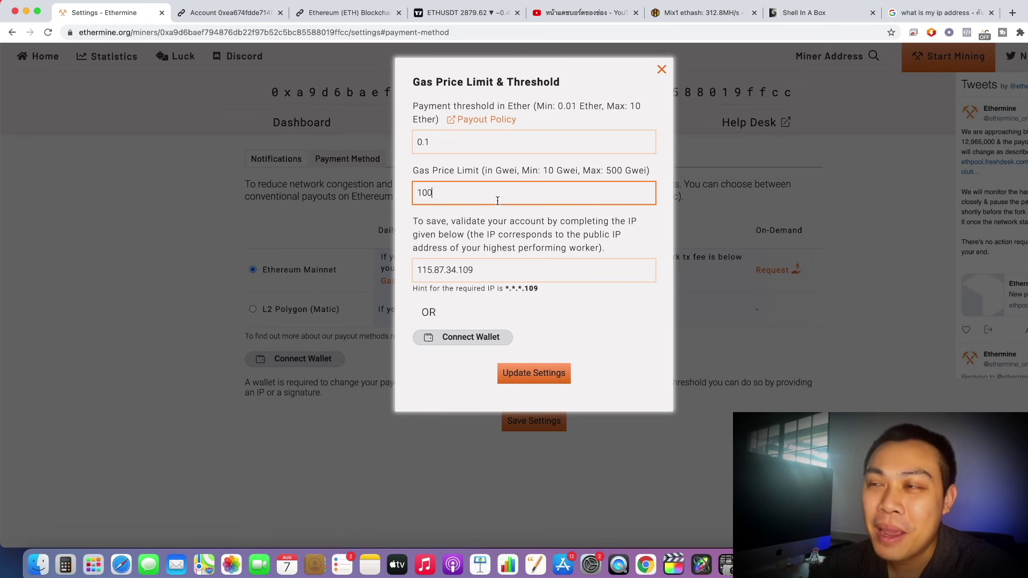
pyautogui.click(474, 270)
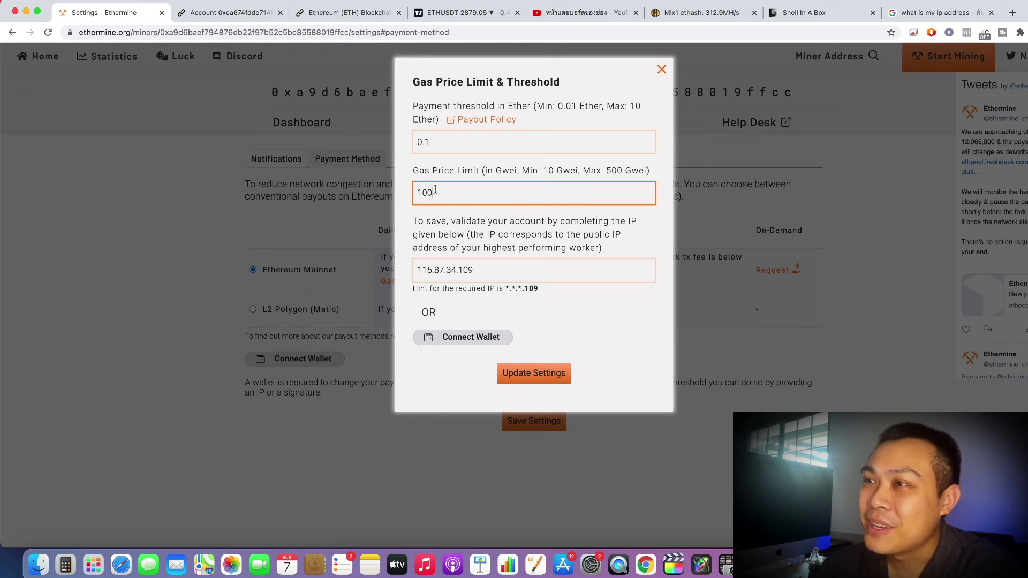
pyautogui.doubleClick(459, 191)
pyautogui.click(489, 238)
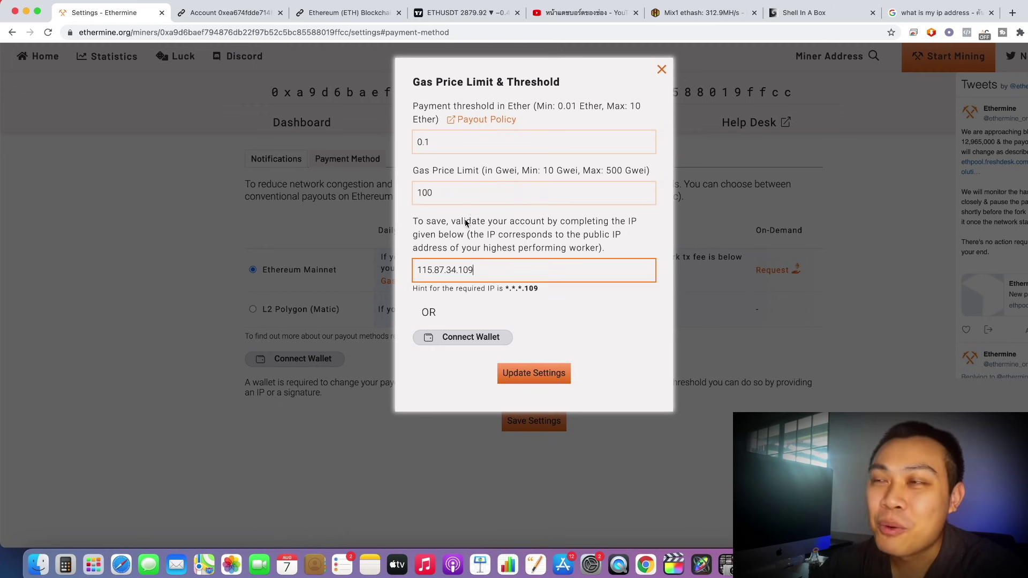
pyautogui.click(661, 70)
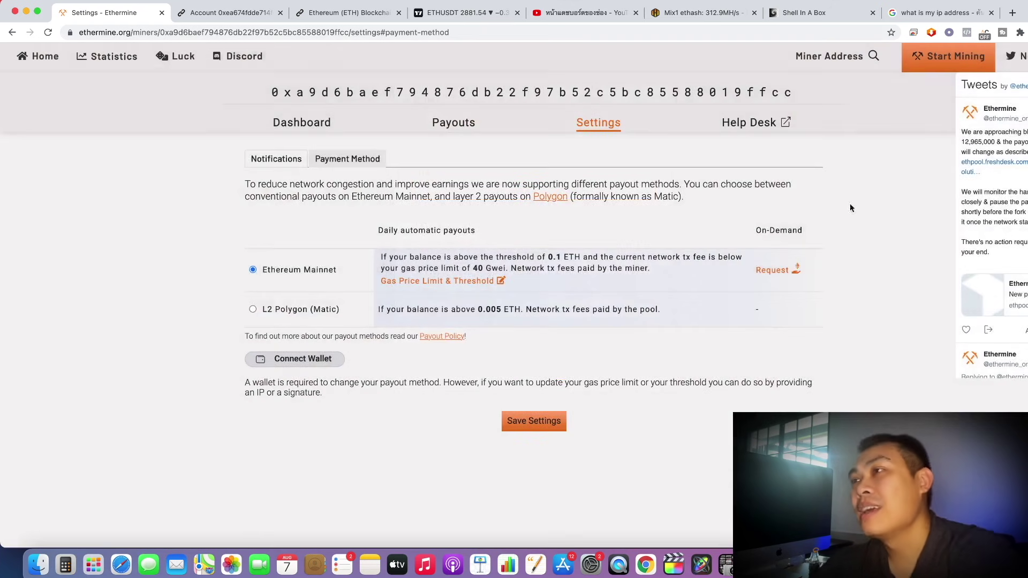
# View the notification settings, and highlight the current network fee in the dashboard's pending payout notice.
pyautogui.click(276, 159)
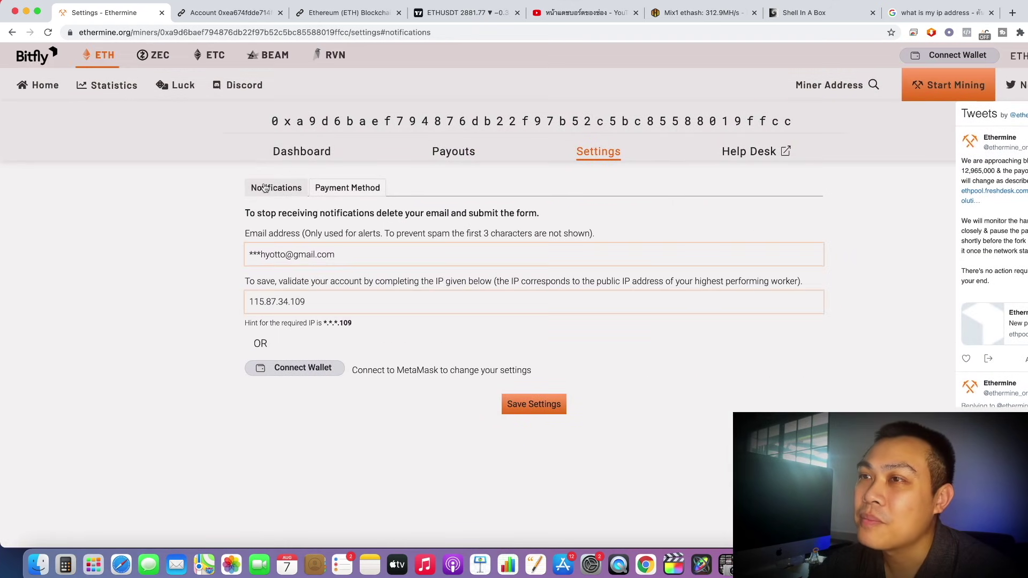
pyautogui.click(290, 154)
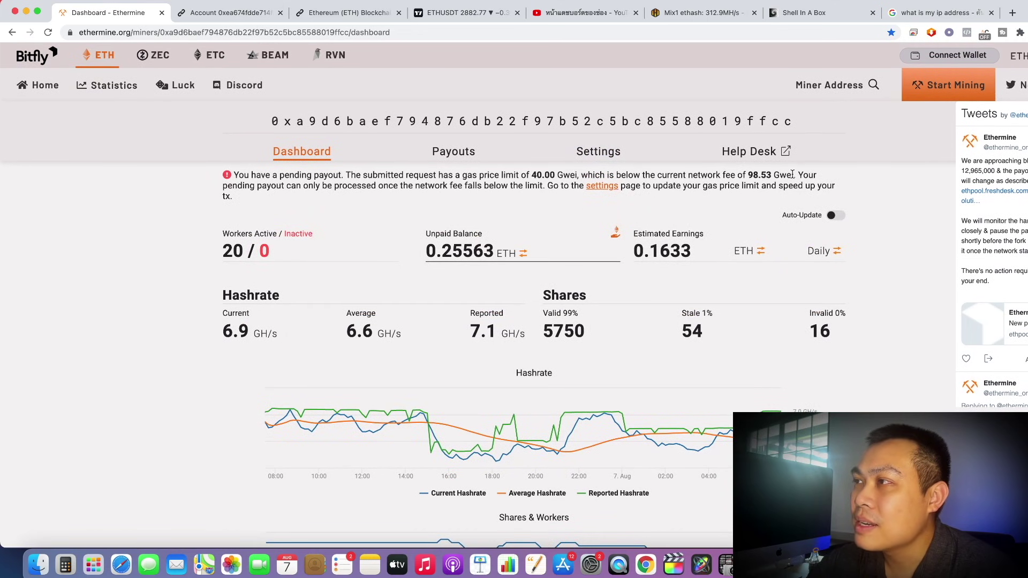
pyautogui.moveTo(777, 176); pyautogui.dragTo(741, 177)
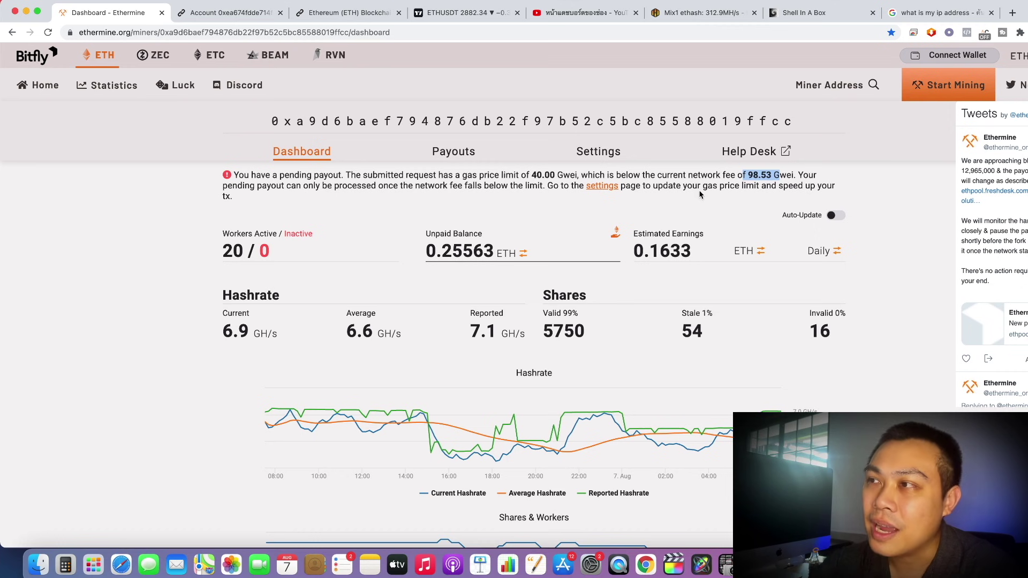
pyautogui.click(756, 183)
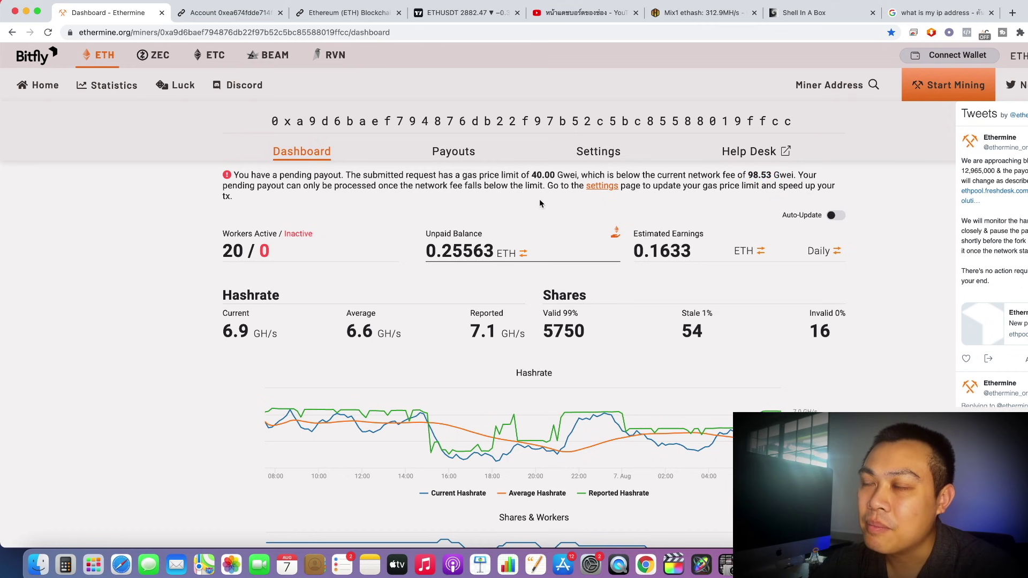
# Open the payment method settings from the pending payout notice and briefly view the Gas Price Limit & Threshold dialog.
pyautogui.click(594, 186)
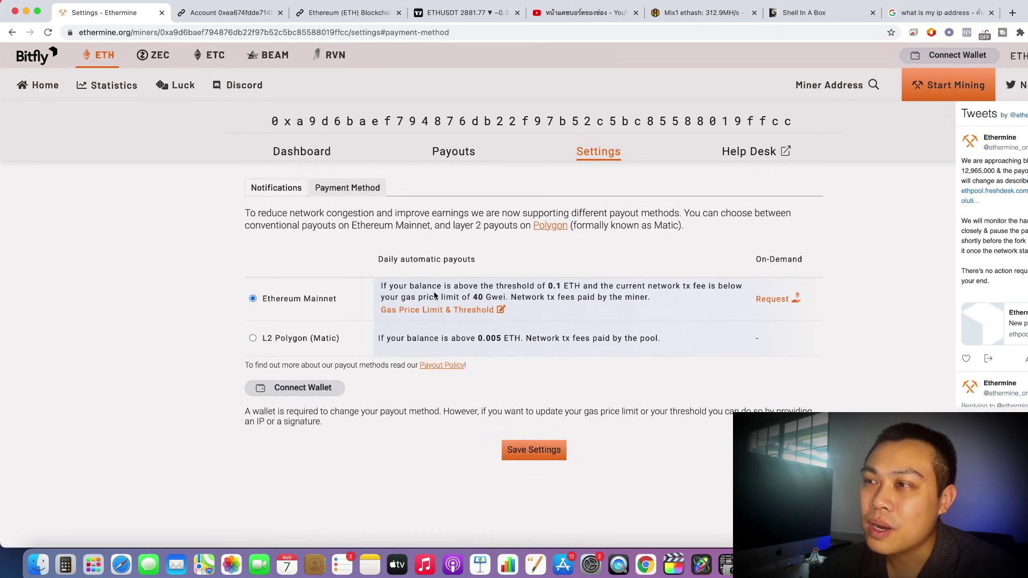
pyautogui.click(463, 310)
pyautogui.press('Escape')
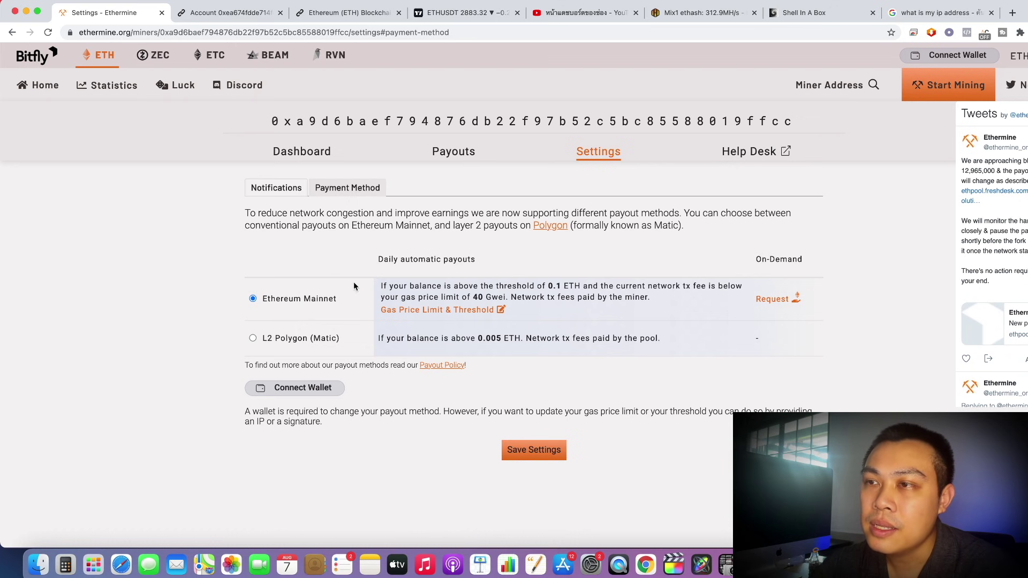
# Open the manual payout request for Ethereum Mainnet, clear its IP address field, and close the form without submitting.
pyautogui.click(779, 305)
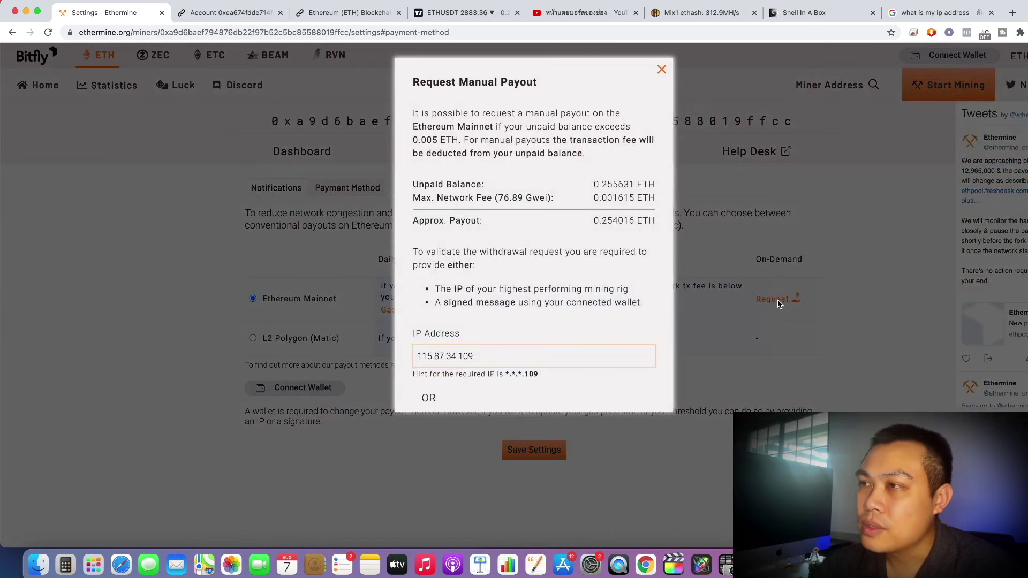
pyautogui.scroll(-3, 491, 272)
pyautogui.scroll(3, 546, 283)
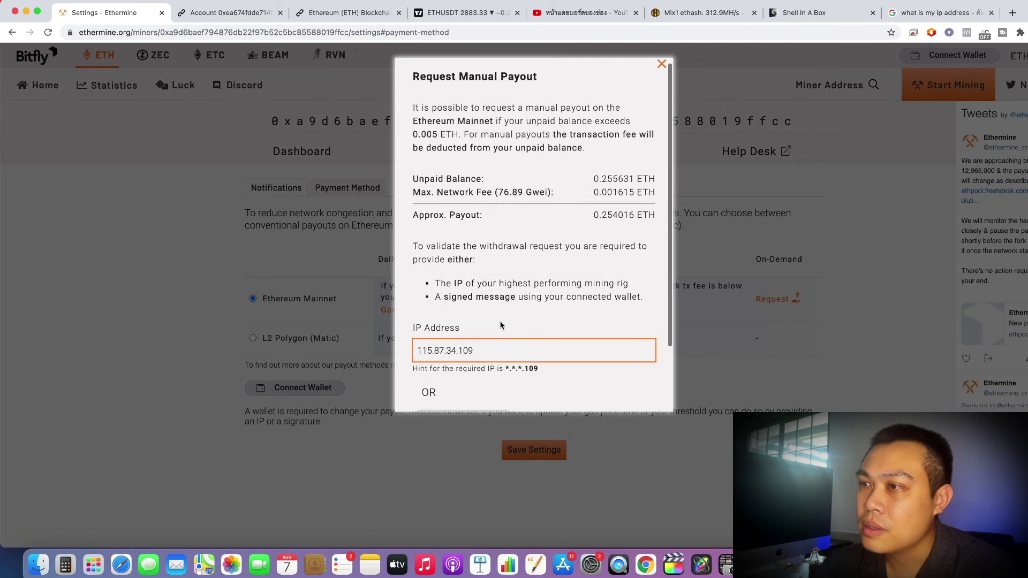
pyautogui.moveTo(488, 345); pyautogui.dragTo(395, 348)
pyautogui.click(505, 336)
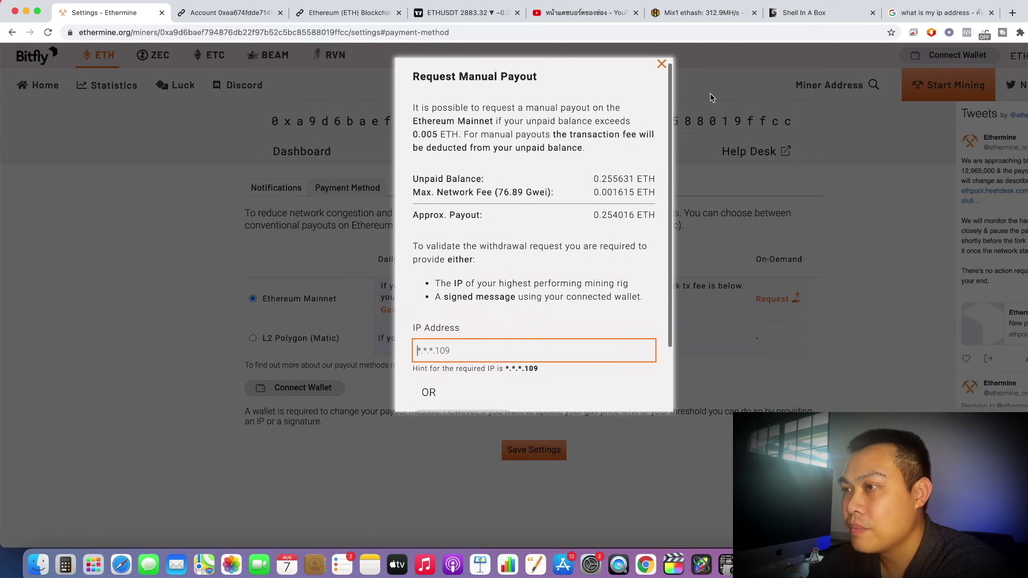
pyautogui.click(662, 64)
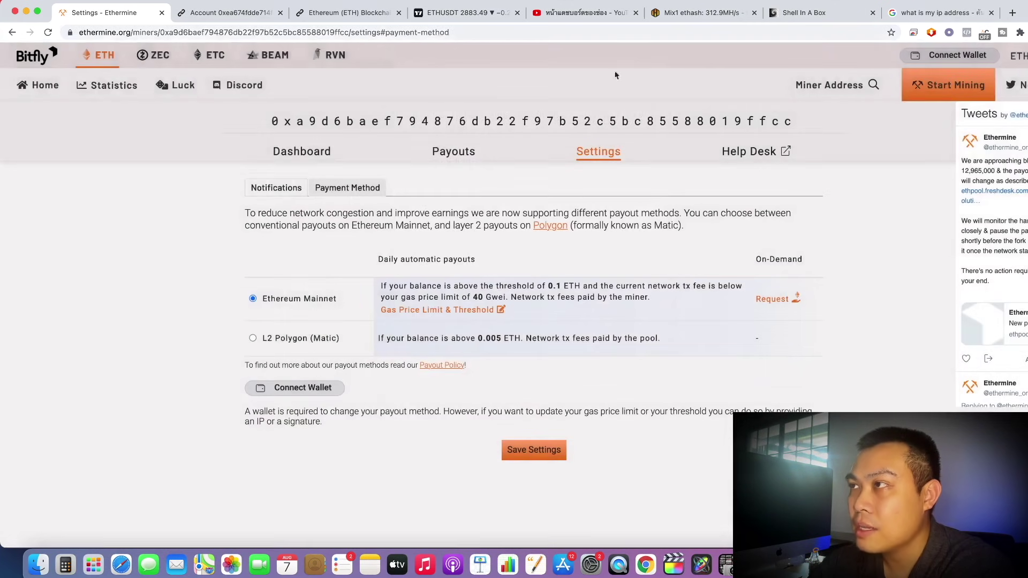
# Open the manual payout request from the dashboard's unpaid balance and highlight its maximum network fee.
pyautogui.click(301, 152)
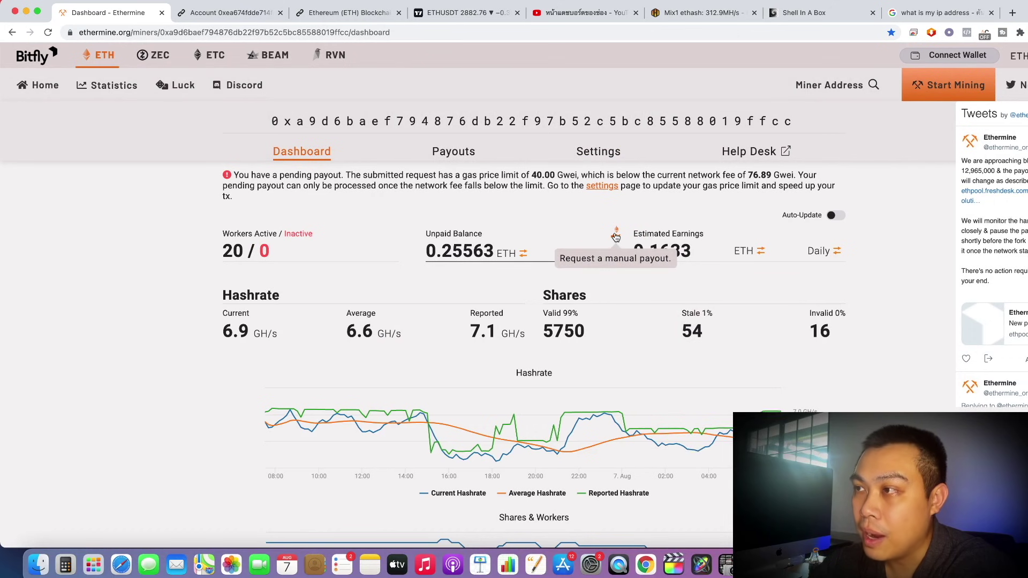
pyautogui.click(616, 238)
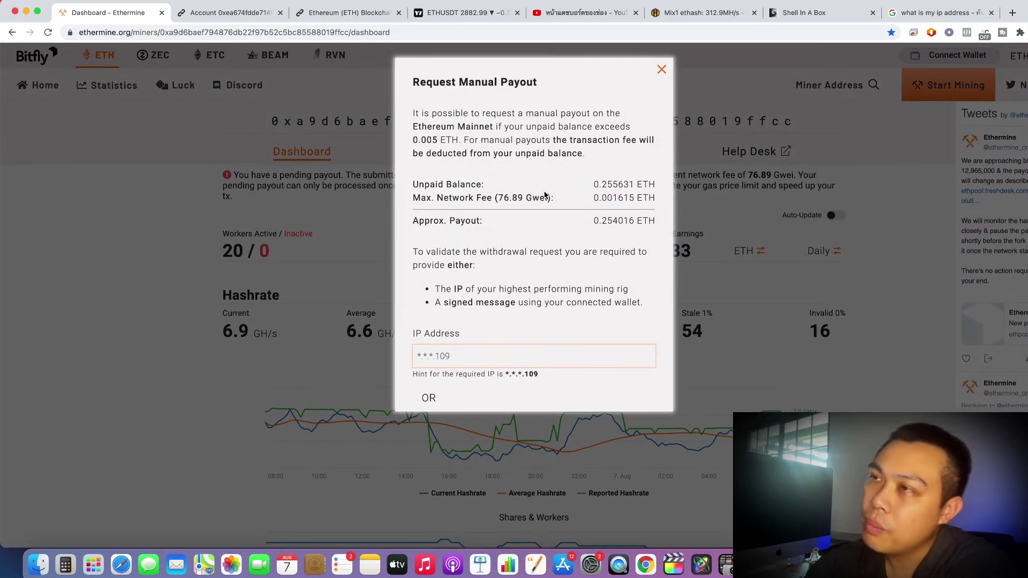
pyautogui.scroll(-2, 546, 235)
pyautogui.scroll(2, 534, 225)
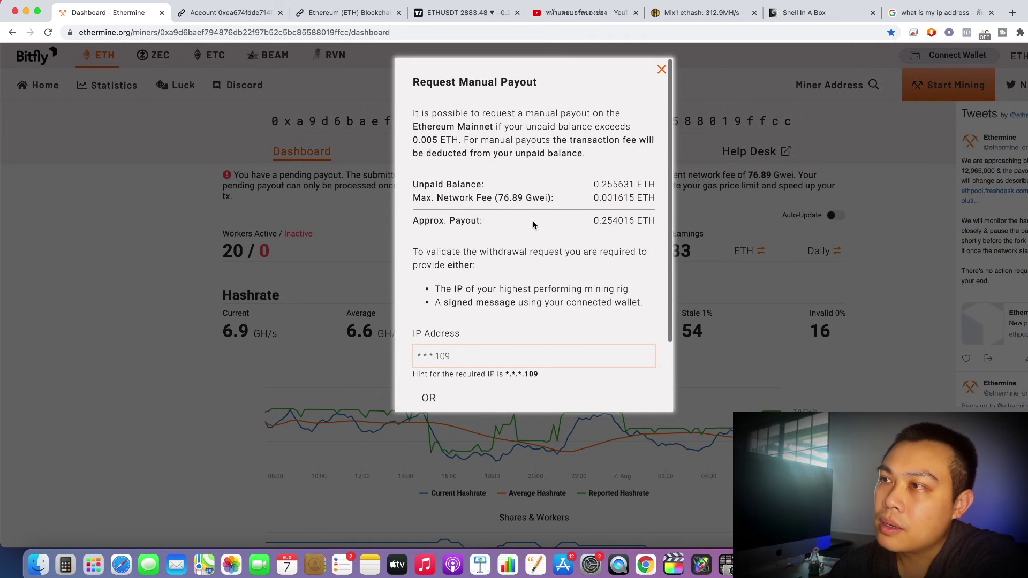
pyautogui.moveTo(495, 197); pyautogui.dragTo(549, 199)
pyautogui.click(564, 203)
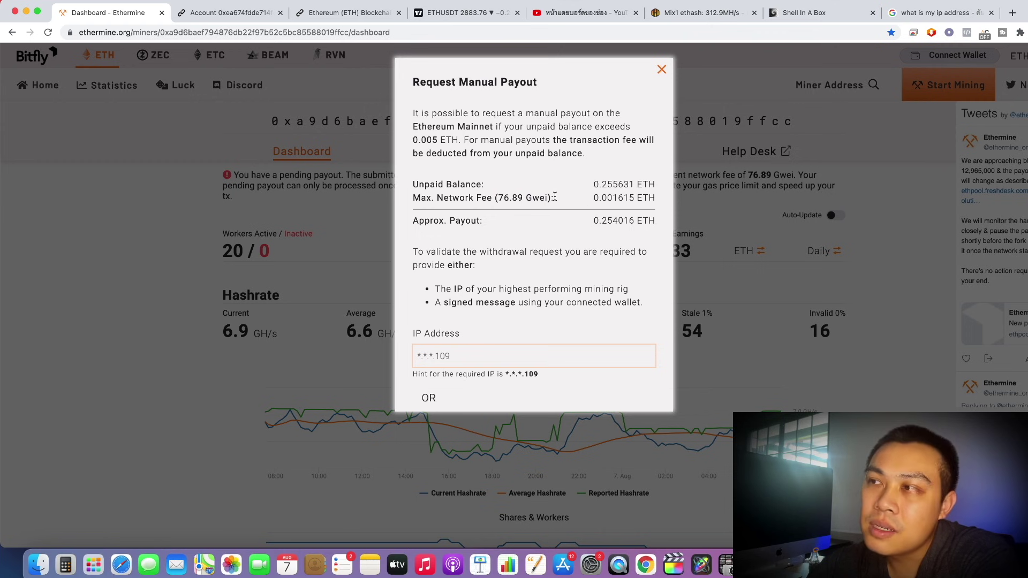
# Review the rest of the manual payout form, including its IP address field and wallet validation option.
pyautogui.scroll(-2, 540, 261)
pyautogui.scroll(2, 481, 235)
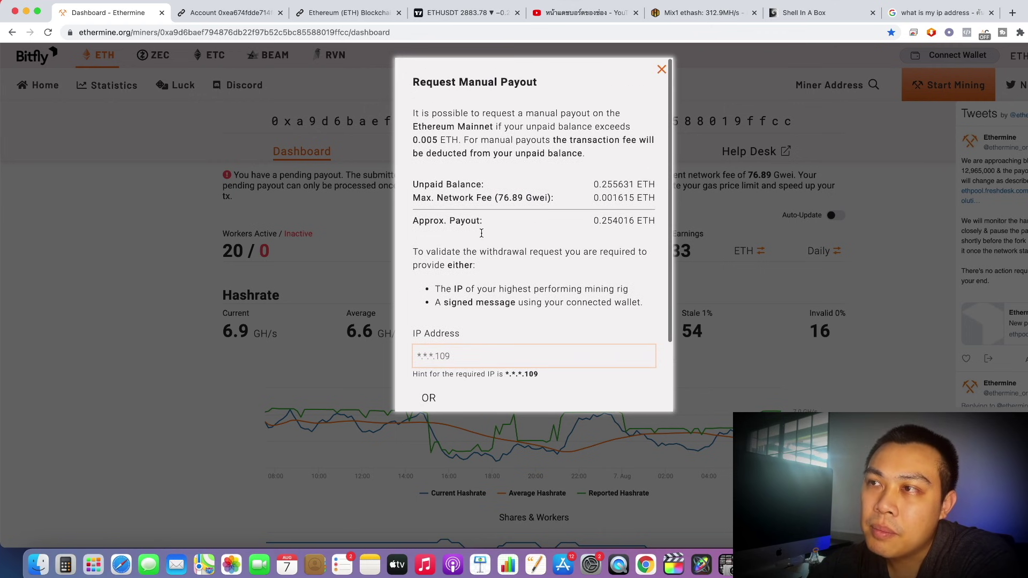
pyautogui.scroll(-5, 481, 231)
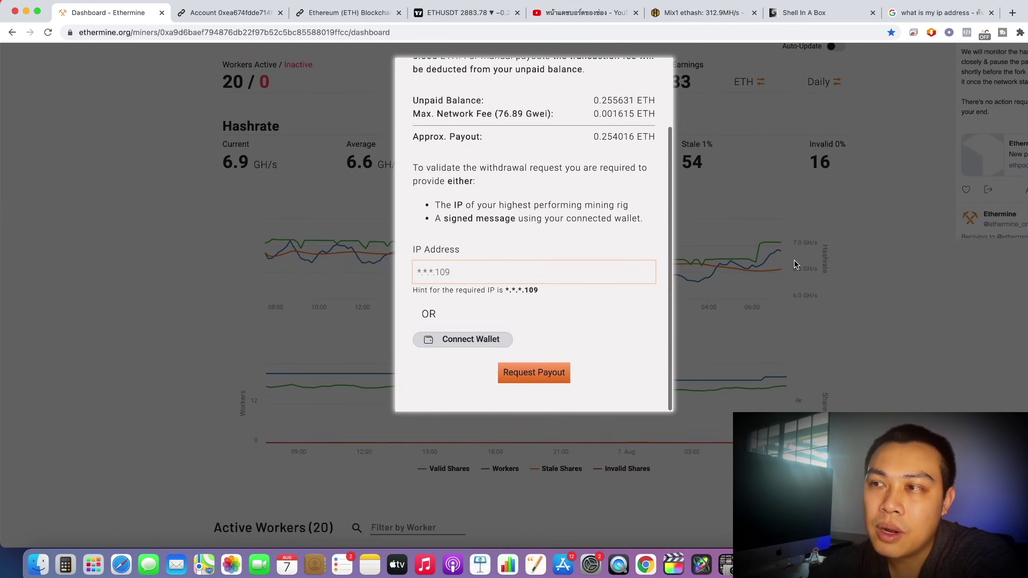
pyautogui.scroll(3, 797, 265)
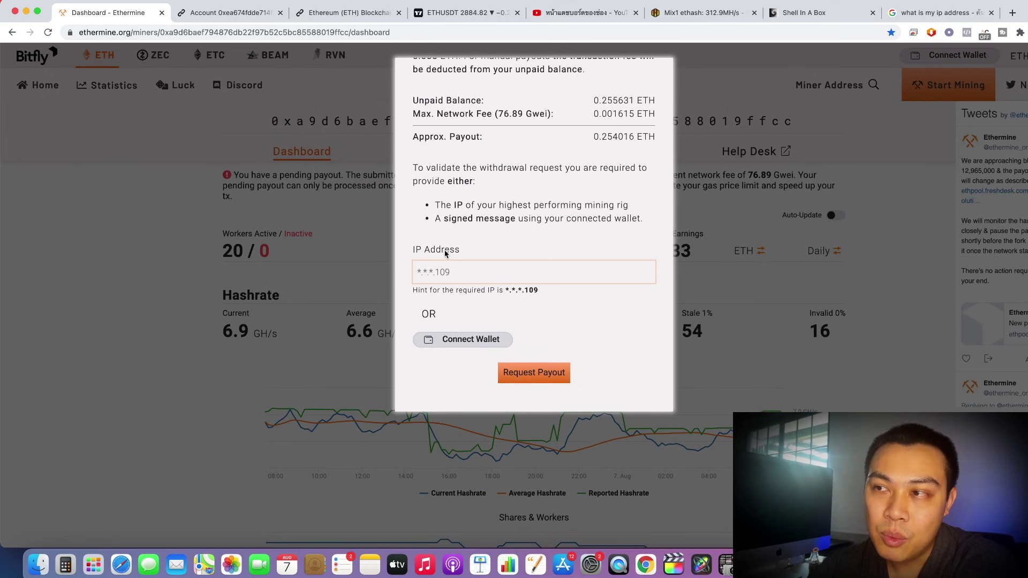
# Fill the manual payout request's IP address with the rig's public IP matching the *.*.*.109 hint and submit the request.
pyautogui.click(450, 269)
pyautogui.click(508, 239)
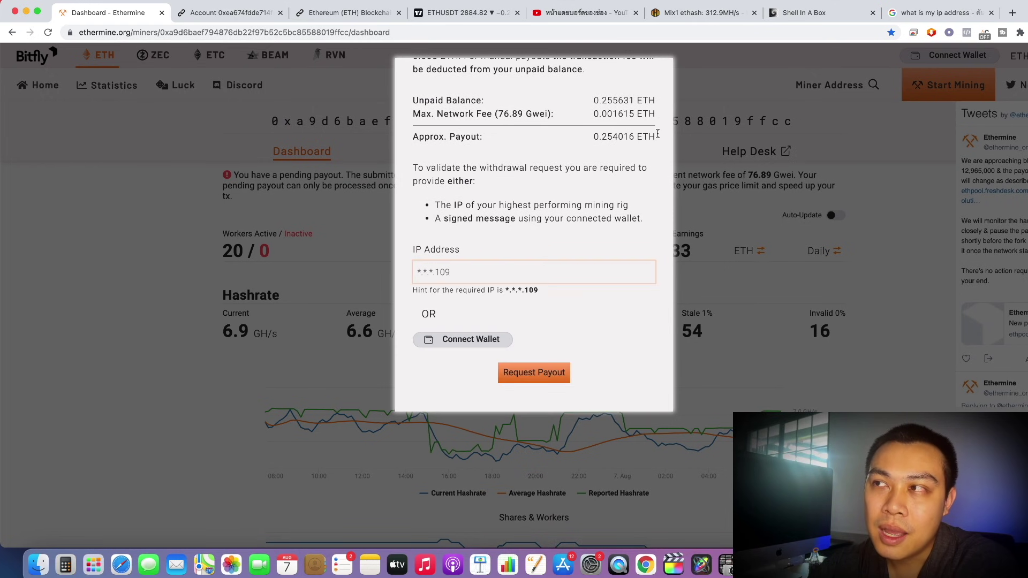
pyautogui.click(521, 280)
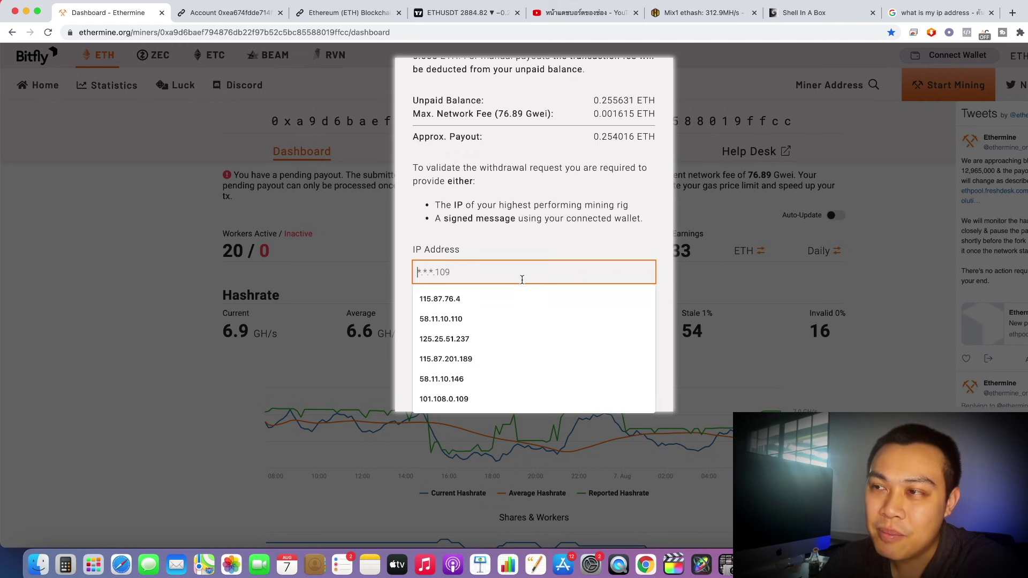
pyautogui.write('115.87.34.109')
pyautogui.scroll(2, 604, 227)
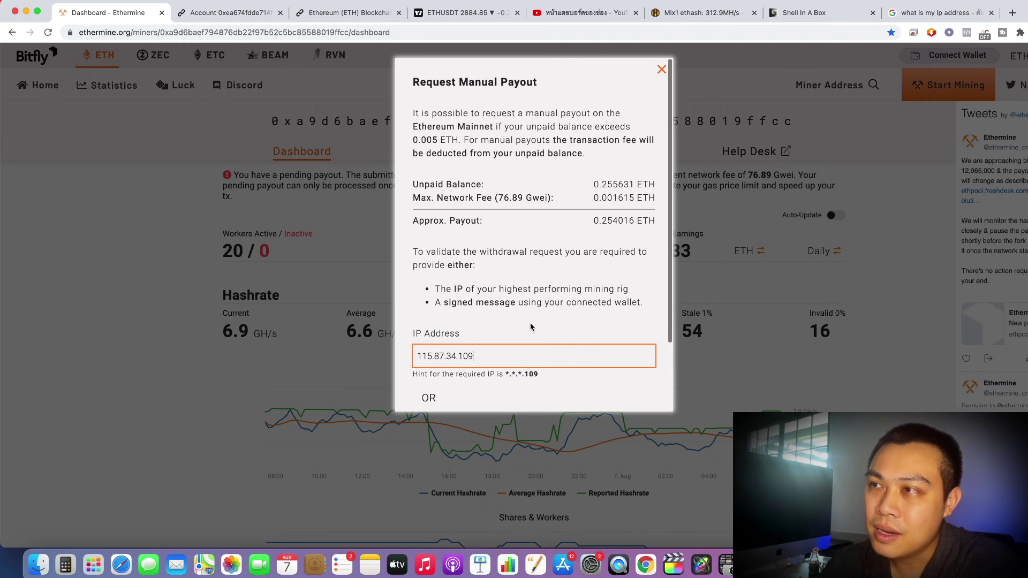
pyautogui.scroll(-2, 531, 327)
pyautogui.scroll(-1, 538, 353)
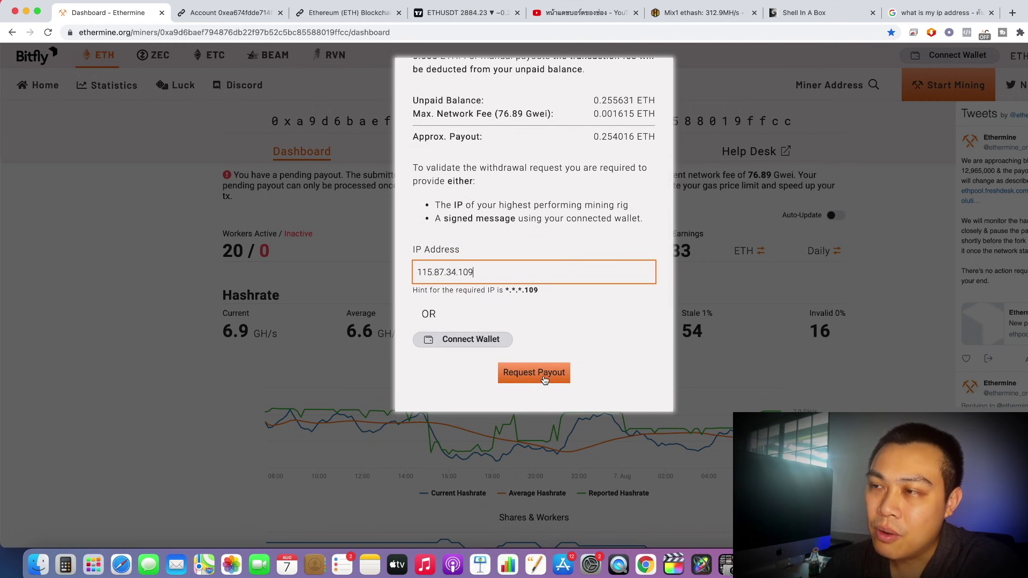
pyautogui.click(544, 379)
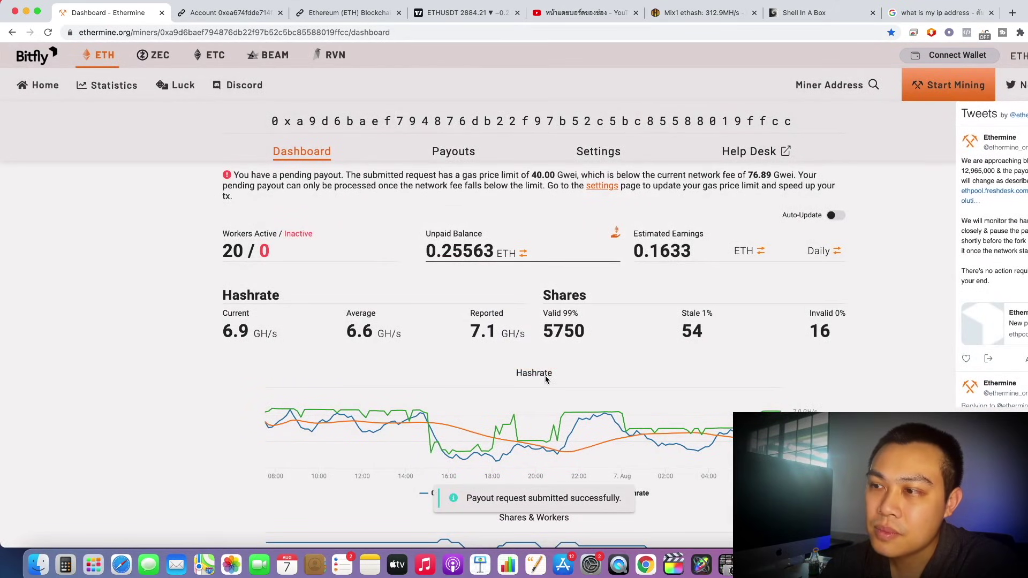
# Check the dashboard's pending payout notice and unpaid balance, and briefly highlight the miner address.
pyautogui.scroll(-5, 530, 438)
pyautogui.scroll(5, 489, 506)
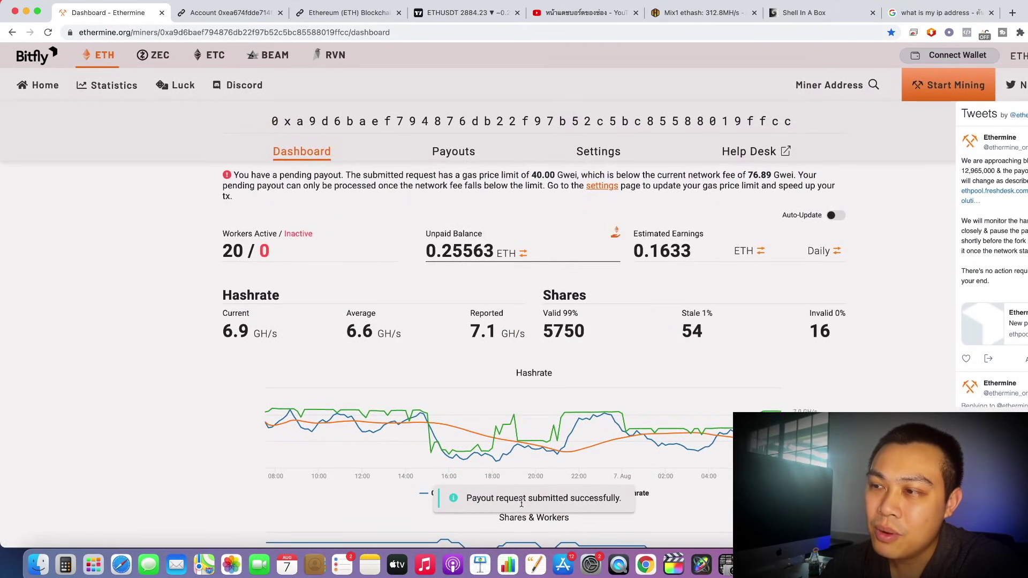
pyautogui.moveTo(527, 241)
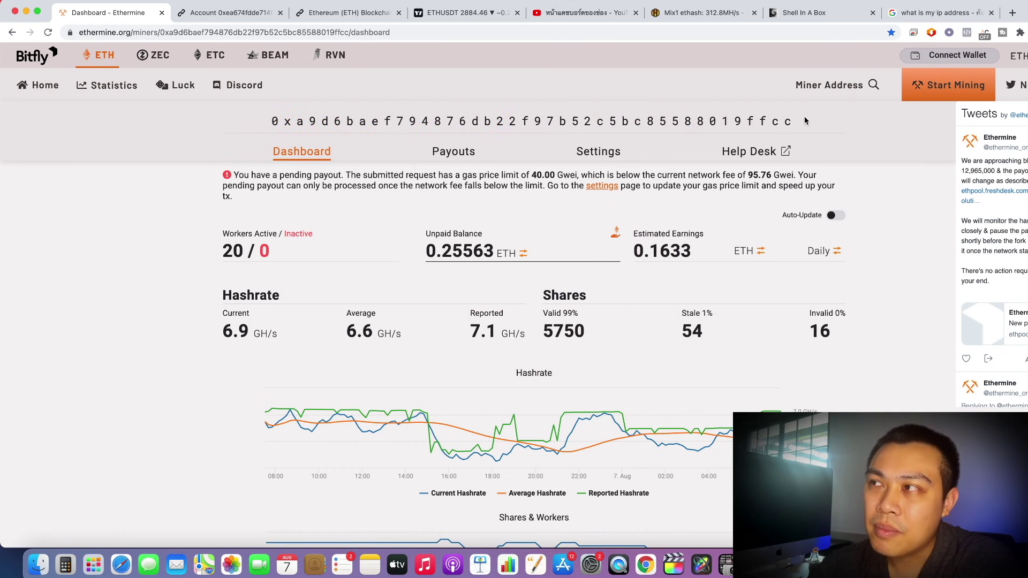
pyautogui.moveTo(811, 128); pyautogui.dragTo(310, 126)
pyautogui.click(311, 127)
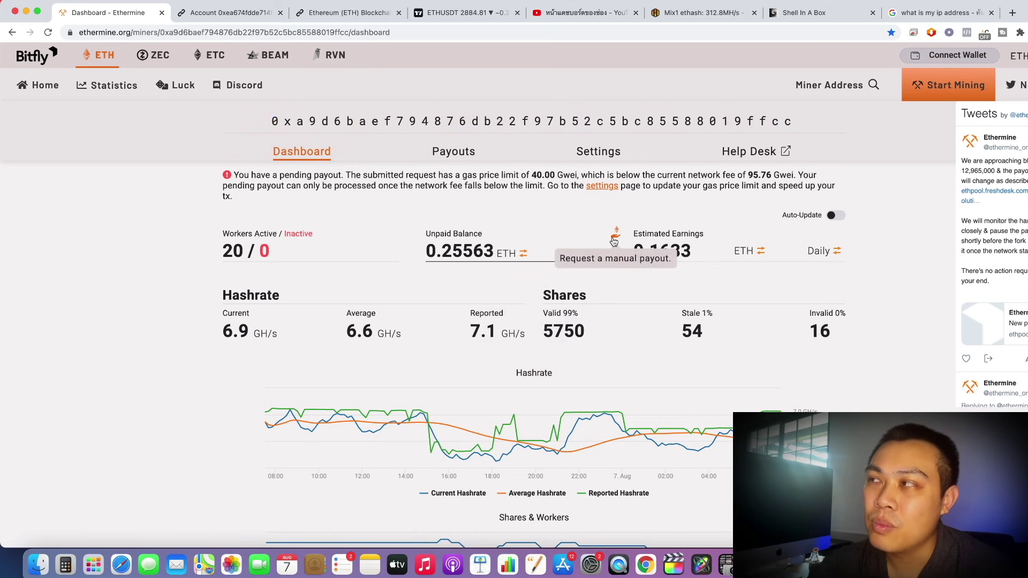
pyautogui.scroll(-1, 415, 239)
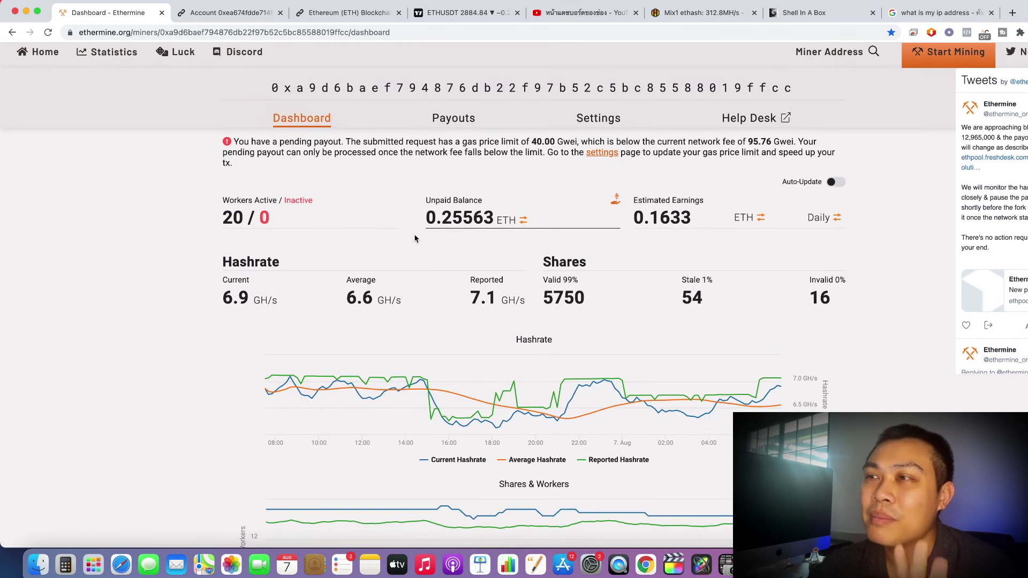
# Open the miner's Payouts page and review the Last 100 Payouts chart and the payout history table.
pyautogui.click(453, 120)
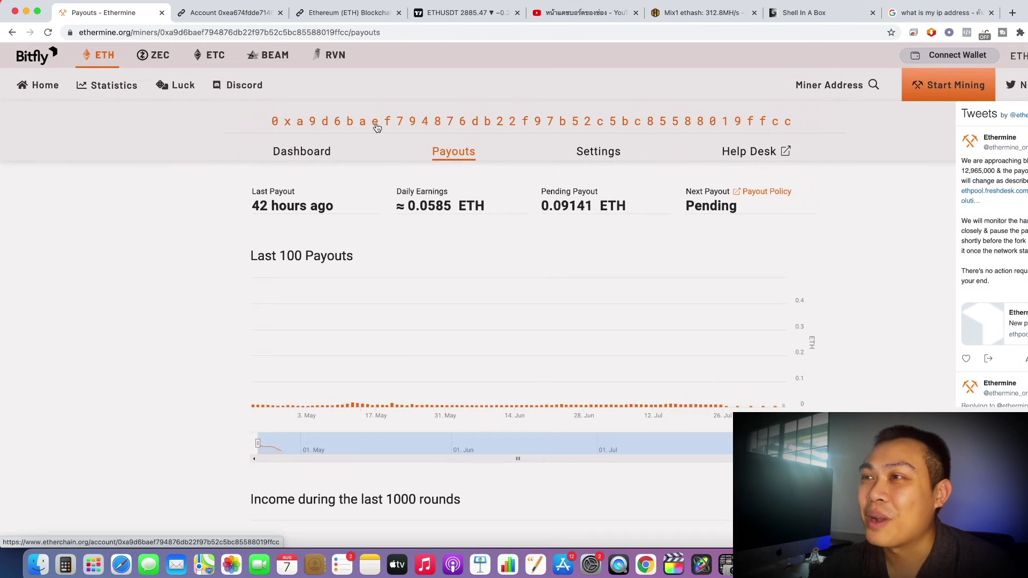
pyautogui.scroll(-2, 566, 353)
pyautogui.scroll(-1, 565, 353)
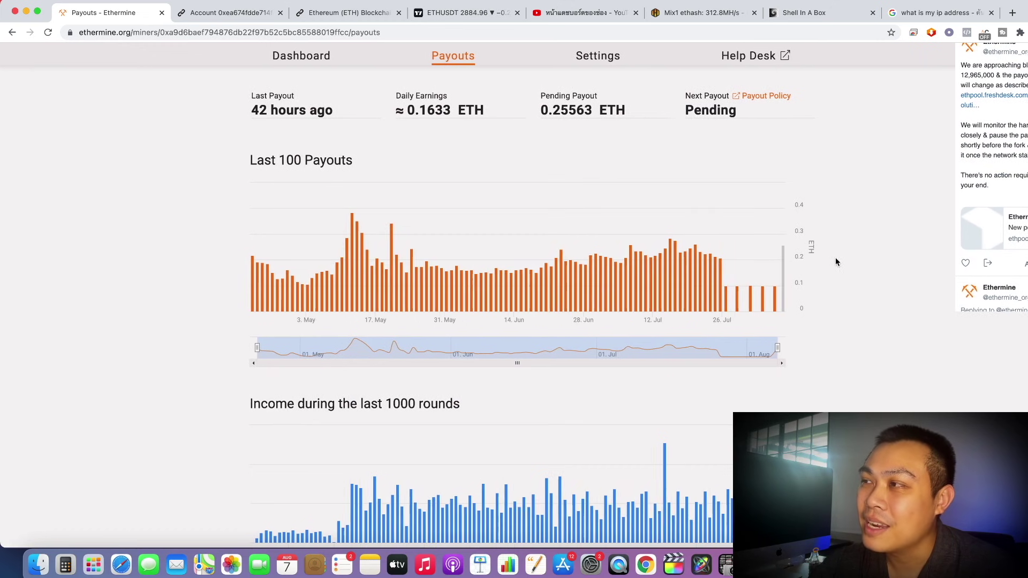
pyautogui.press('super+equal')
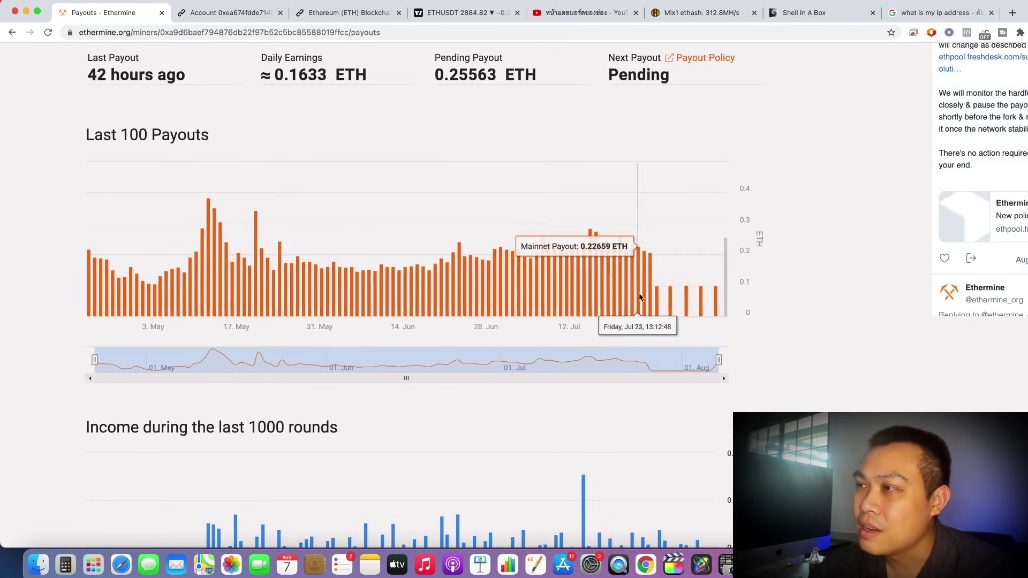
pyautogui.scroll(-10, 760, 293)
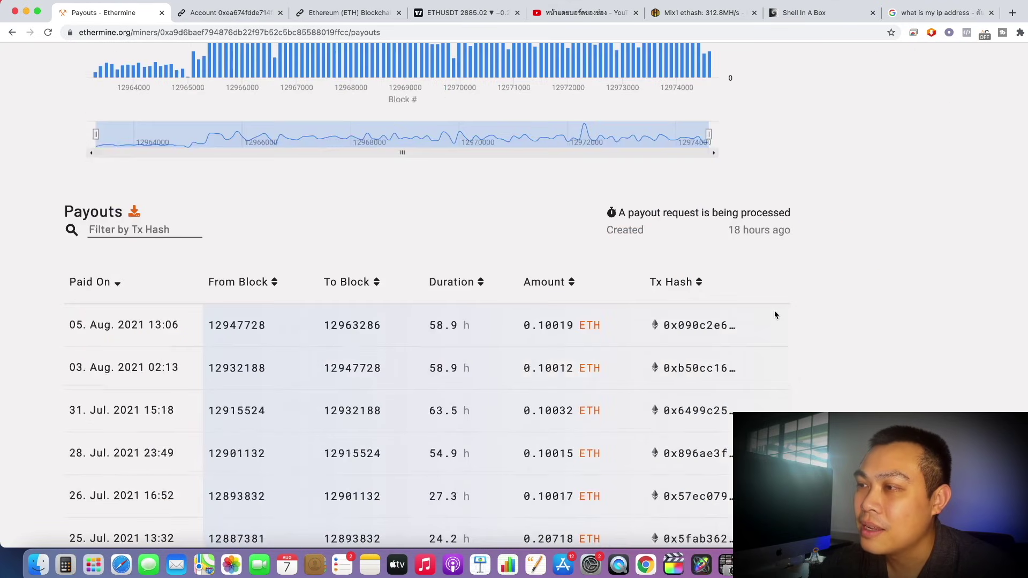
pyautogui.scroll(10, 356, 282)
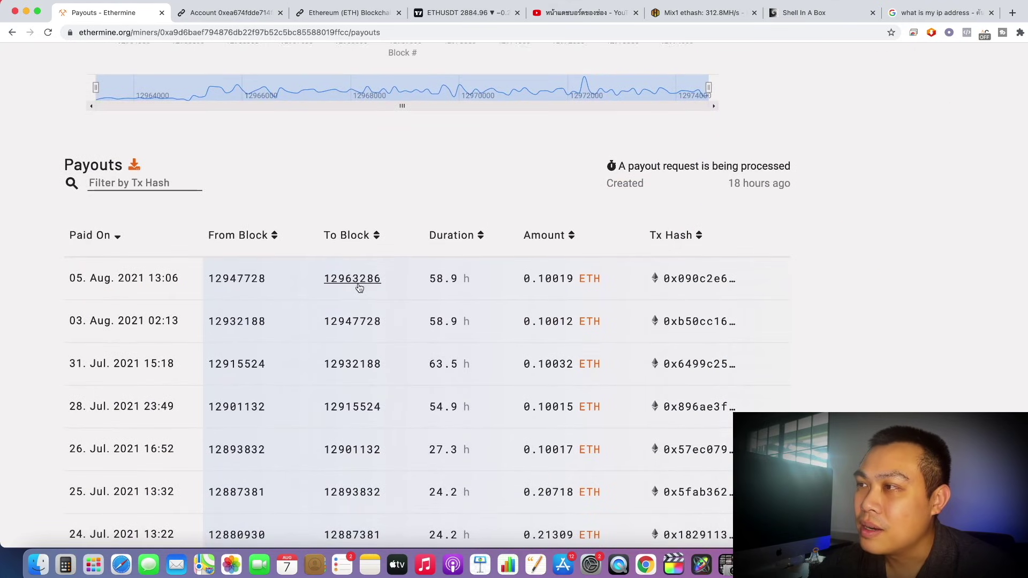
# Return to the miner dashboard, look through the Active Workers table, and reload the page.
pyautogui.click(140, 171)
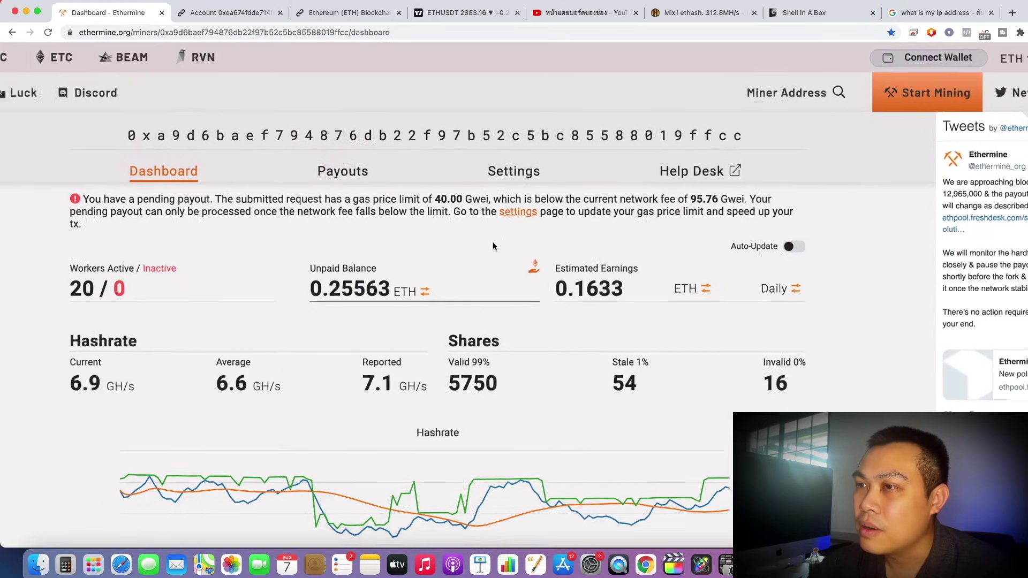
pyautogui.scroll(-10, 734, 355)
pyautogui.scroll(-3, 188, 76)
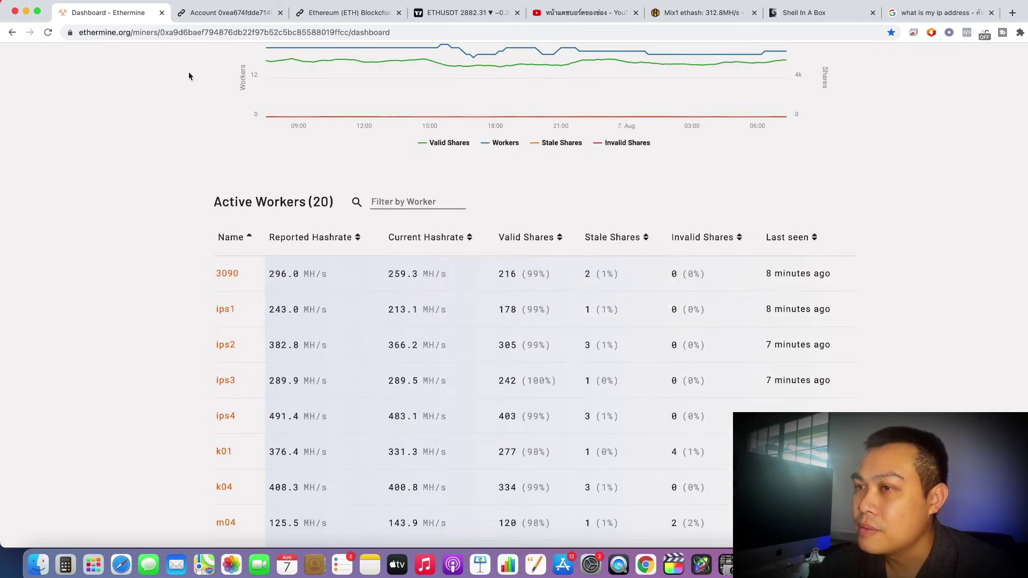
pyautogui.click(47, 32)
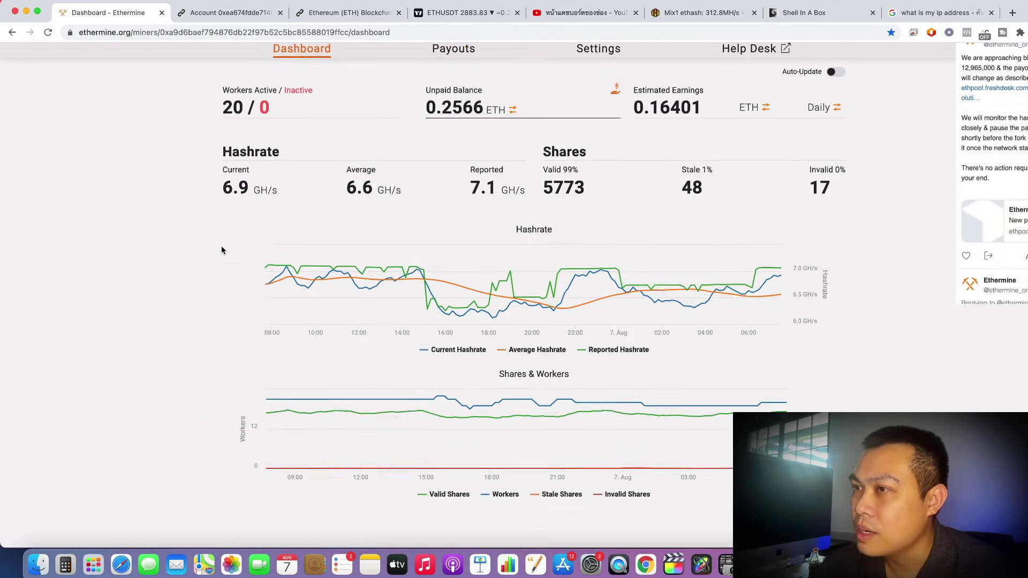
# Alternate between the Payouts page and the dashboard to recheck the payout status, ending on the dashboard.
pyautogui.click(445, 154)
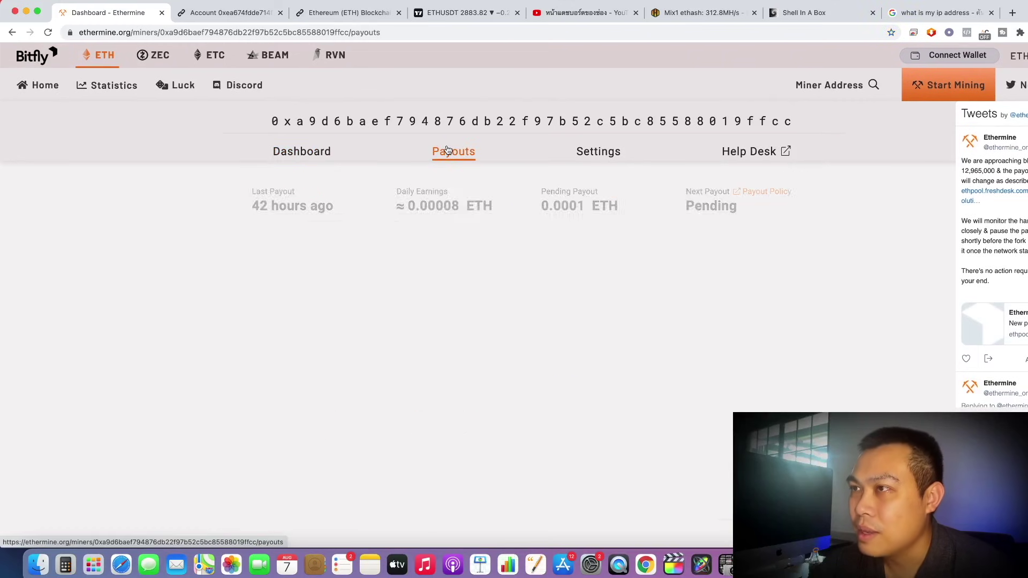
pyautogui.click(315, 154)
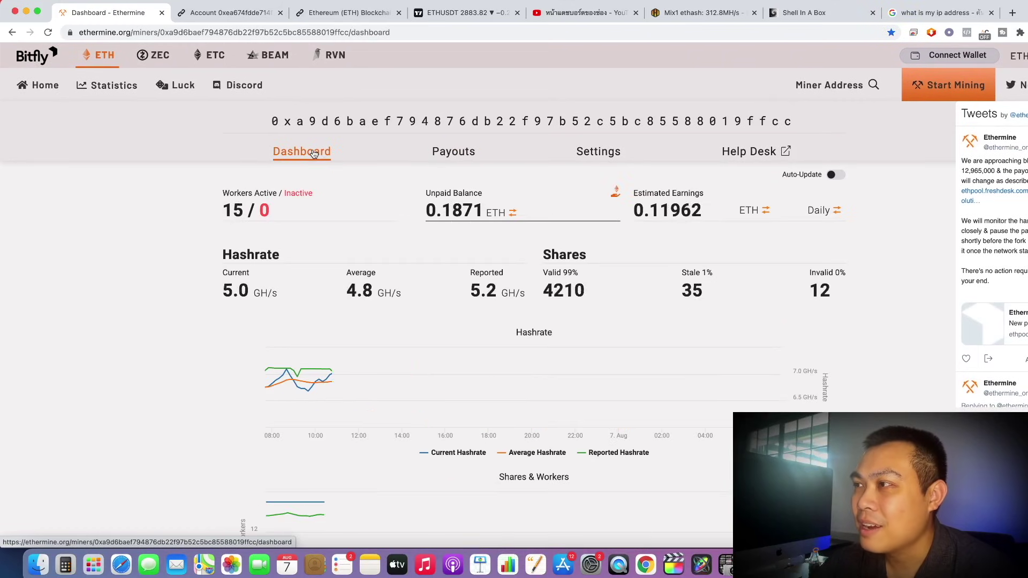
pyautogui.click(468, 156)
pyautogui.press('super+bracketleft')
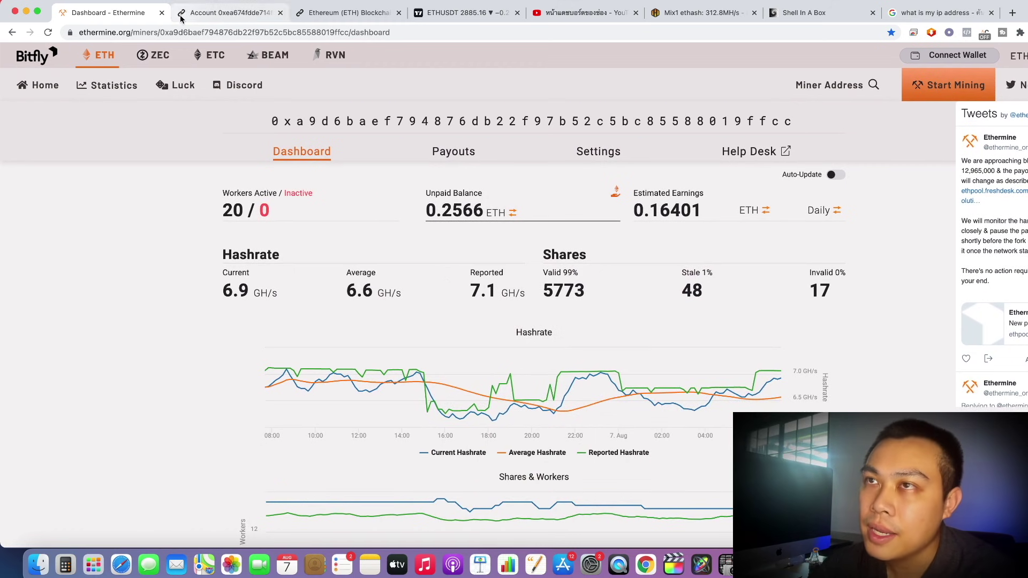
# Look up 2Miners in a new browser tab and open the previously visited Ethereum miner account page.
pyautogui.click(1013, 13)
pyautogui.write('2miners.com')
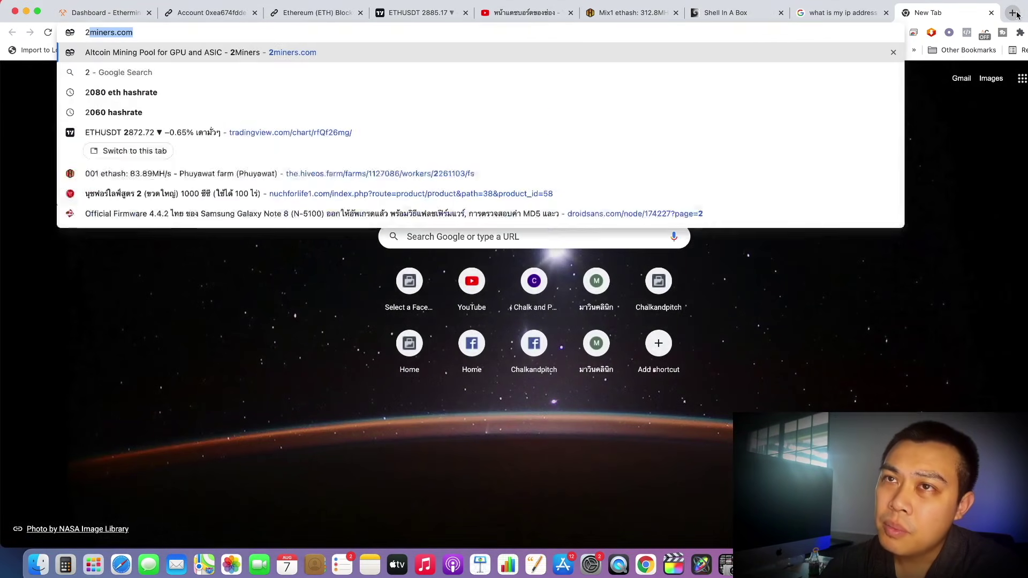
pyautogui.press('Return')
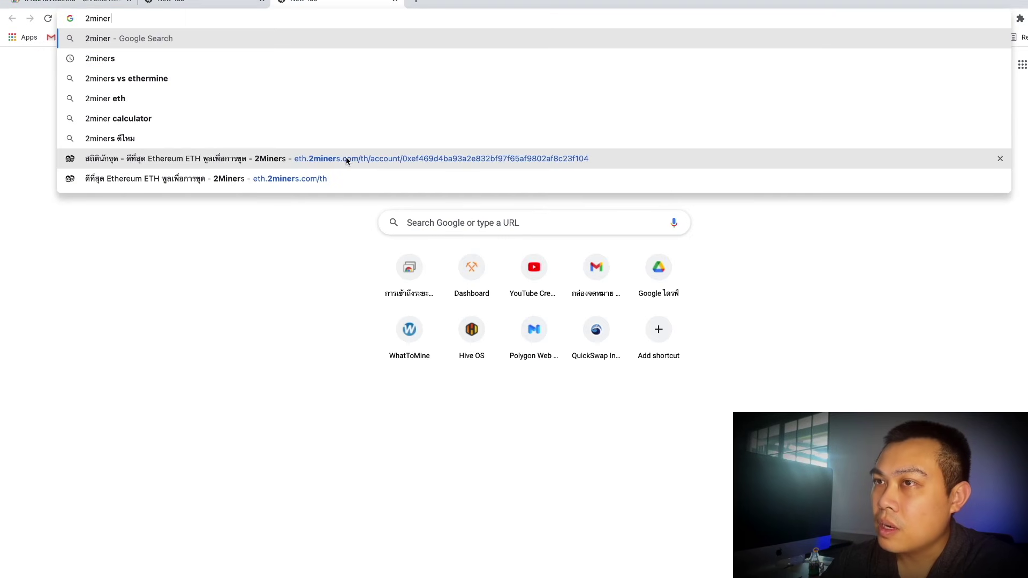
pyautogui.click(346, 156)
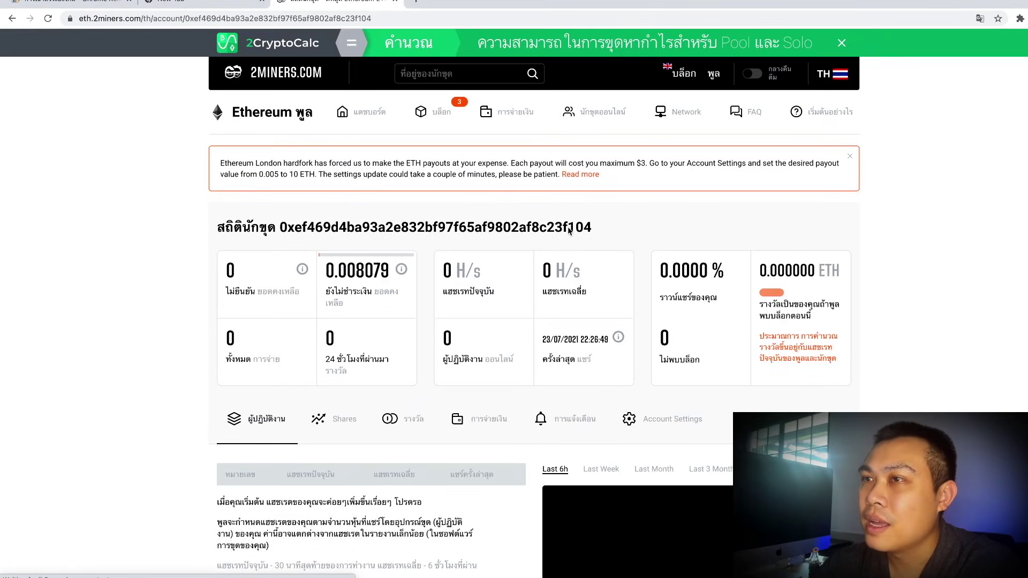
# Review the 2Miners account statistics, including the unpaid balance, hashrate and worker sections.
pyautogui.scroll(-1, 470, 220)
pyautogui.scroll(-5, 383, 237)
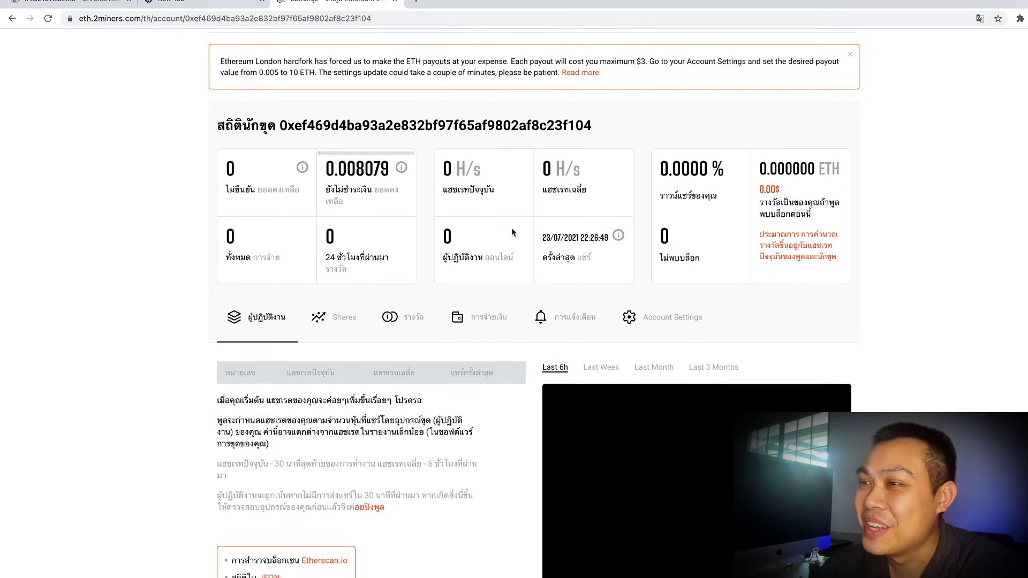
pyautogui.scroll(1, 262, 234)
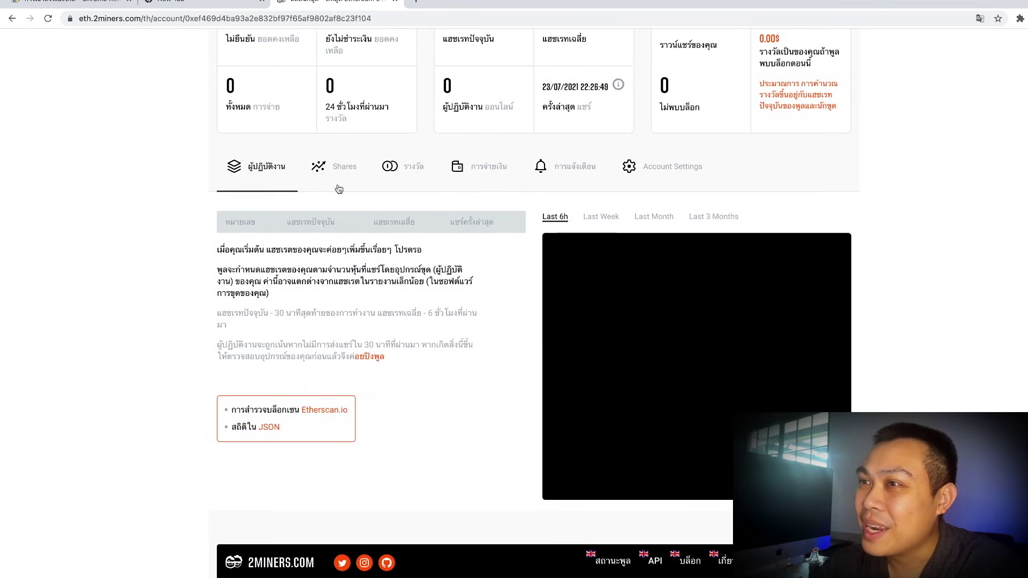
pyautogui.scroll(5, 494, 264)
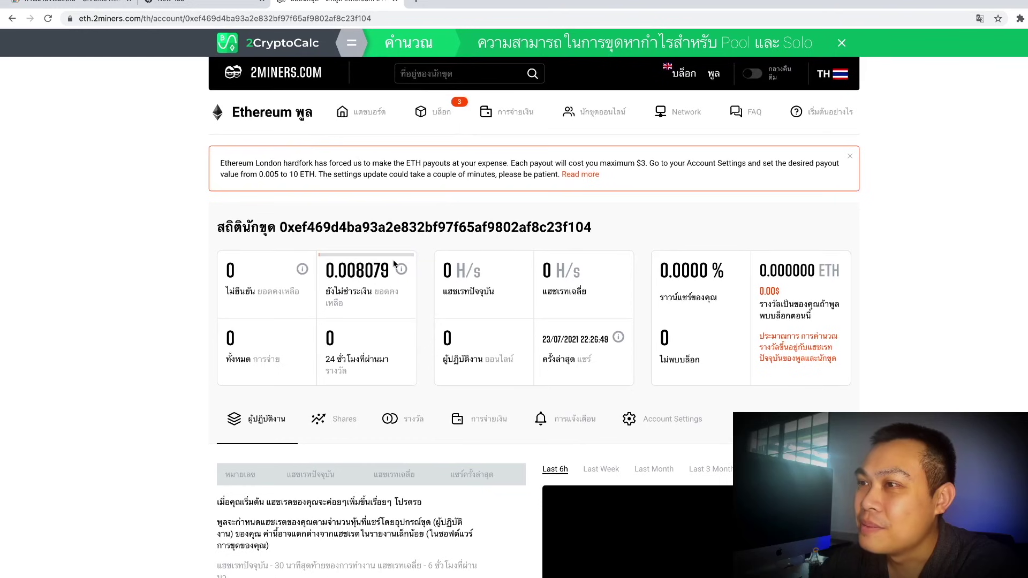
pyautogui.scroll(-3, 341, 373)
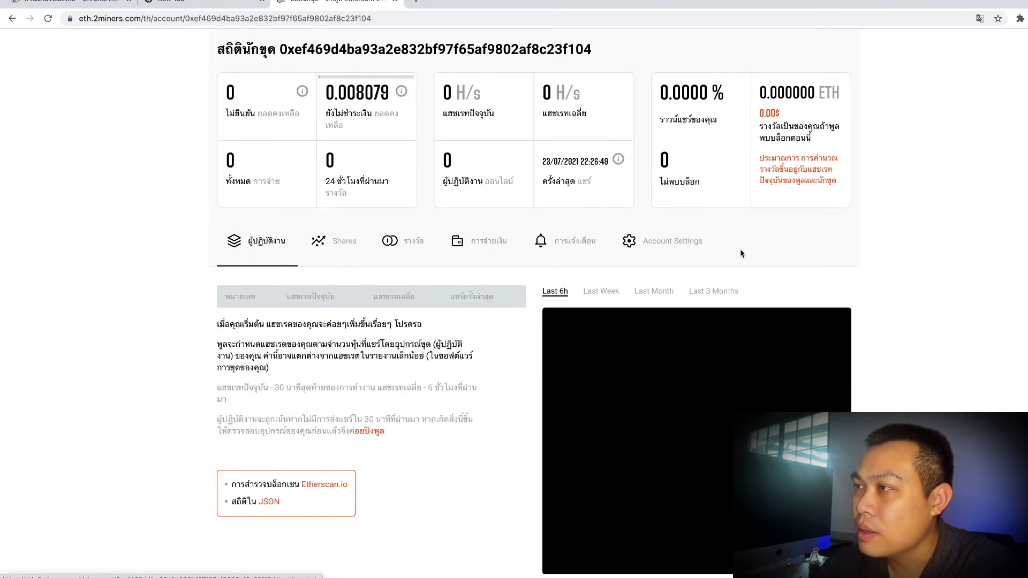
# Open the 2Miners Account Settings and highlight the Payout Value.
pyautogui.click(663, 245)
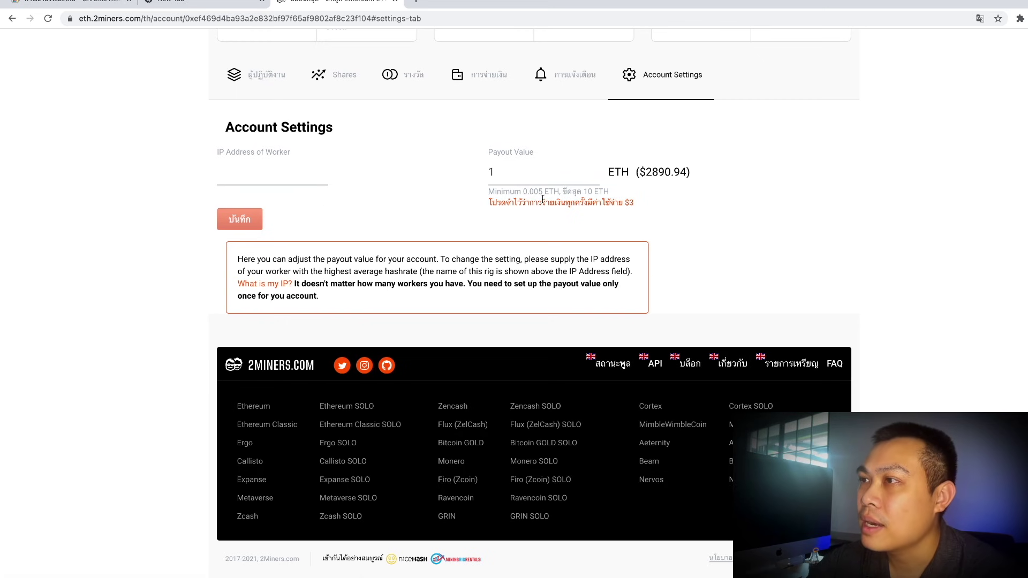
pyautogui.moveTo(539, 176); pyautogui.dragTo(482, 180)
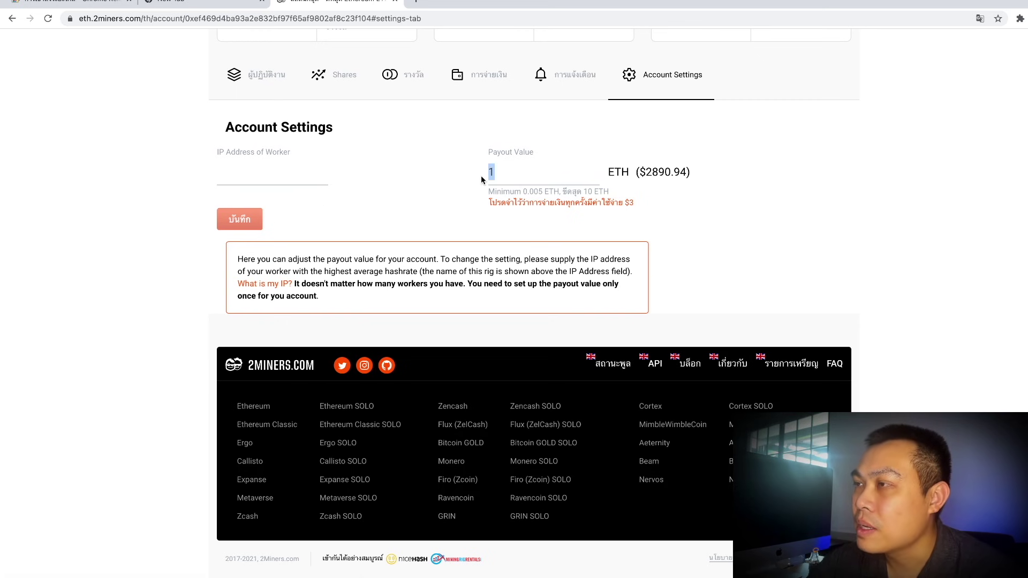
pyautogui.scroll(4, 717, 230)
pyautogui.scroll(-2, 588, 375)
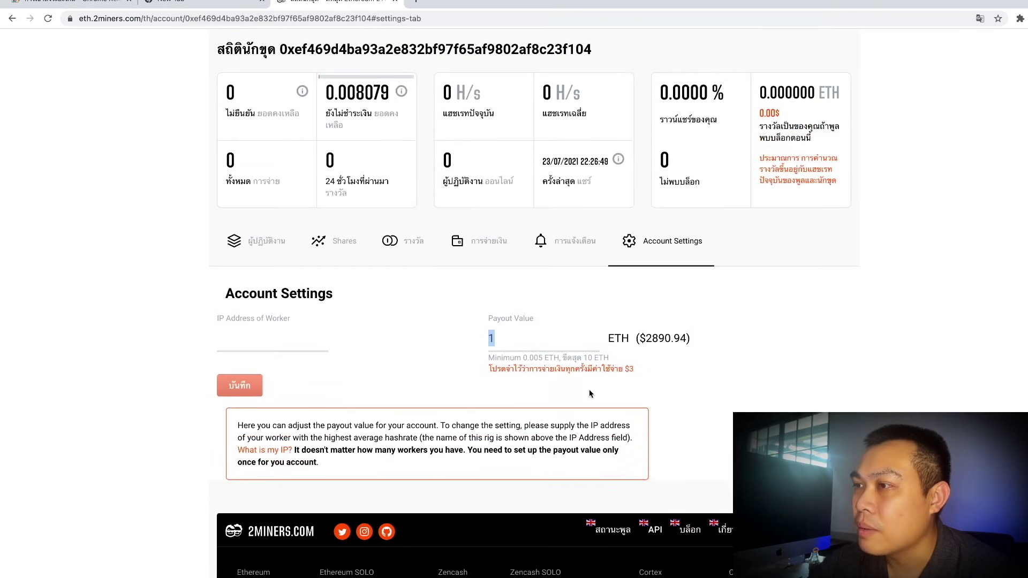
# Highlight the $3 payout fee note under Payout Value and examine the worker IP address requirement.
pyautogui.click(534, 264)
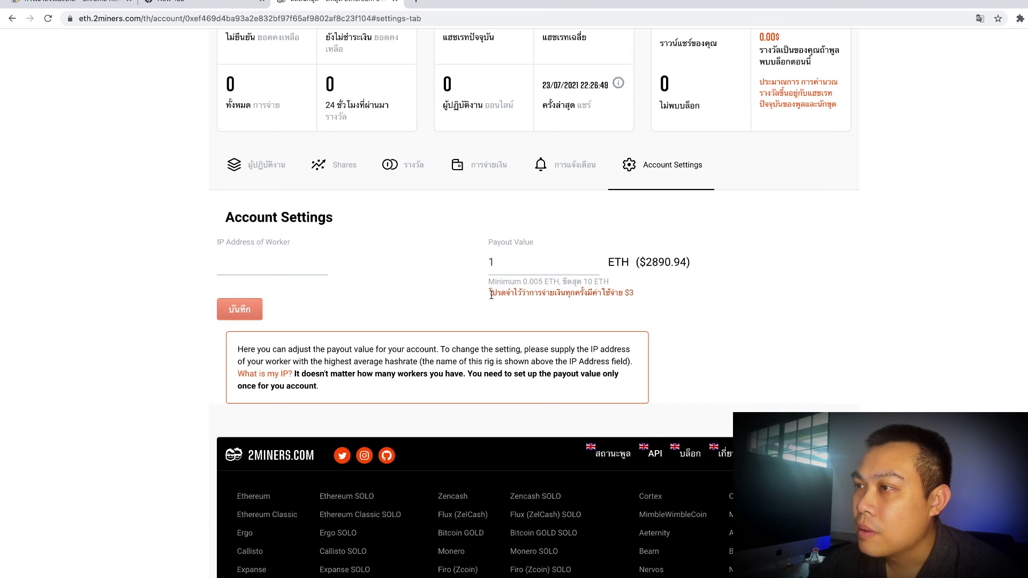
pyautogui.moveTo(491, 294); pyautogui.dragTo(591, 293)
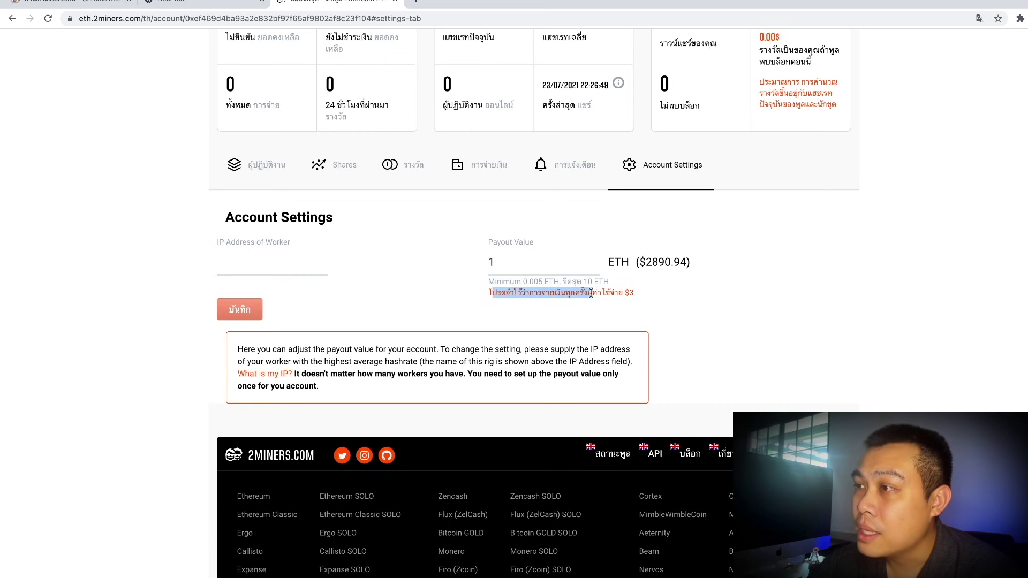
pyautogui.click(626, 305)
pyautogui.moveTo(486, 294); pyautogui.dragTo(601, 325)
pyautogui.click(684, 340)
pyautogui.scroll(-2, 658, 342)
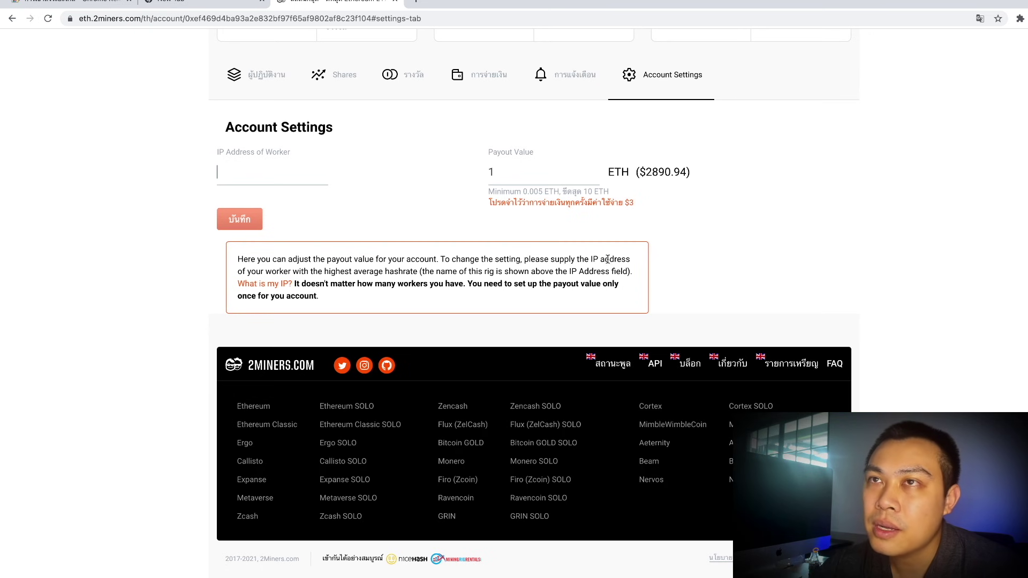
pyautogui.hotkey('ctrl', '+')
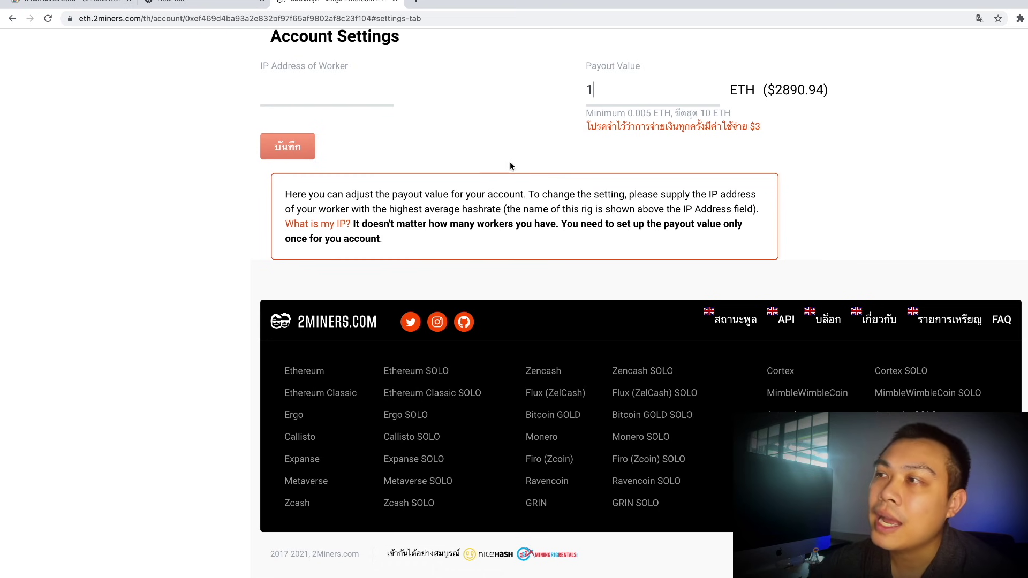
pyautogui.hotkey('ctrl', '-')
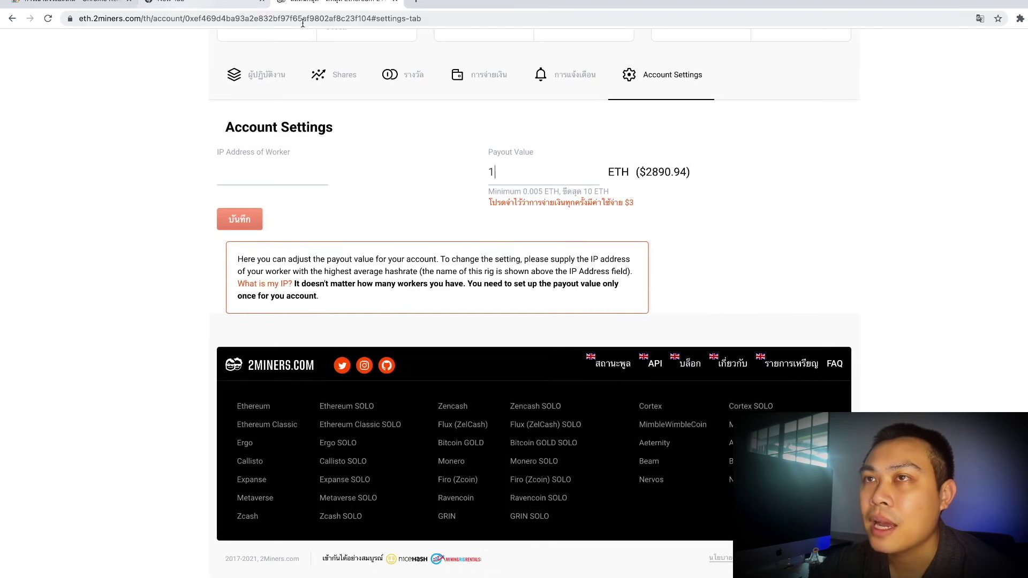
# Open the previously visited Flexpool Ethereum miner stats page in a new browser tab.
pyautogui.click(416, 3)
pyautogui.write('fle')
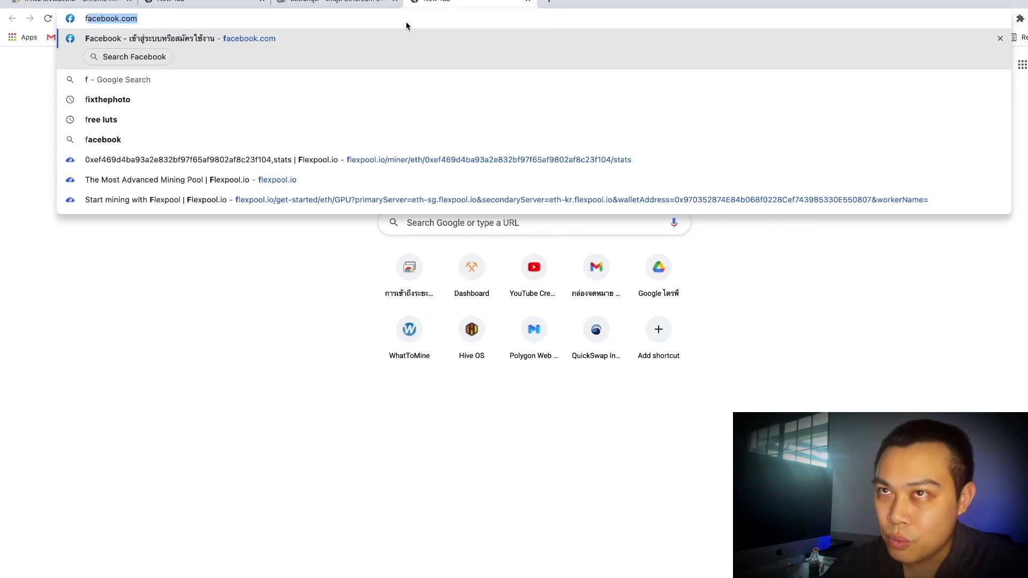
pyautogui.press('Return')
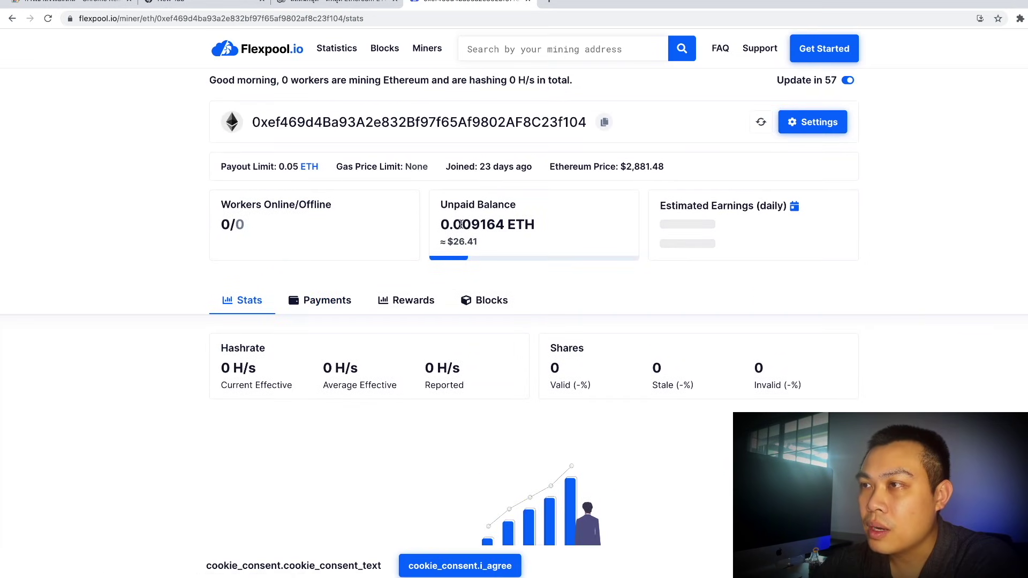
pyautogui.click(302, 314)
pyautogui.hotkey('alt', 'Left')
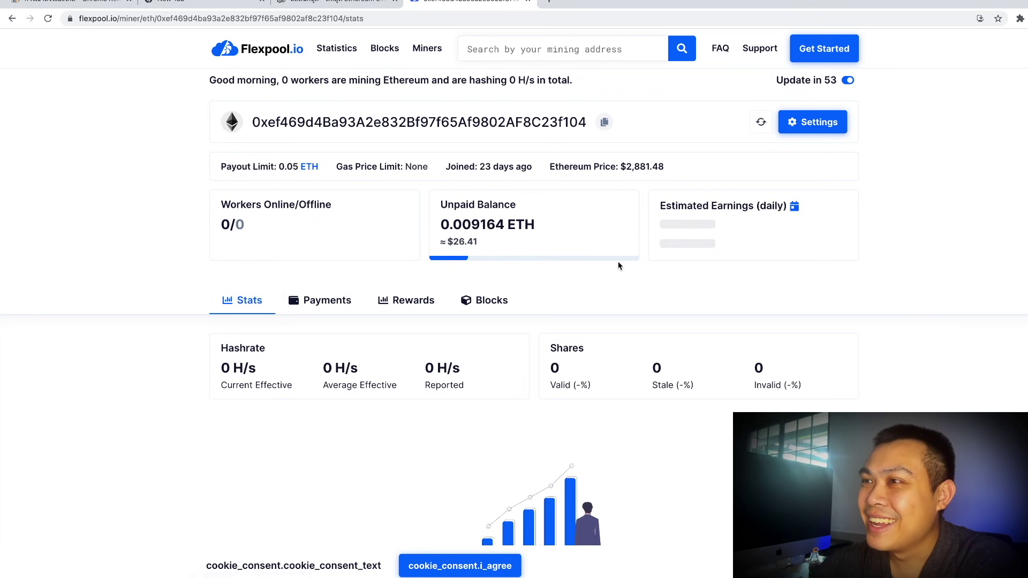
# Turn off auto-update on the Flexpool miner page and open its payout settings.
pyautogui.click(797, 122)
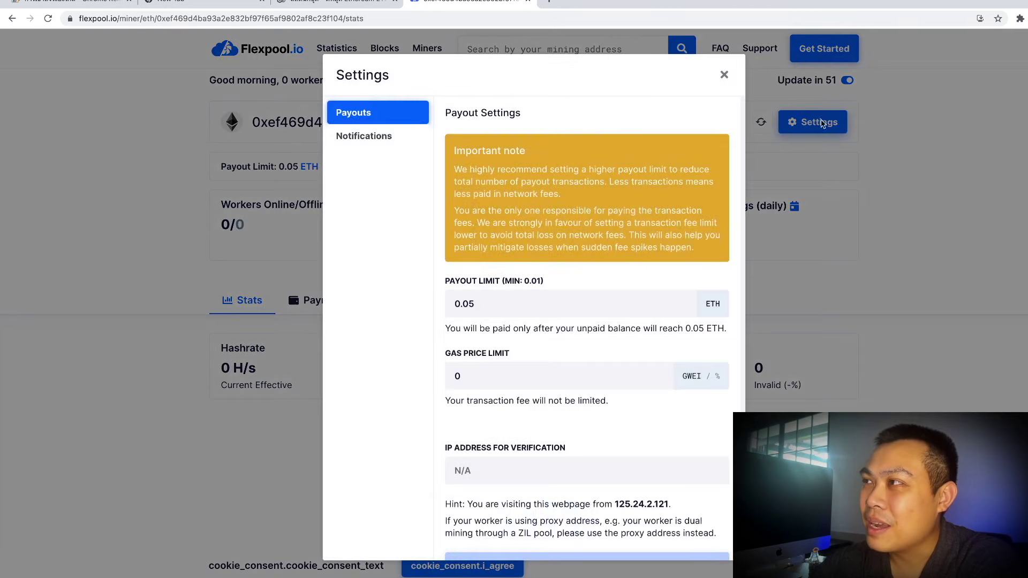
pyautogui.click(724, 74)
pyautogui.click(843, 81)
pyautogui.click(812, 122)
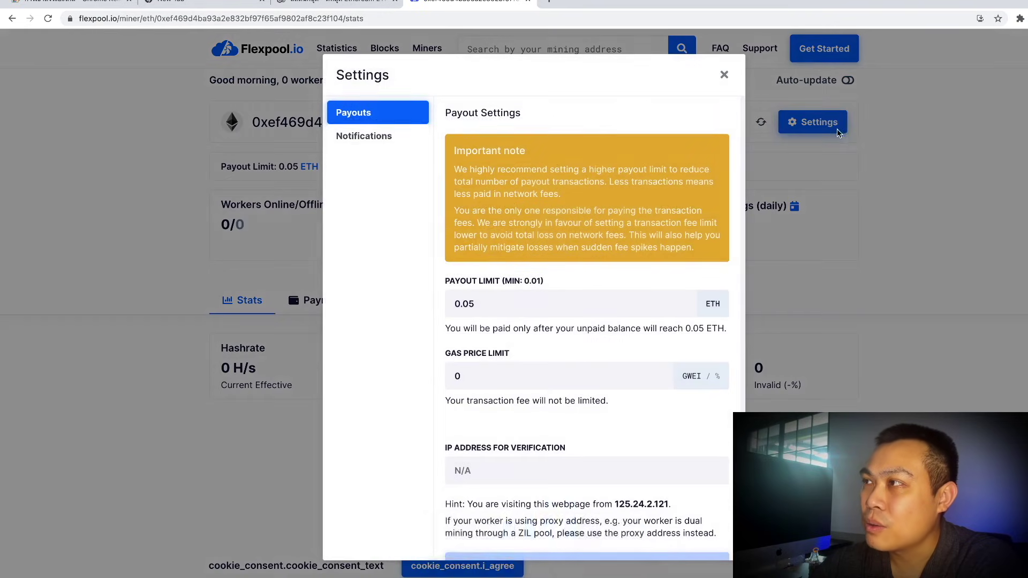
pyautogui.click(599, 386)
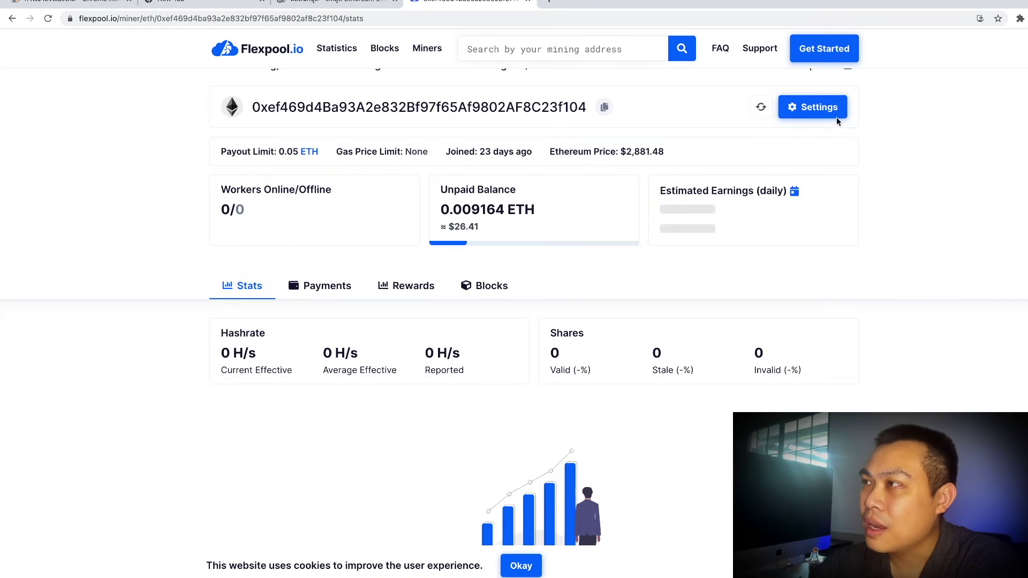
pyautogui.click(837, 119)
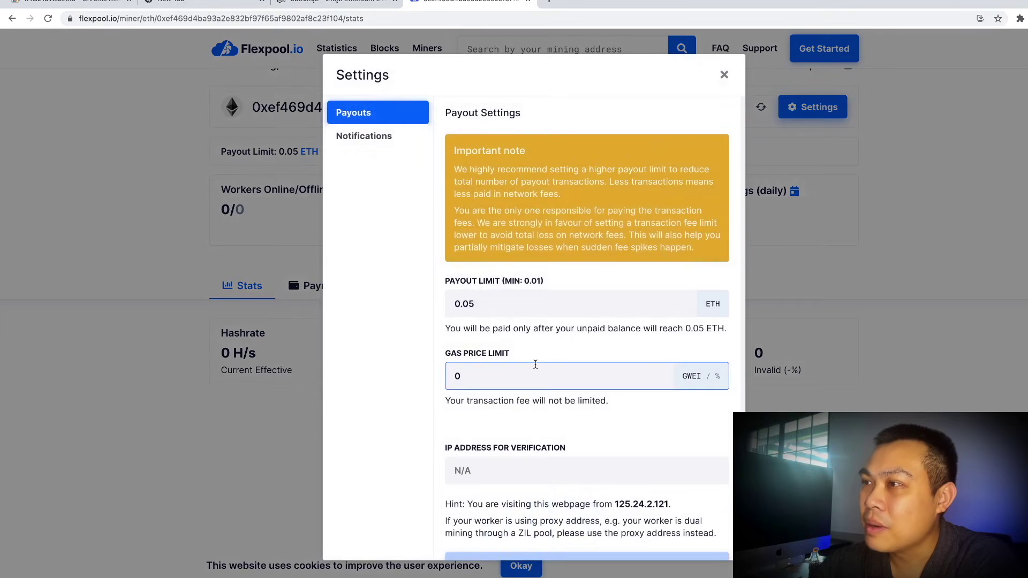
# Examine the payout limit, gas price limit and IP verification fields in the Flexpool payout settings, and close them without applying changes.
pyautogui.click(660, 369)
pyautogui.scroll(-1, 583, 409)
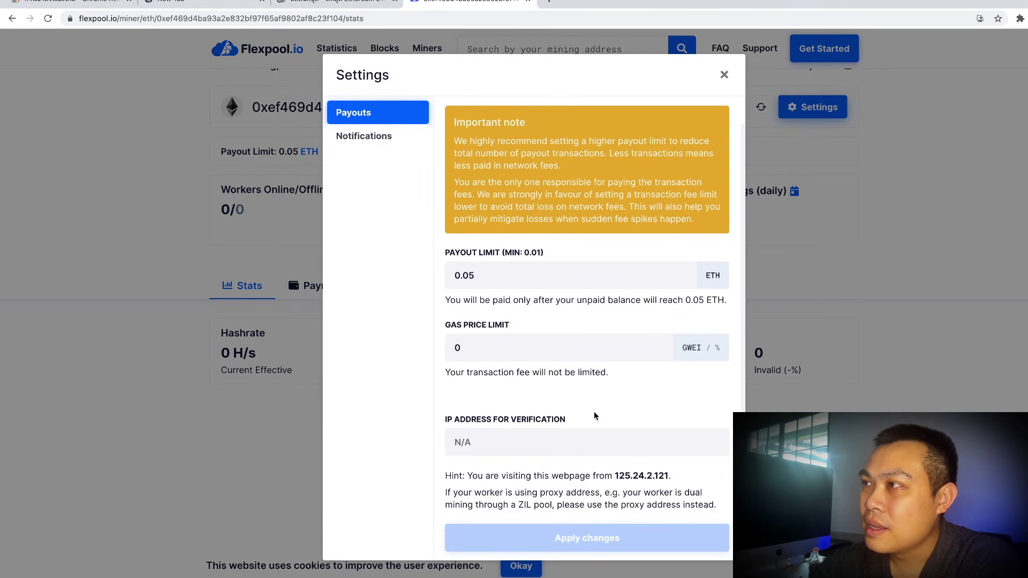
pyautogui.click(518, 353)
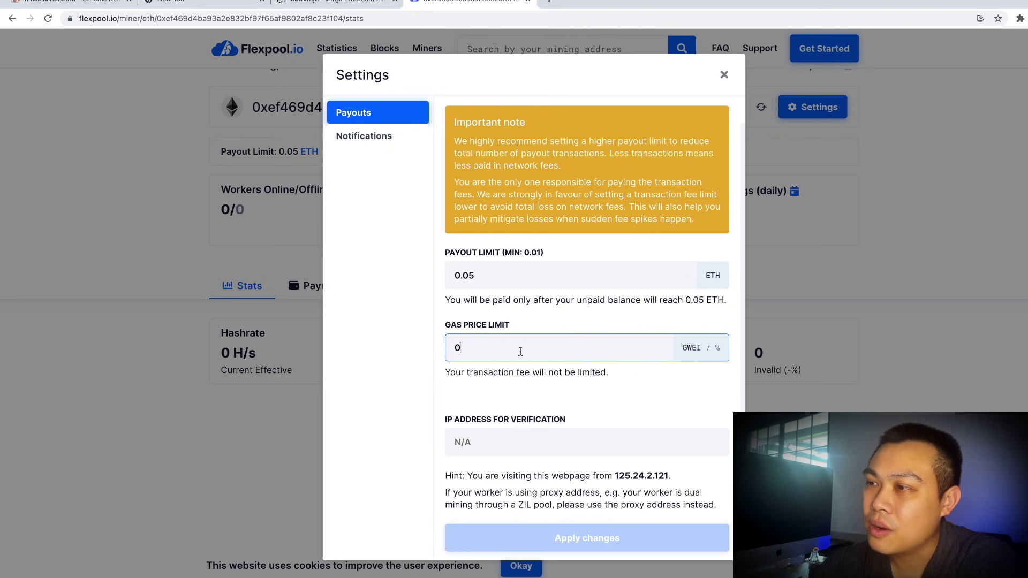
pyautogui.scroll(-2, 604, 381)
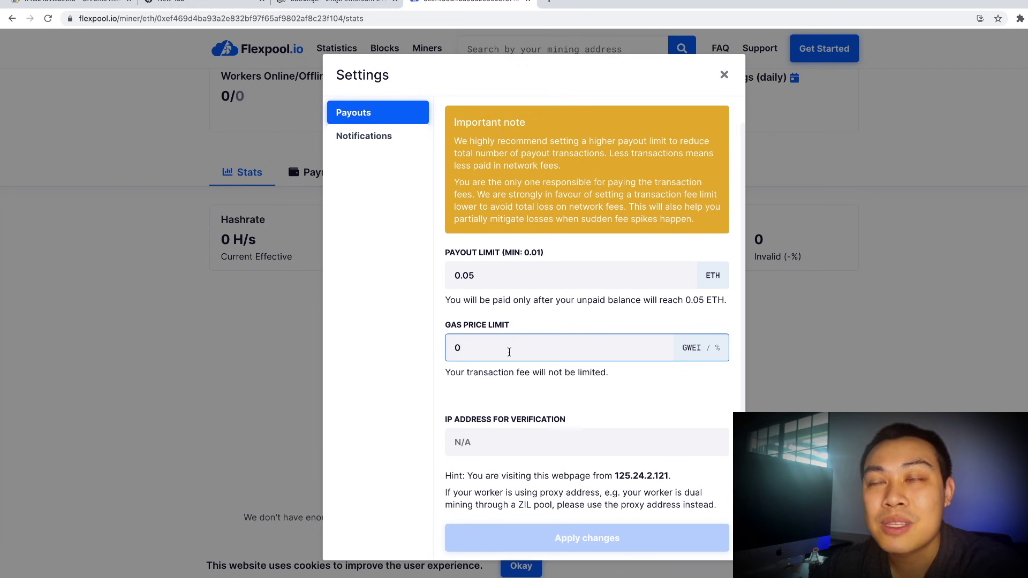
pyautogui.scroll(1, 532, 246)
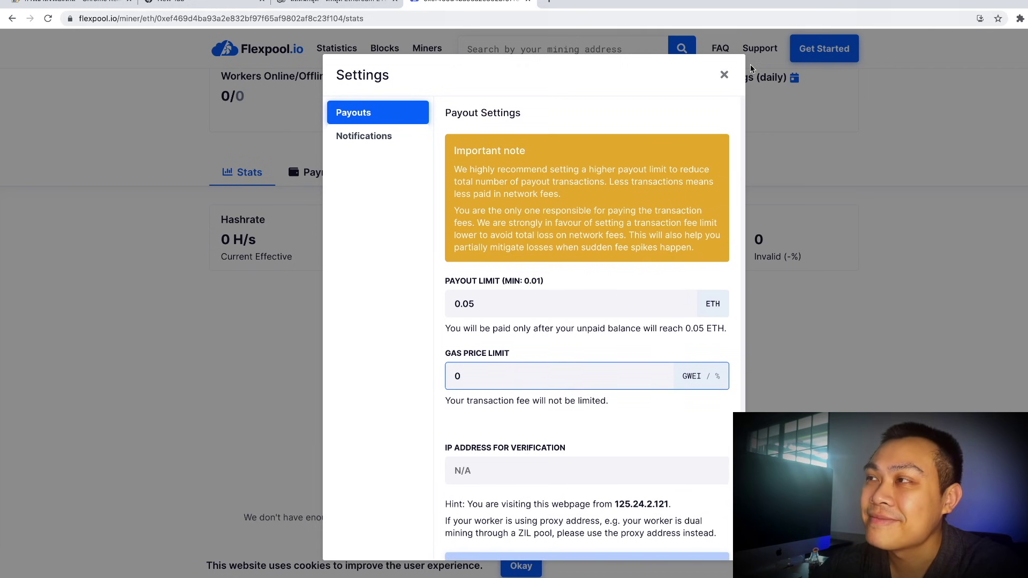
pyautogui.click(724, 74)
# Look over the rest of the Flexpool miner page, including the active workers section.
pyautogui.scroll(-7, 615, 300)
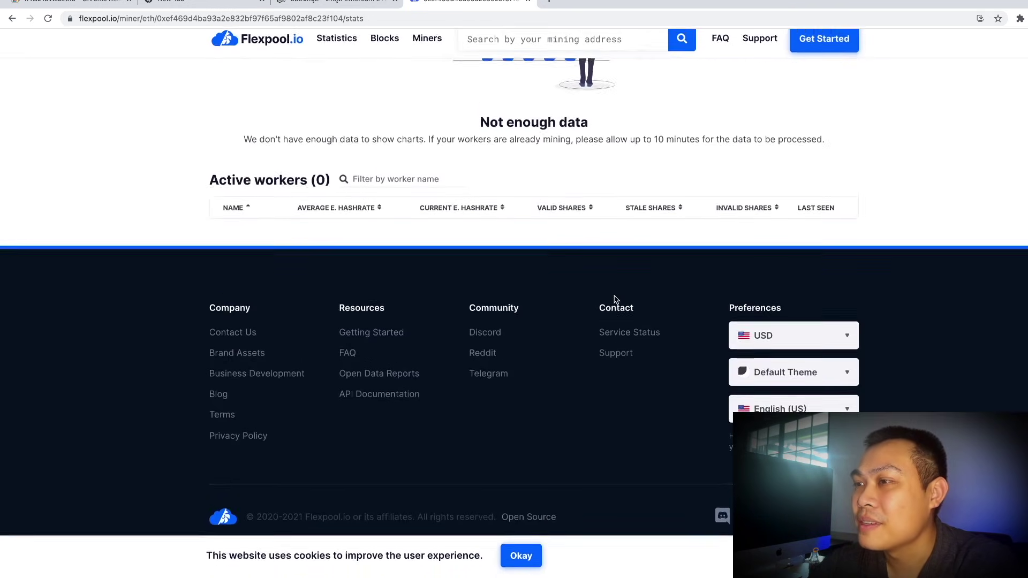
pyautogui.scroll(10, 615, 301)
pyautogui.scroll(-1, 765, 123)
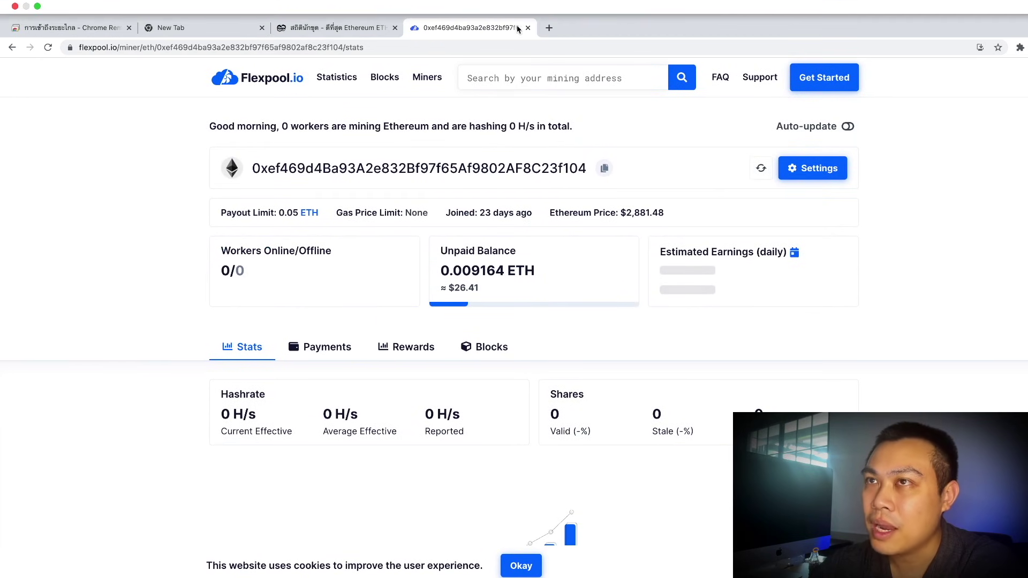
# Return to the Ethermine dashboard in the other browser window and reload it to check the unpaid balance.
pyautogui.hotkey('ctrl', 'Left')
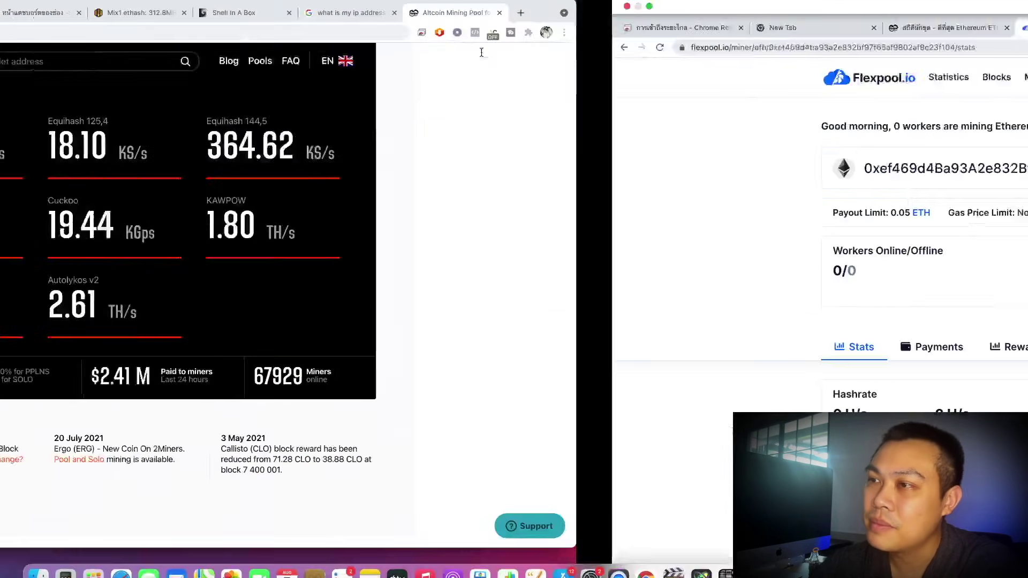
pyautogui.click(99, 12)
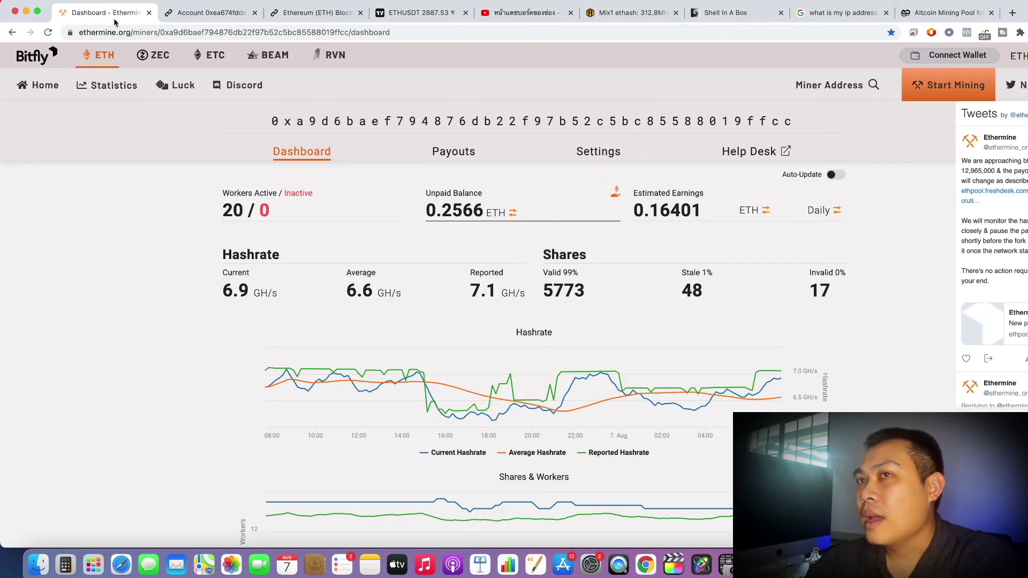
pyautogui.scroll(-3, 554, 331)
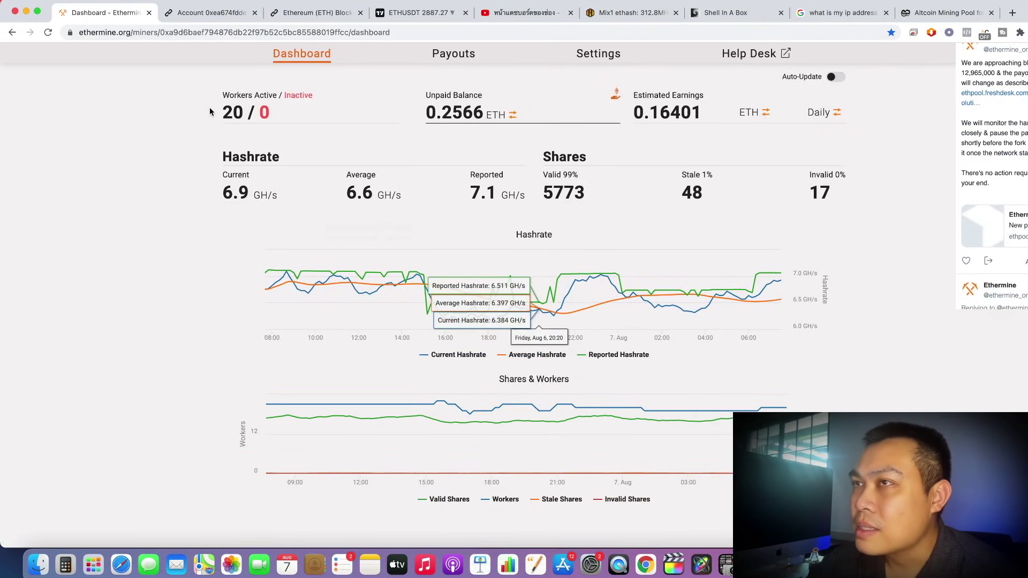
pyautogui.click(48, 32)
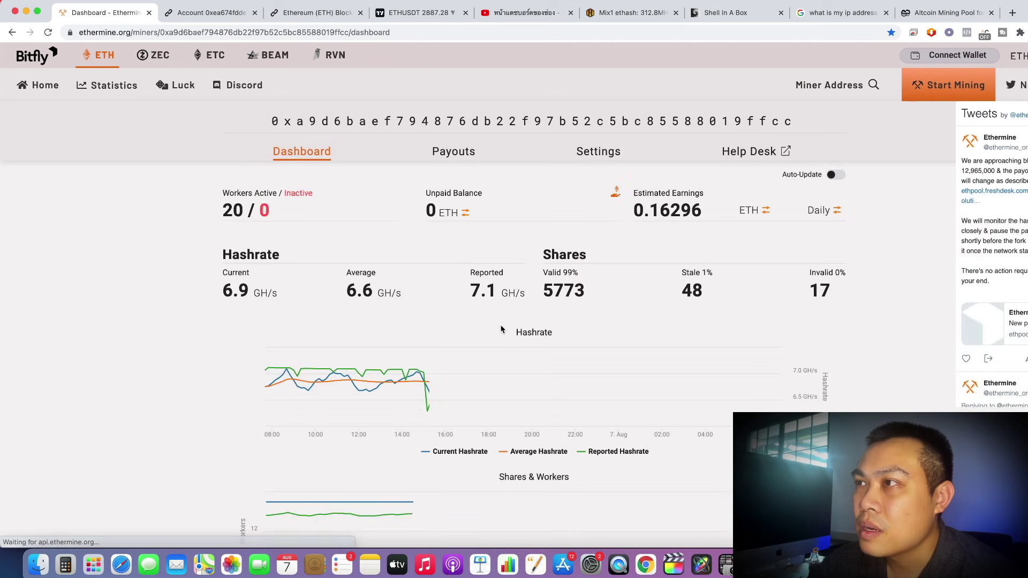
pyautogui.moveTo(514, 209)
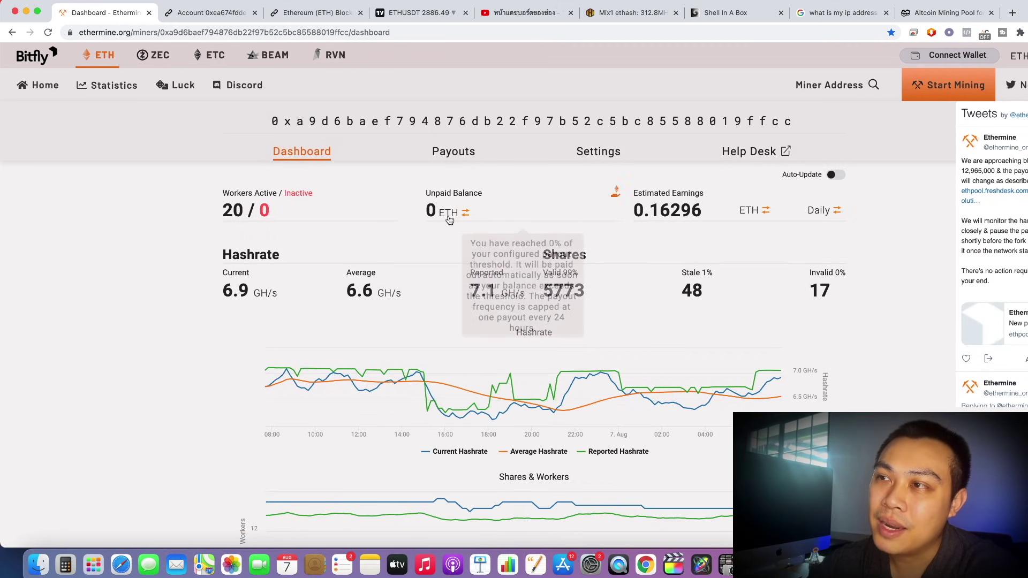
# Open the Ethermine payouts page and find the newest entry in the payout history.
pyautogui.click(452, 152)
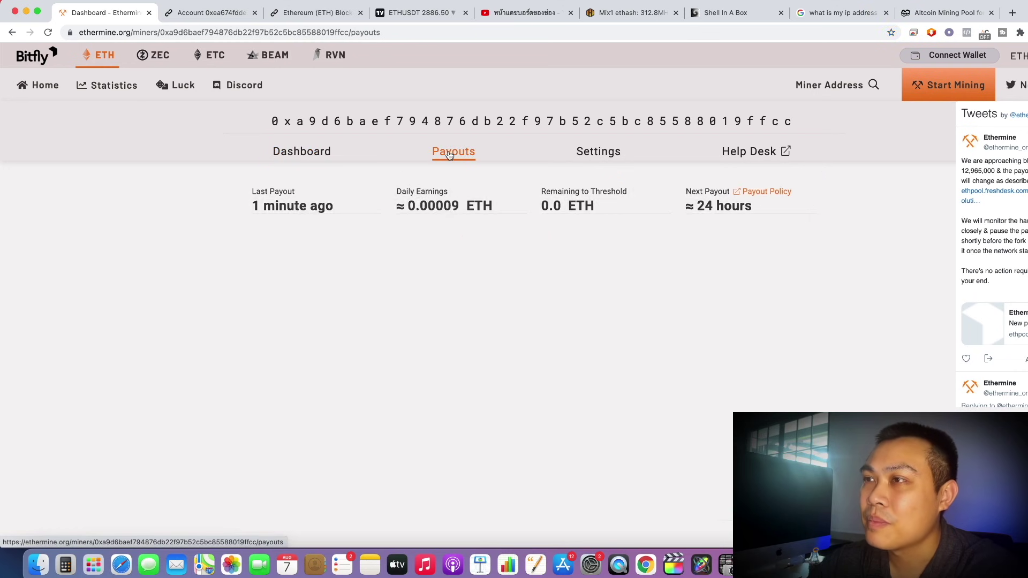
pyautogui.scroll(-3, 820, 347)
pyautogui.scroll(-10, 468, 289)
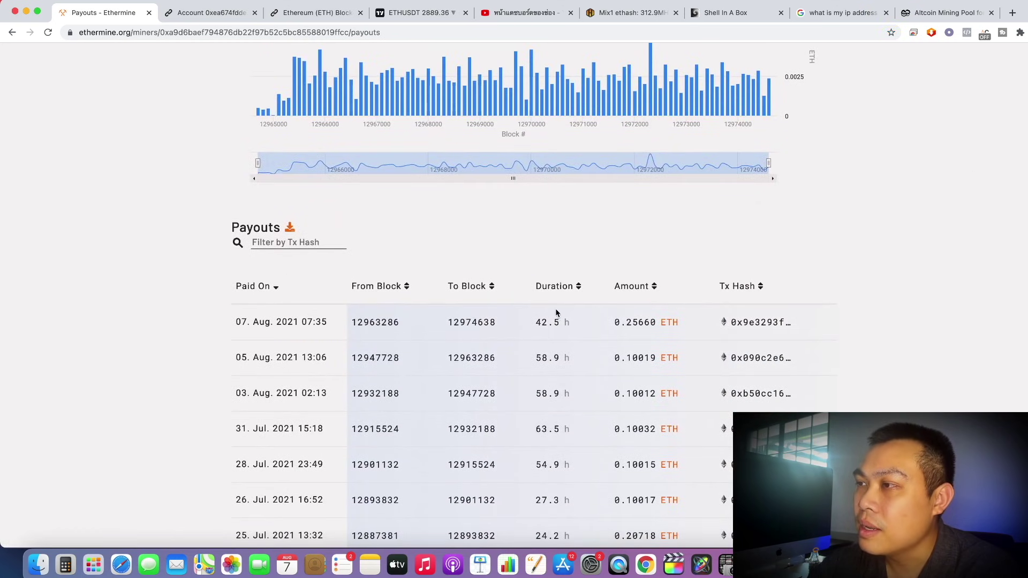
# Open the transaction of the 07. Aug. 2021 payout, examine its fee and gas details, and highlight the transferred value.
pyautogui.click(777, 329)
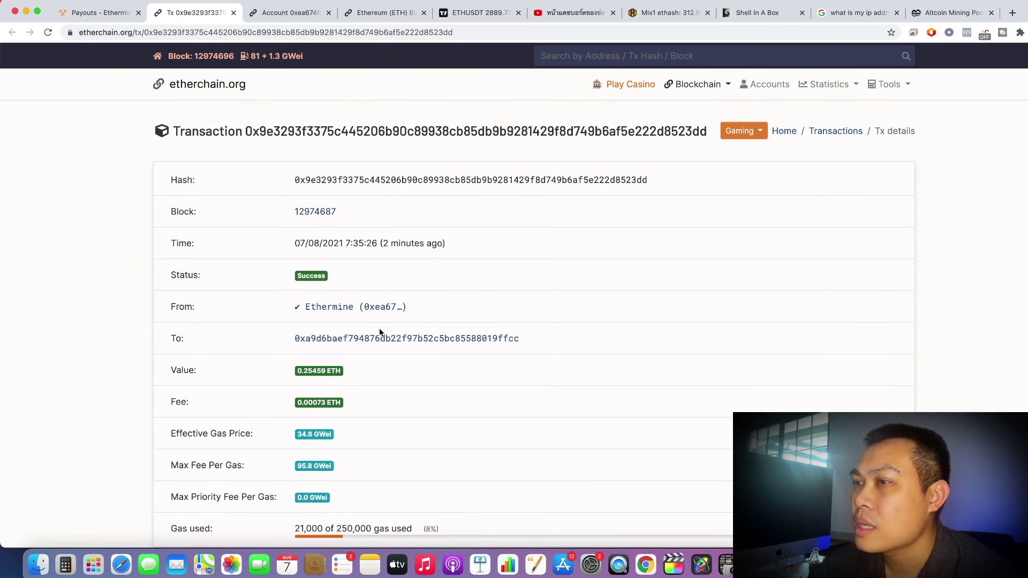
pyautogui.scroll(-4, 462, 333)
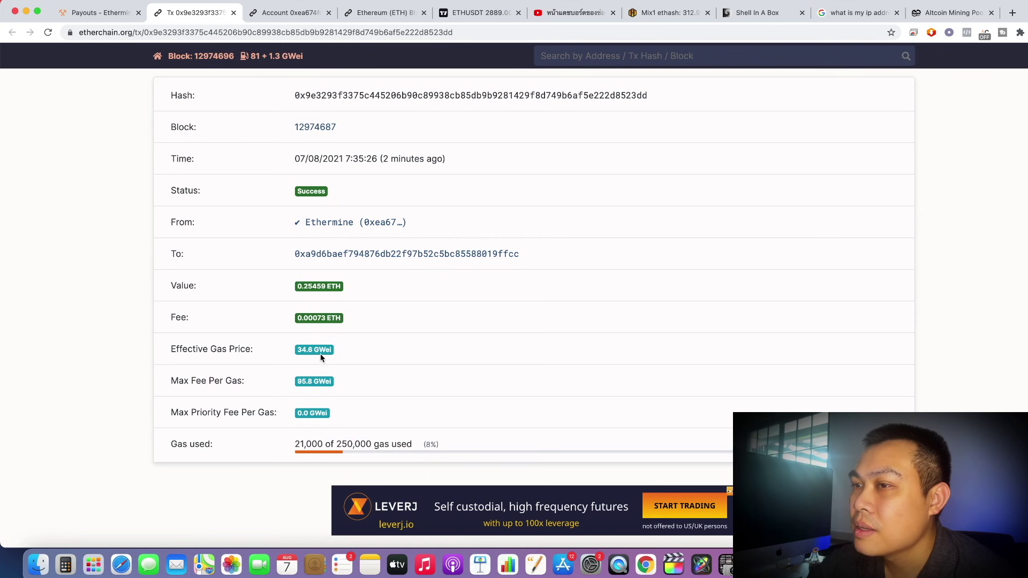
pyautogui.scroll(-1, 351, 353)
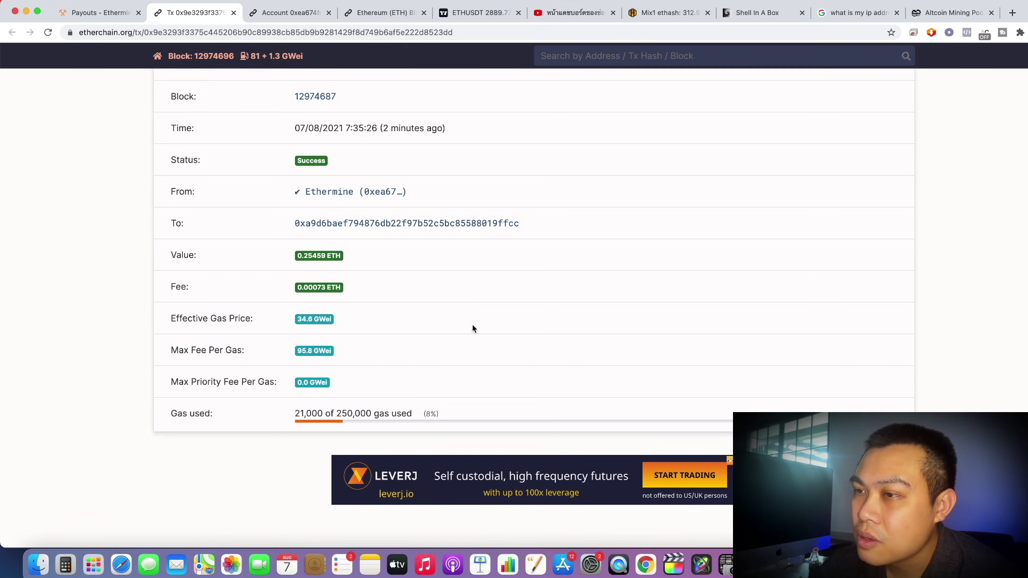
pyautogui.scroll(-3, 473, 328)
pyautogui.scroll(4, 433, 328)
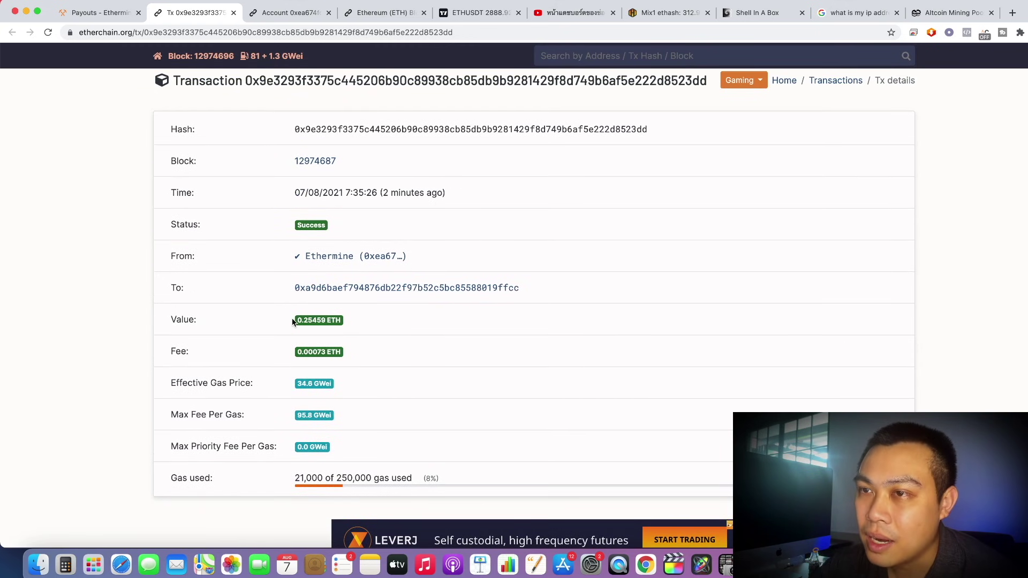
pyautogui.doubleClick(314, 320)
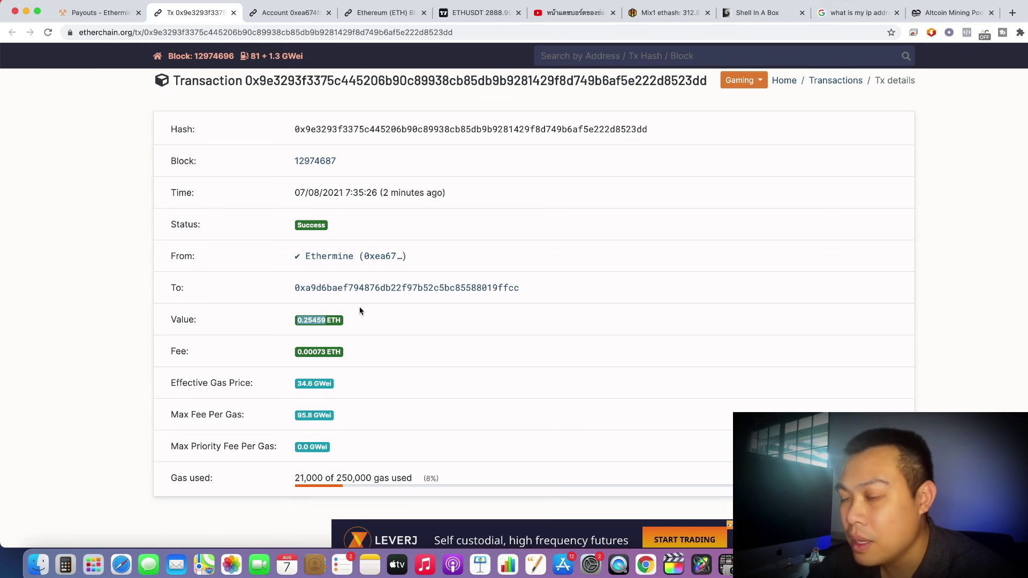
# Return to the Ethermine miner page and review its dashboard and payout overview again.
pyautogui.click(93, 14)
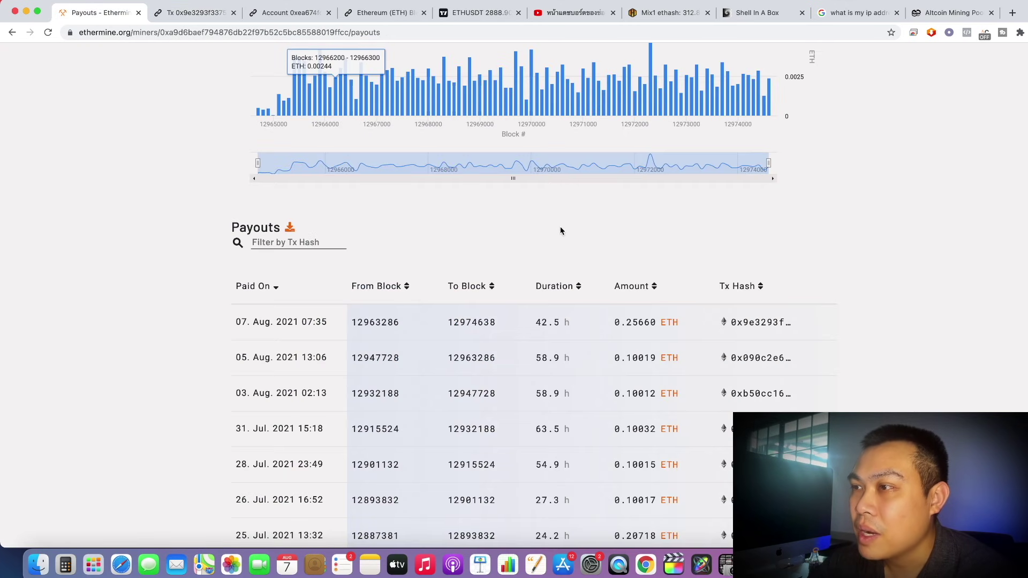
pyautogui.scroll(10, 525, 233)
pyautogui.click(284, 156)
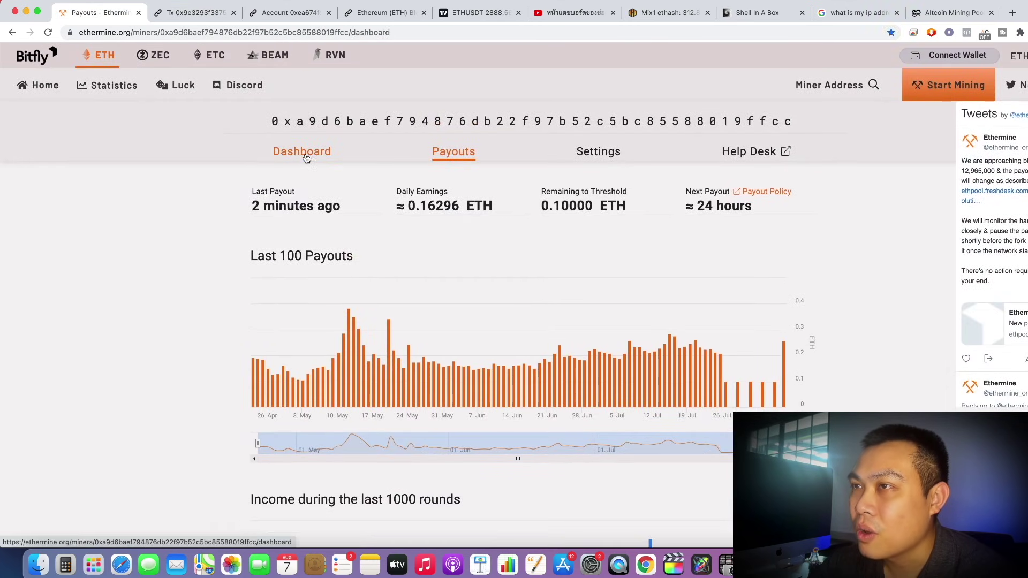
pyautogui.click(450, 152)
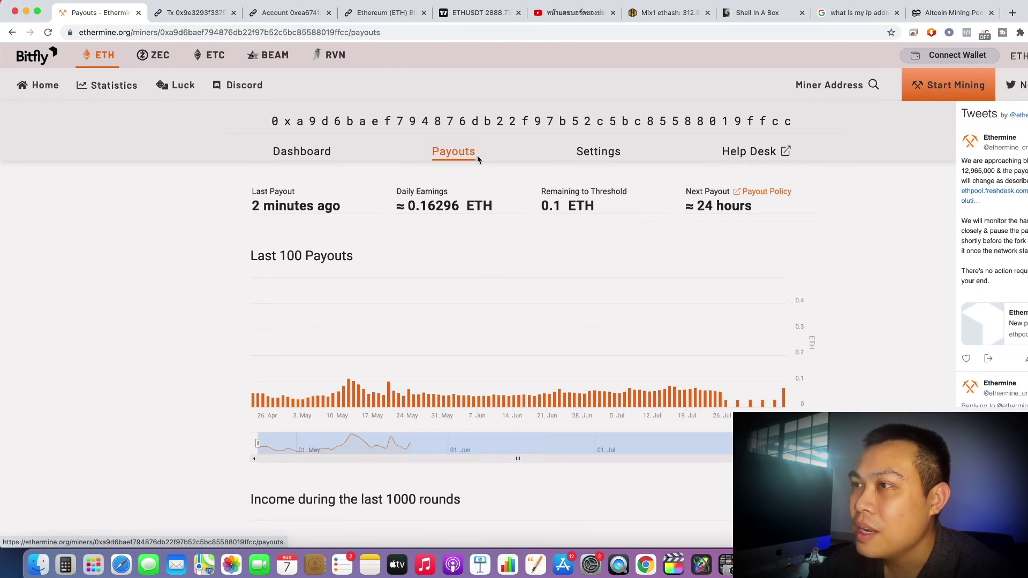
pyautogui.scroll(-1, 628, 299)
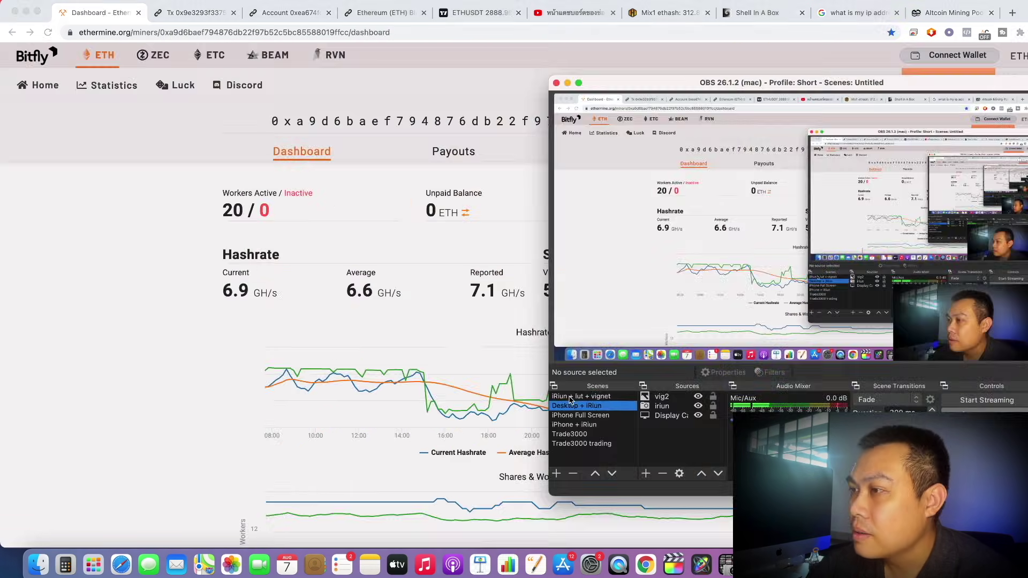